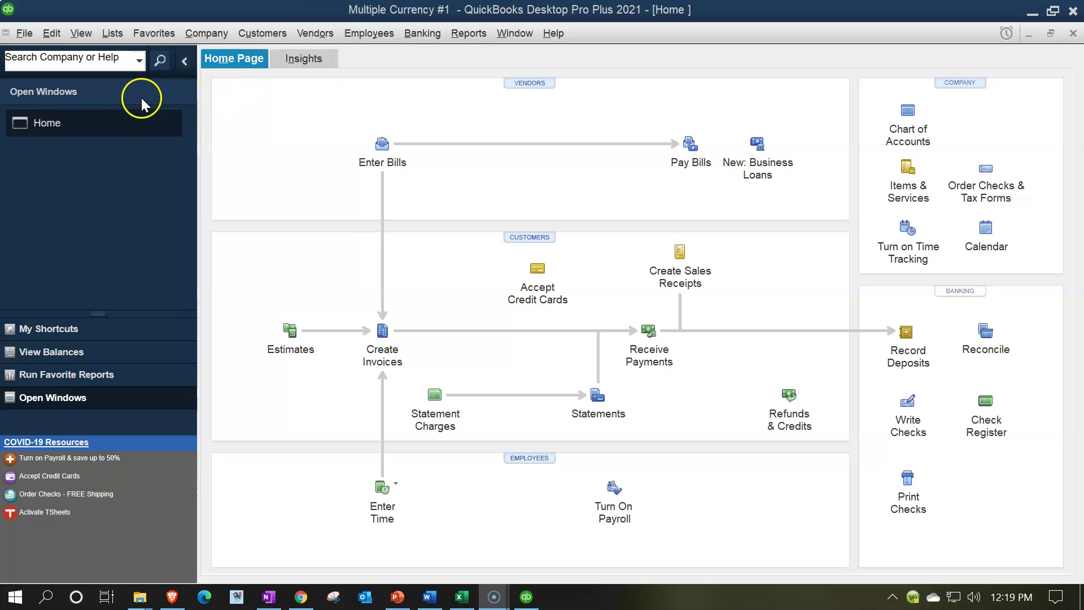
# Enable the open window list and review the company preferences for Multiple Currencies.
pyautogui.click(81, 33)
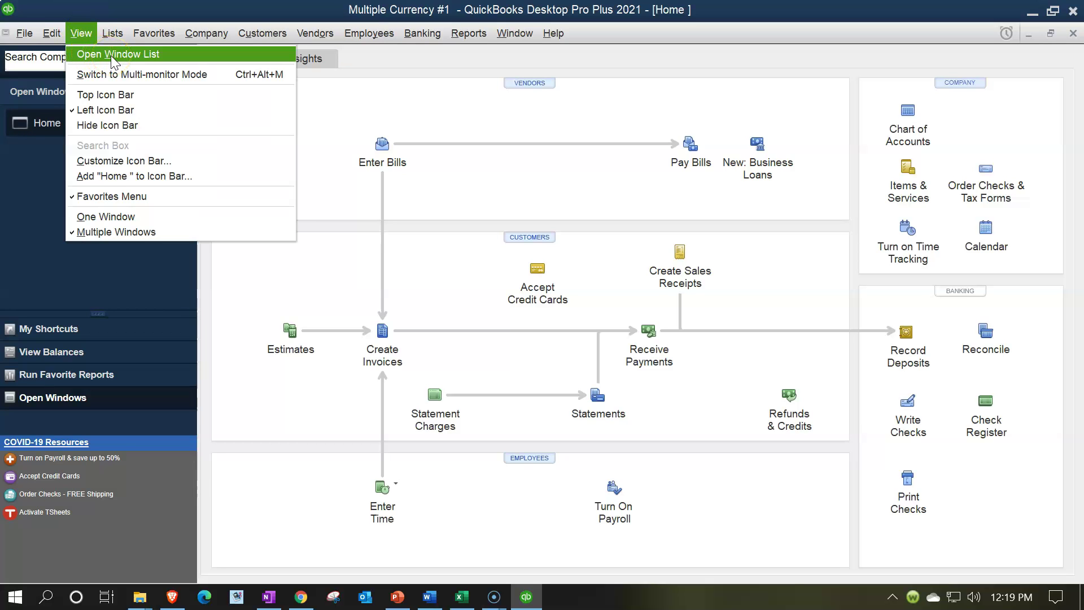
pyautogui.click(111, 56)
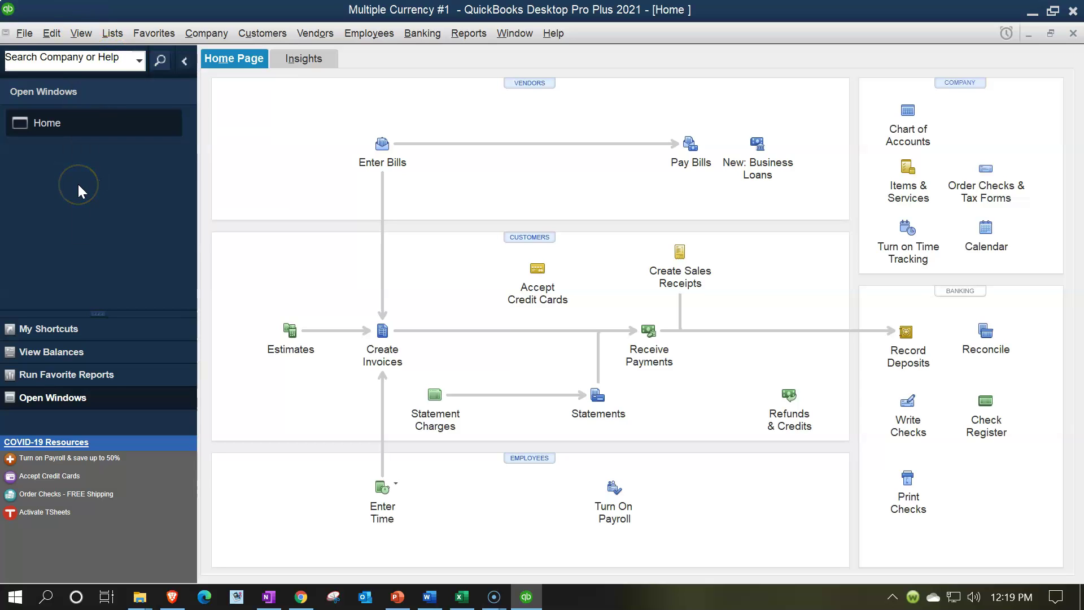
pyautogui.click(43, 41)
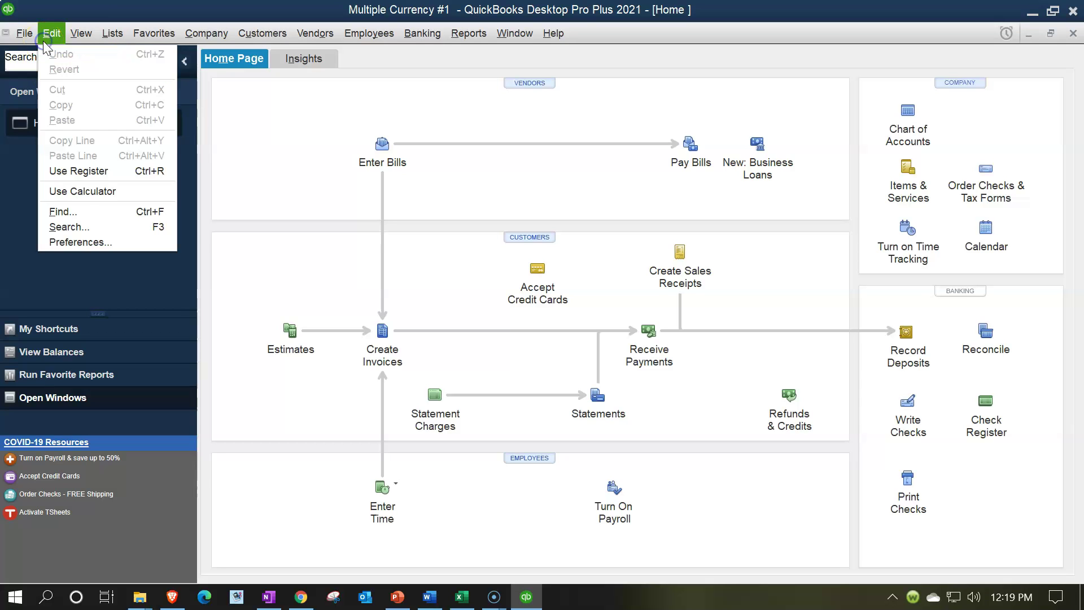
pyautogui.click(100, 241)
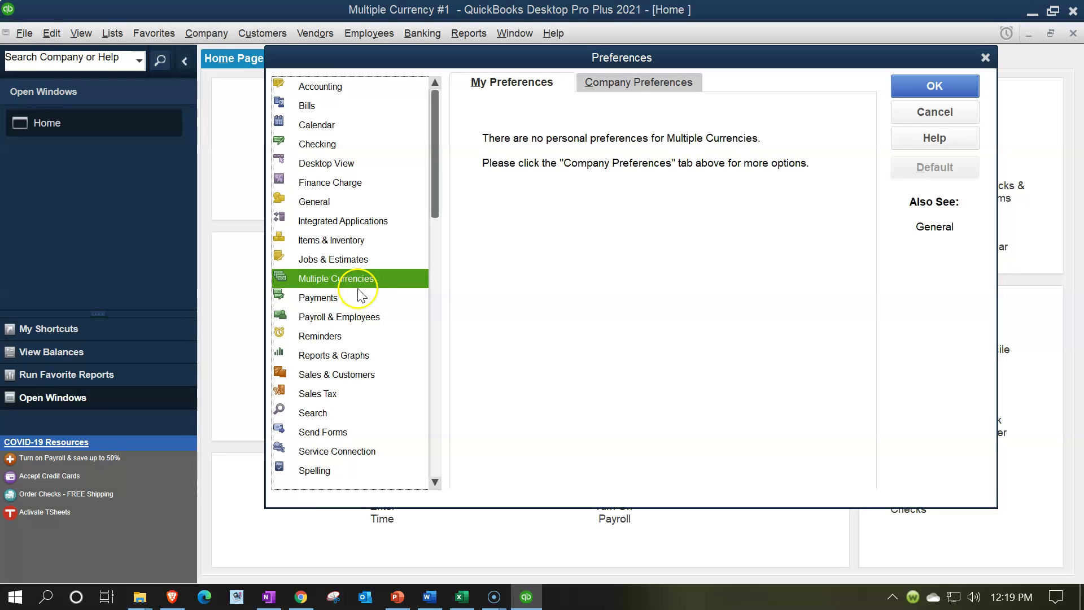
pyautogui.click(621, 85)
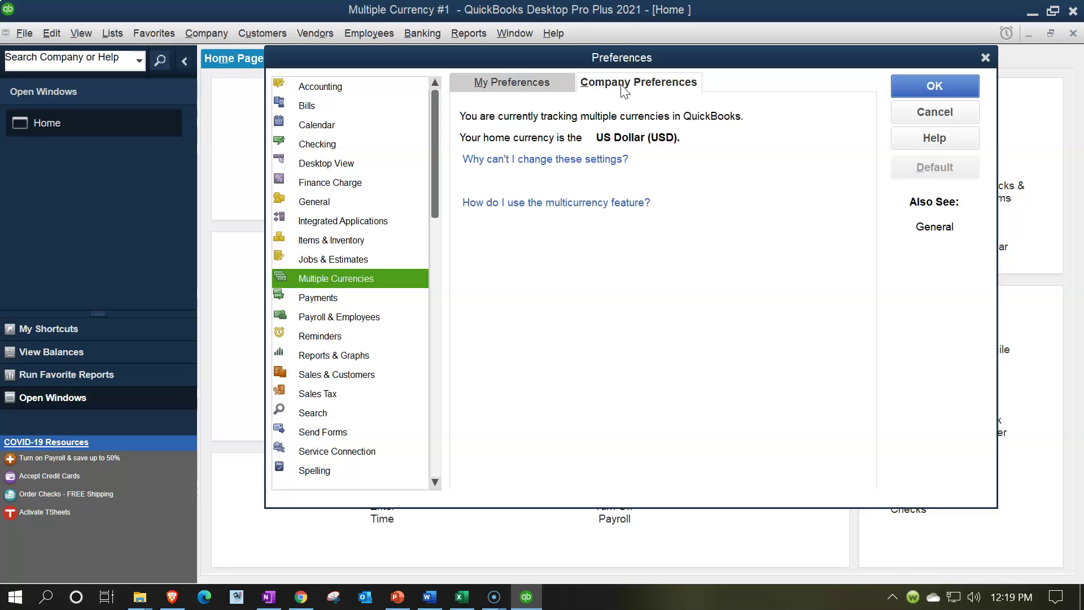
pyautogui.click(990, 65)
# Open the Currency List and examine the US Dollar and Canadian Dollar entries.
pyautogui.click(111, 34)
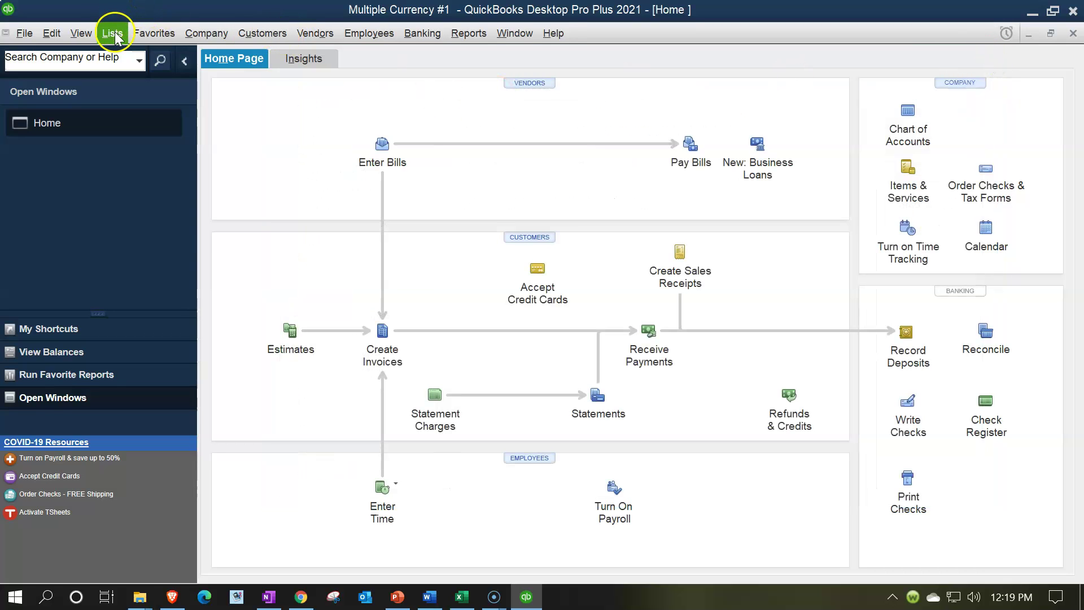
pyautogui.click(167, 117)
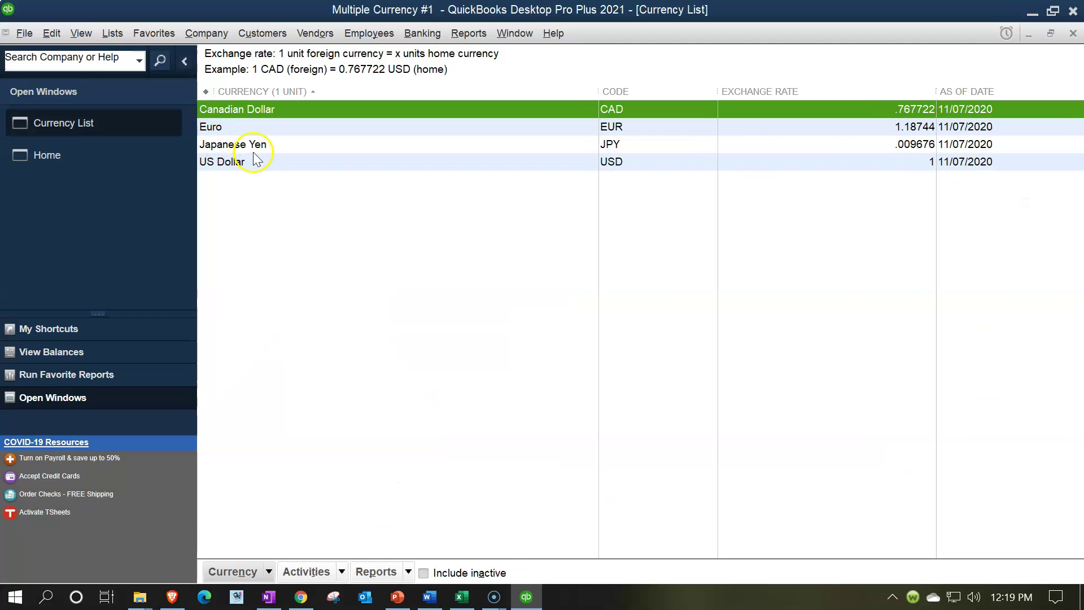
pyautogui.click(261, 161)
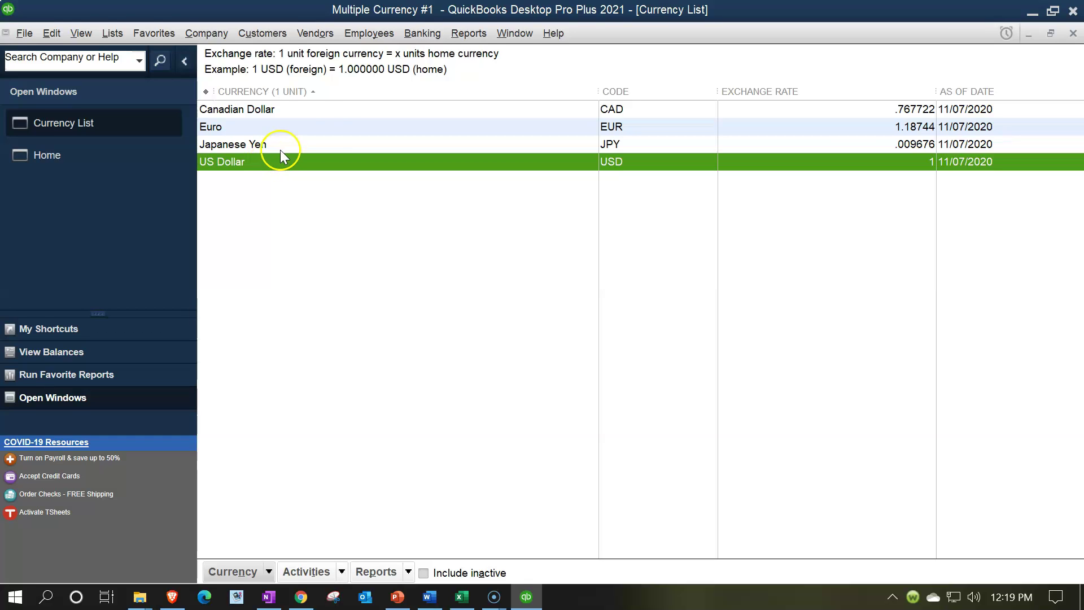
pyautogui.click(323, 105)
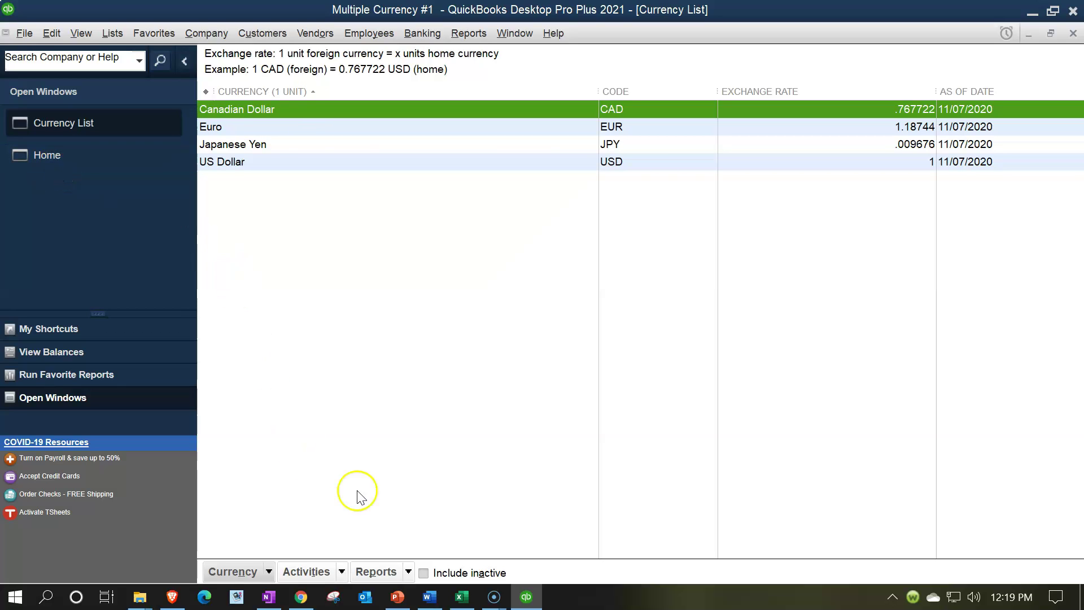
# Switch to the foreign currency workbook in Excel and open the Practice worksheet.
pyautogui.click(463, 597)
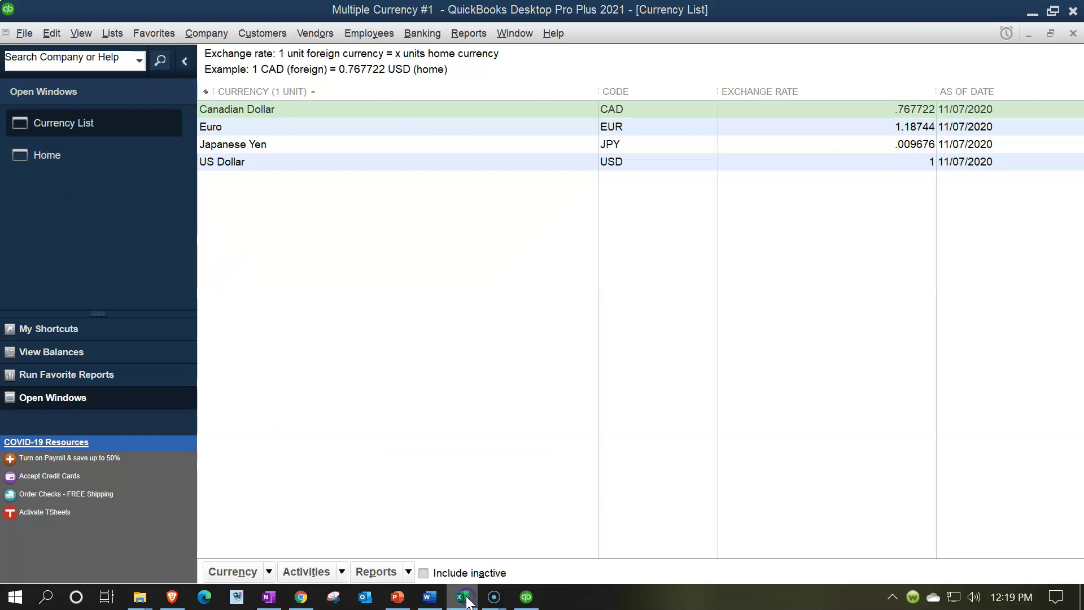
pyautogui.click(421, 430)
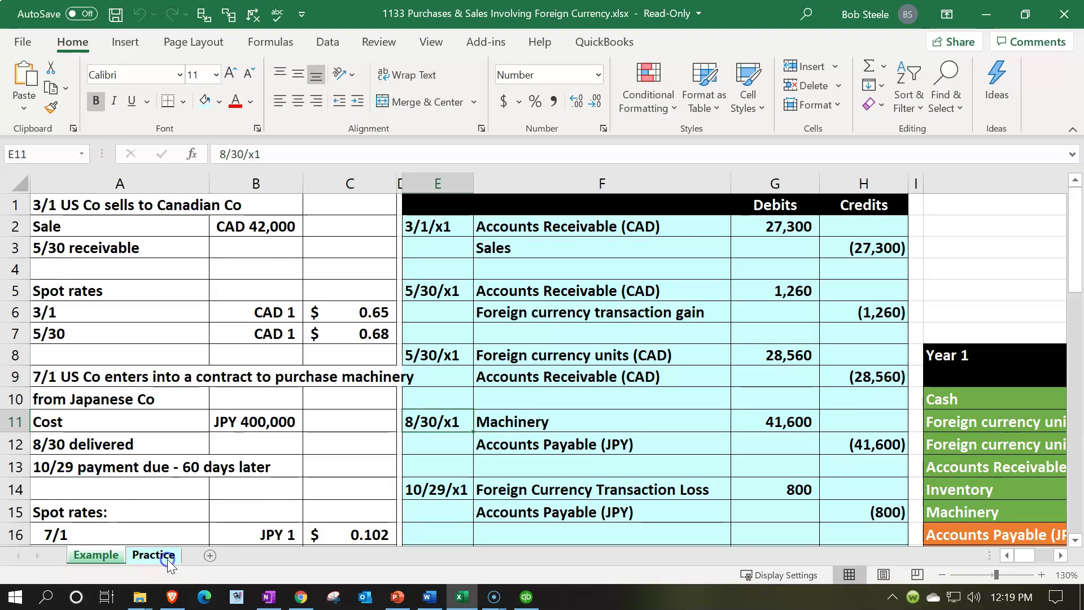
pyautogui.click(153, 555)
pyautogui.click(462, 391)
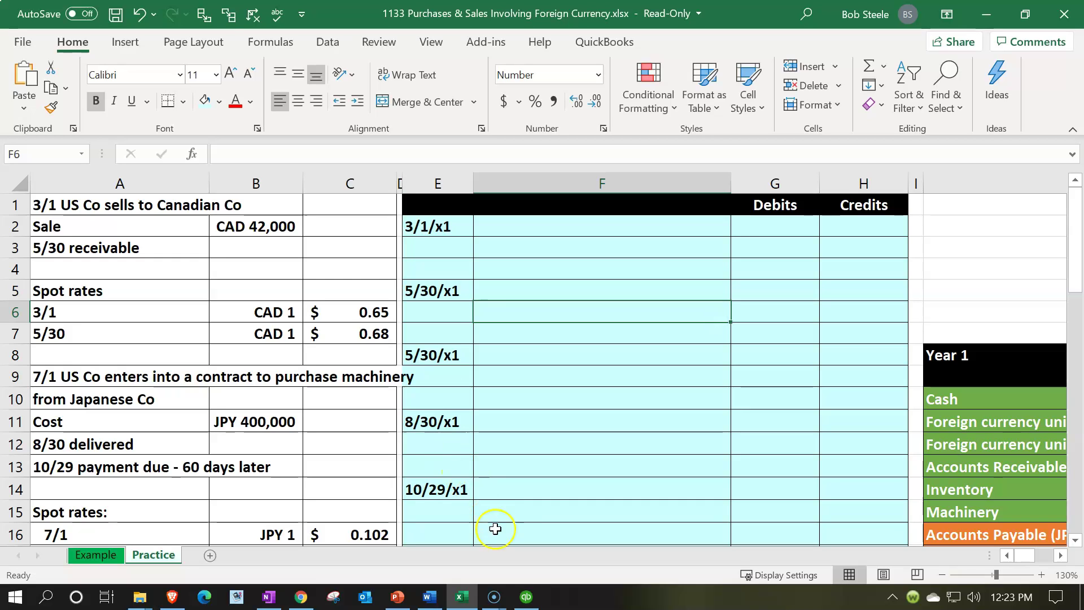
# Switch to QuickBooks and open the Create Invoices form from the home page.
pyautogui.click(527, 597)
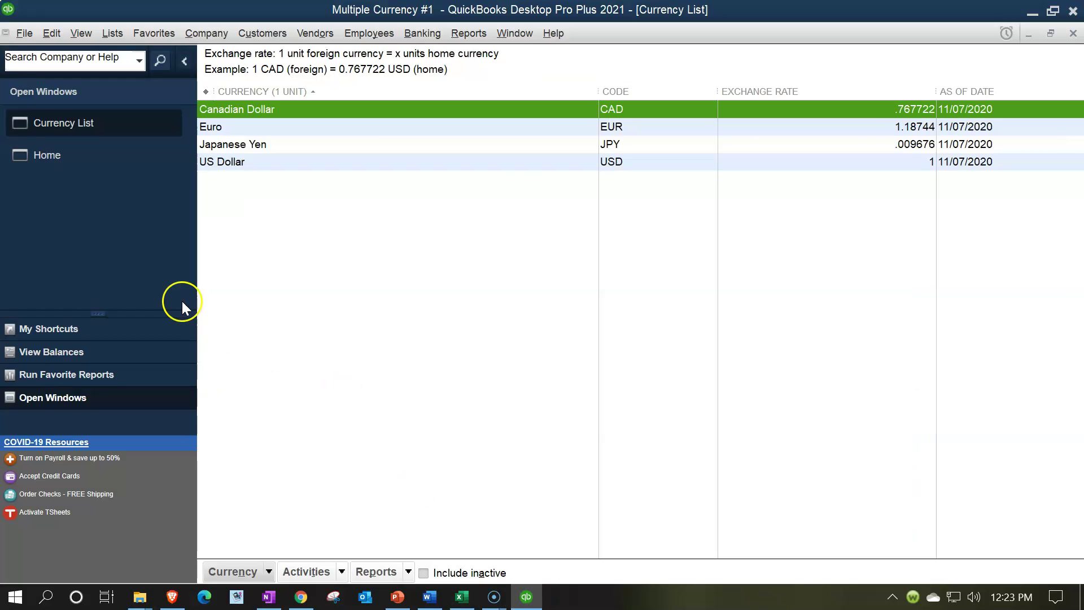
pyautogui.click(47, 152)
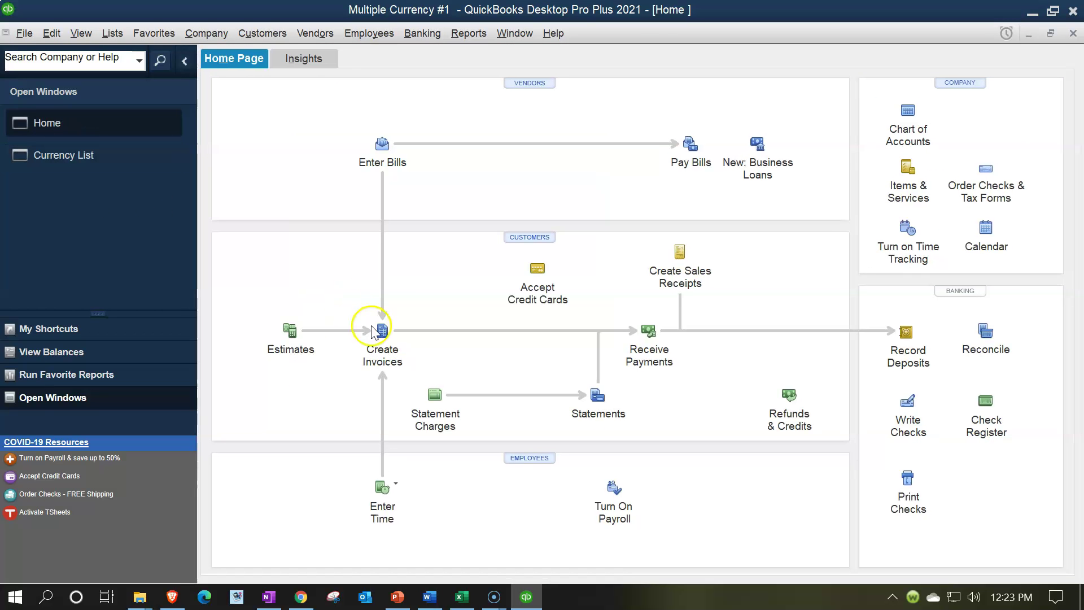
pyautogui.click(377, 339)
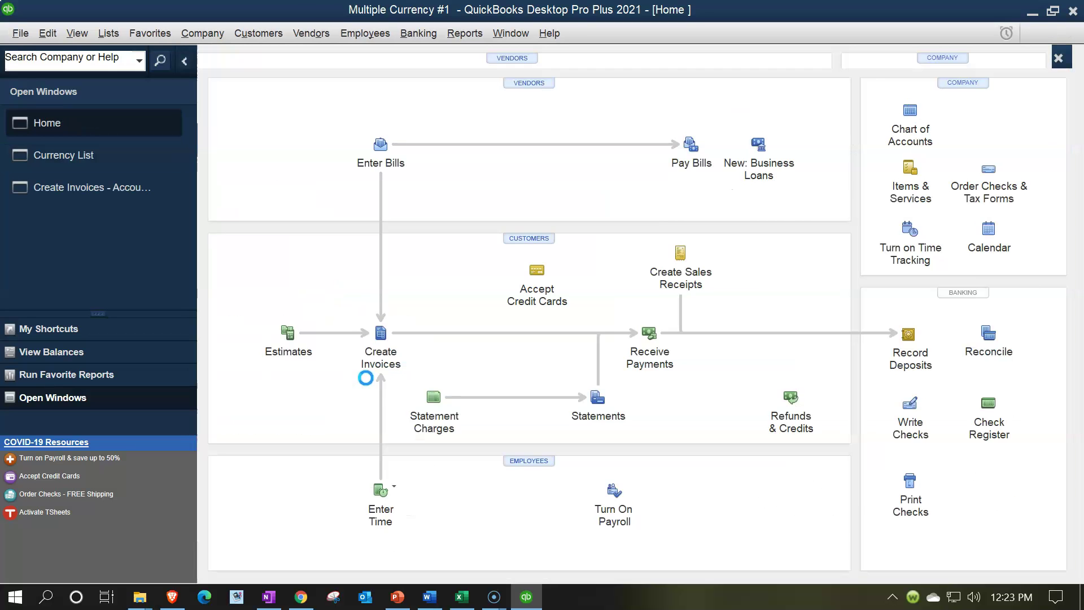
# Back in the Excel Practice sheet, link F2 to the Accounts Receivable (CAD) account name with =J13 for the 3/1/x1 entry.
pyautogui.click(460, 597)
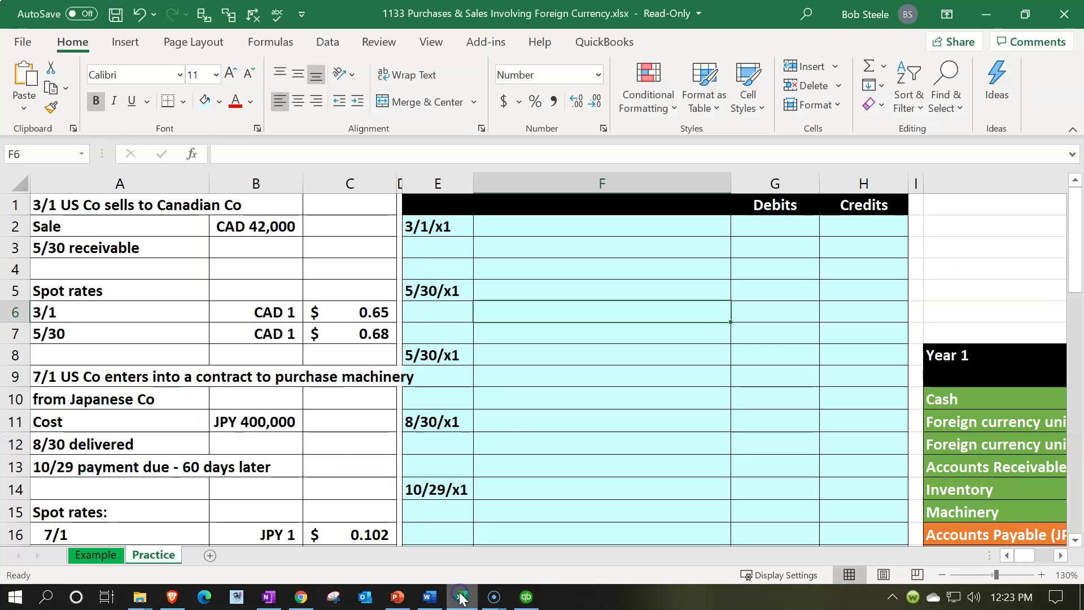
pyautogui.click(506, 372)
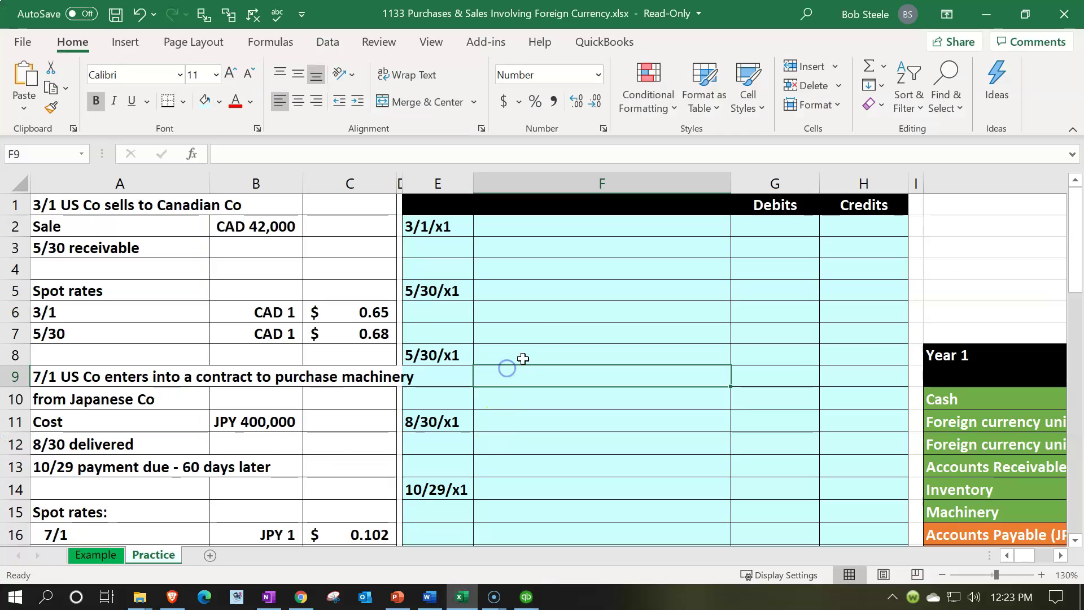
pyautogui.click(522, 225)
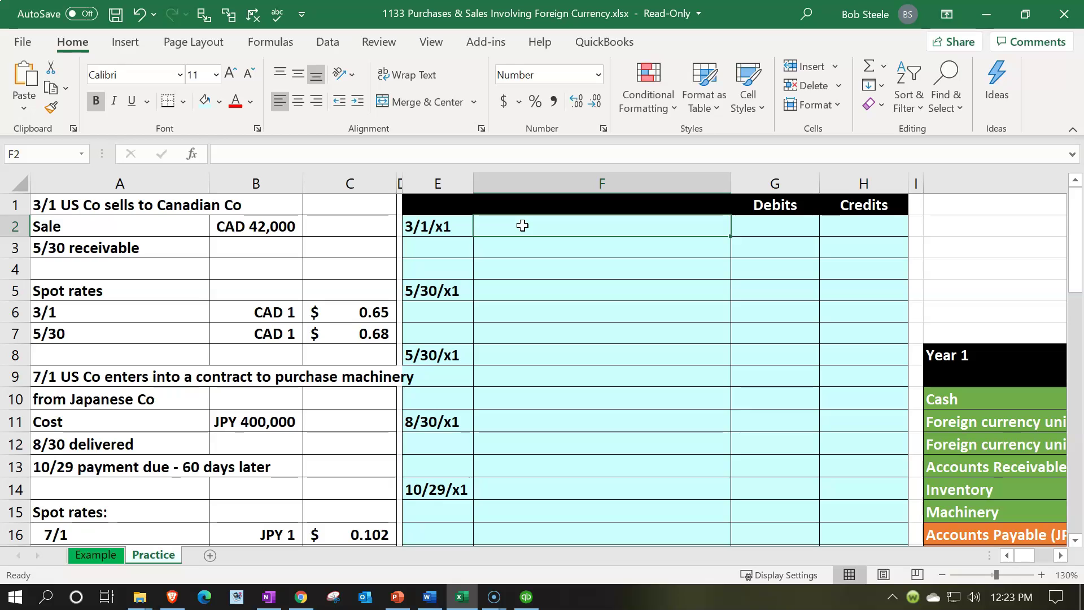
pyautogui.write('=')
pyautogui.press('Right')
pyautogui.press('Right')
pyautogui.press('Right')
pyautogui.press('Right')
pyautogui.press('Right')
pyautogui.press('Down')
pyautogui.press('Down')
pyautogui.press('Down')
pyautogui.press('Down')
pyautogui.press('Down')
pyautogui.press('Down')
pyautogui.press('Down')
pyautogui.press('Down')
pyautogui.press('Down')
pyautogui.press('Down')
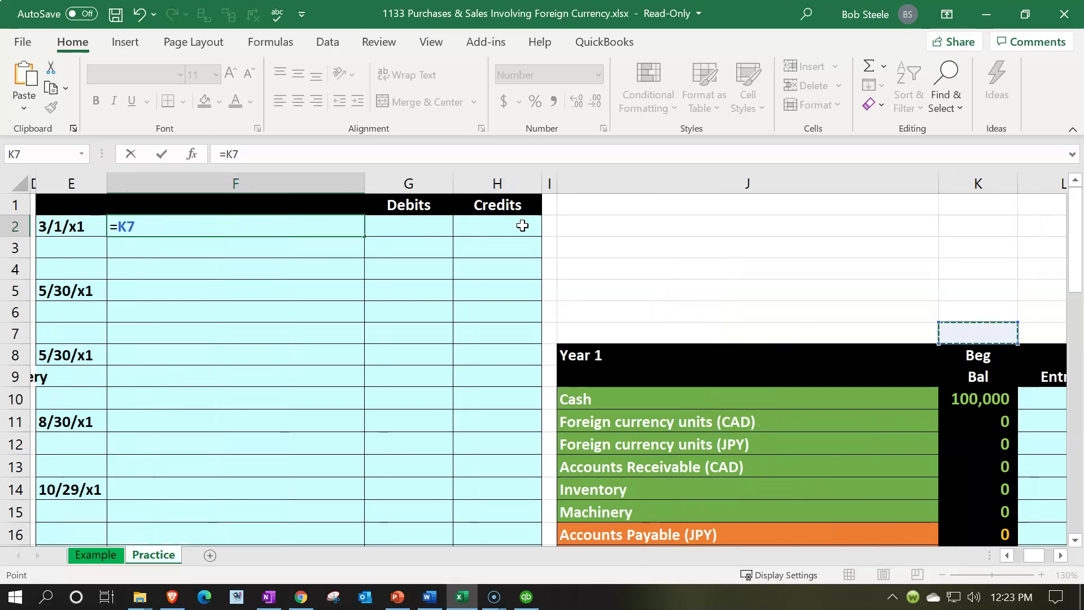
pyautogui.press('Left')
pyautogui.press('Down')
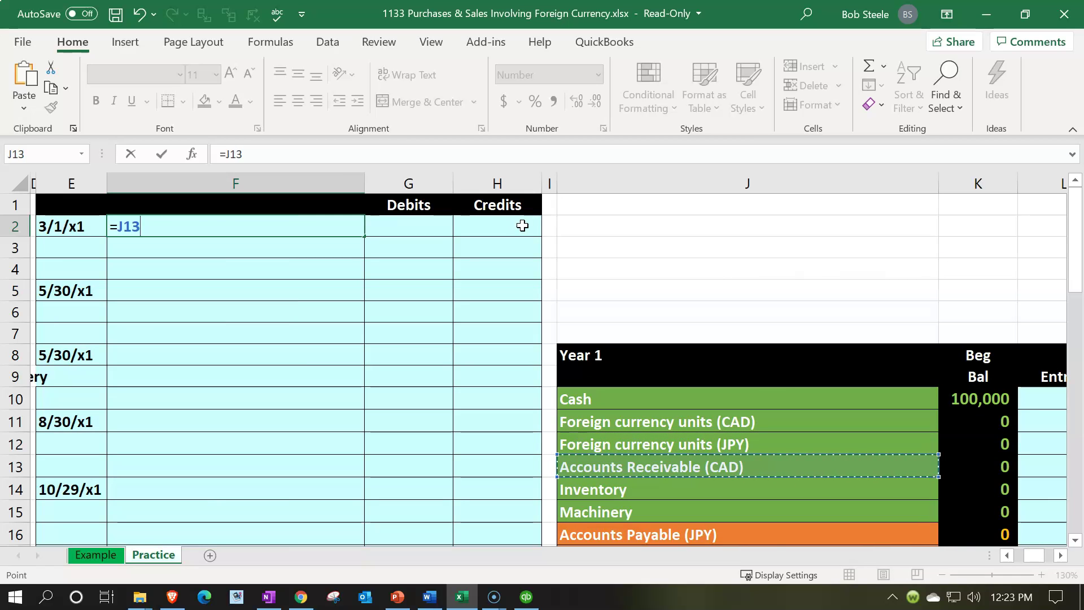
pyautogui.press('Return')
# Link F3, below the Accounts Receivable line, to the Sales account name in the Year 1 account list.
pyautogui.press('Left')
pyautogui.press('Left')
pyautogui.press('Left')
pyautogui.press('Left')
pyautogui.press('Left')
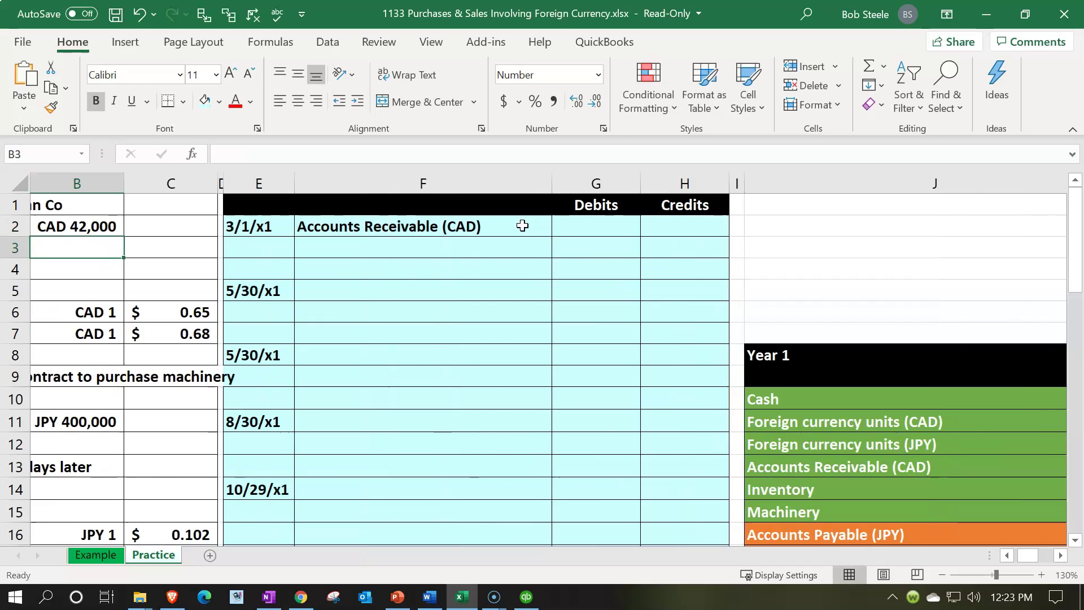
pyautogui.press('Right')
pyautogui.press('Right')
pyautogui.press('Right')
pyautogui.press('Right')
pyautogui.press('Right')
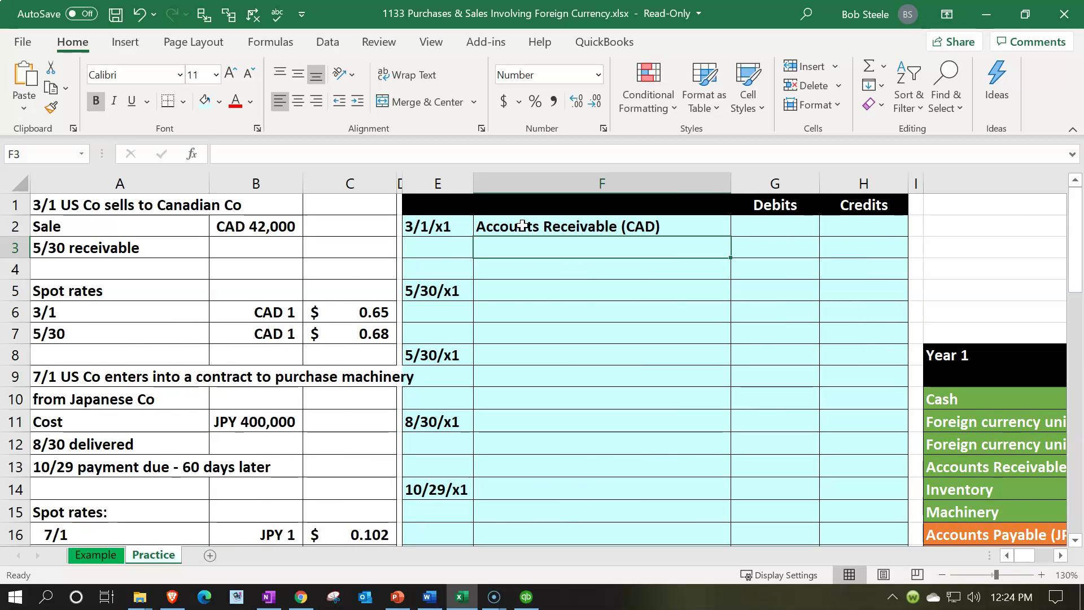
pyautogui.write('=')
pyautogui.press('Down')
pyautogui.press('Down')
pyautogui.press('Down')
pyautogui.press('Down')
pyautogui.press('Down')
pyautogui.press('Down')
pyautogui.press('Down')
pyautogui.press('Down')
pyautogui.press('Down')
pyautogui.press('Down')
pyautogui.press('Down')
pyautogui.press('Down')
pyautogui.press('Down')
pyautogui.press('Down')
pyautogui.press('Down')
pyautogui.press('Down')
pyautogui.press('Down')
pyautogui.press('Down')
pyautogui.press('Down')
pyautogui.press('Down')
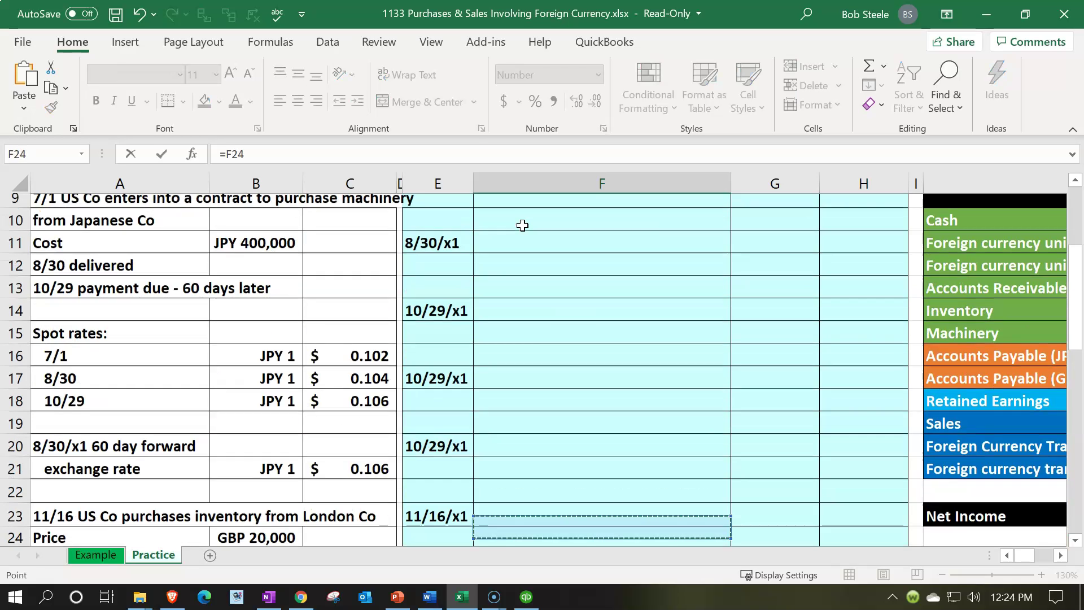
pyautogui.press('Down')
pyautogui.press('Right')
pyautogui.press('Right')
pyautogui.press('Right')
pyautogui.press('Right')
pyautogui.press('Up')
pyautogui.press('Up')
pyautogui.press('Up')
pyautogui.press('Up')
pyautogui.press('Up')
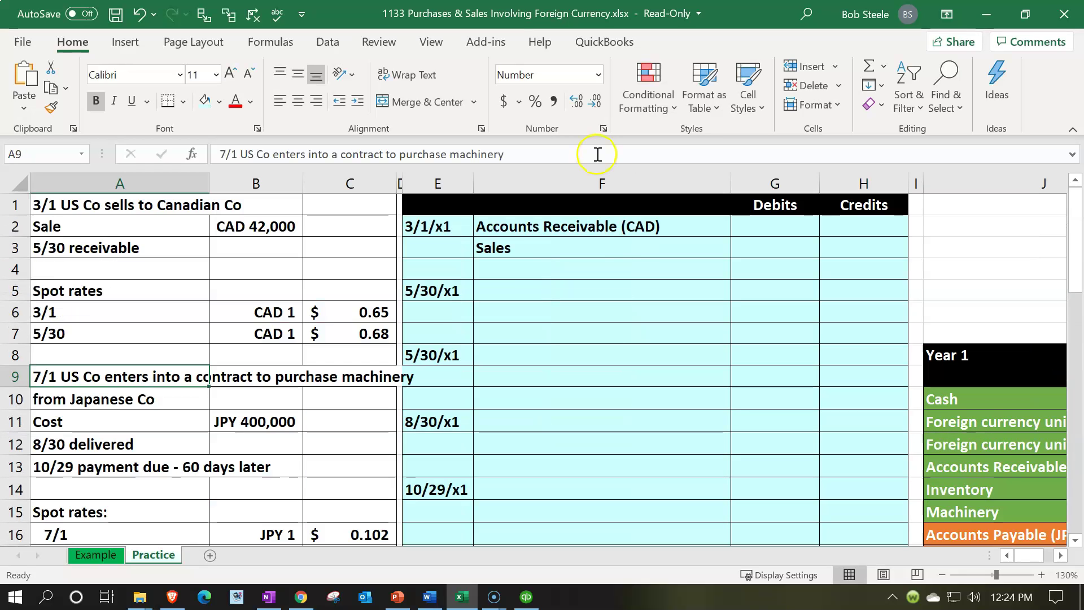
# Calculate the Accounts Receivable debit in G2 by multiplying the CAD 42,000 sale in B2 by the 3/1 spot rate in C6.
pyautogui.click(600, 229)
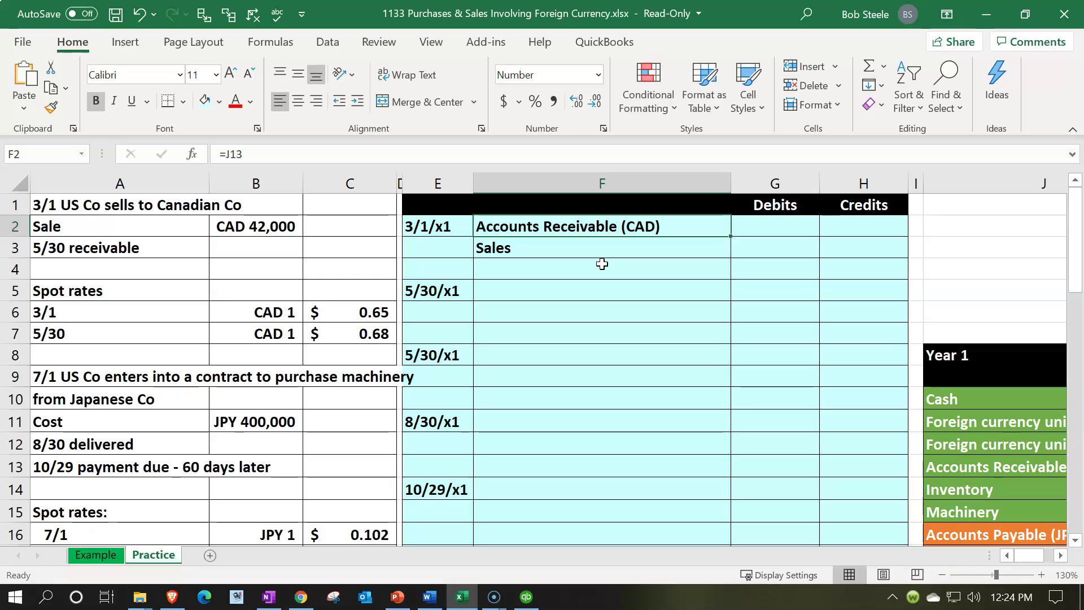
pyautogui.press('Right')
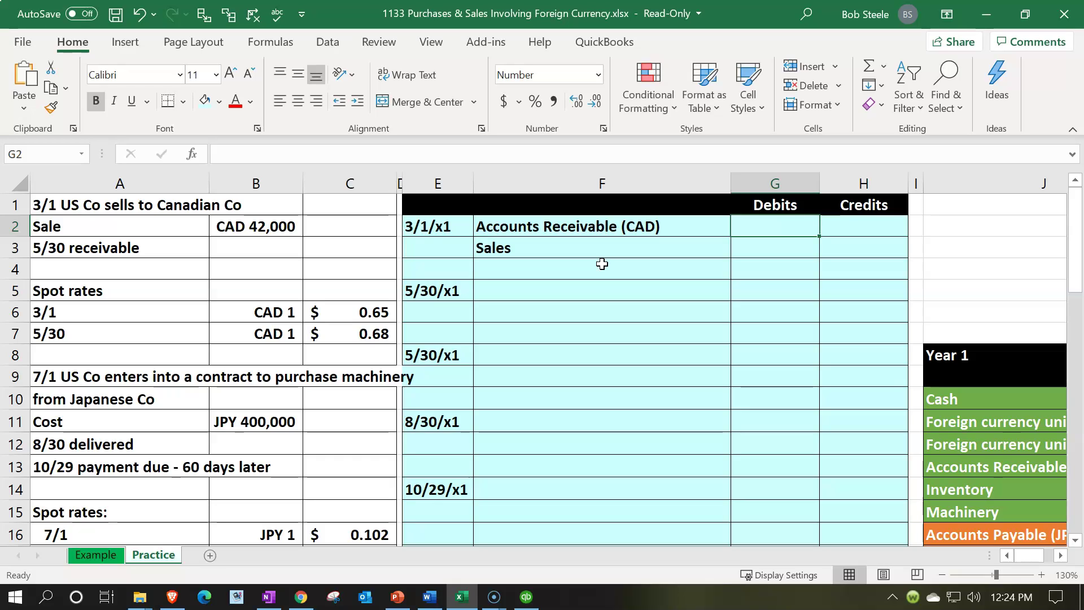
pyautogui.click(273, 223)
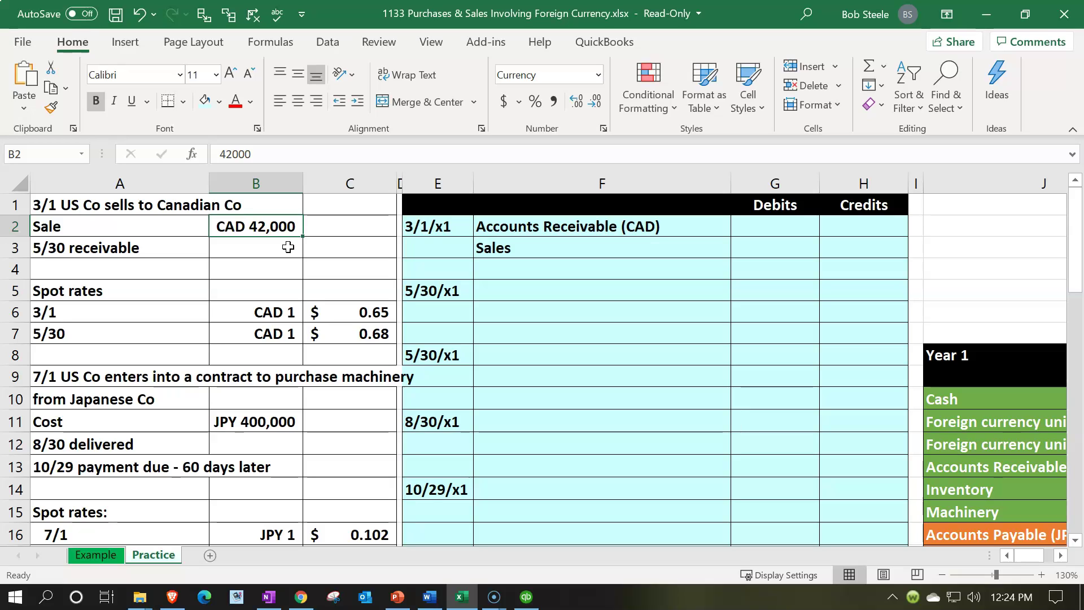
pyautogui.click(339, 312)
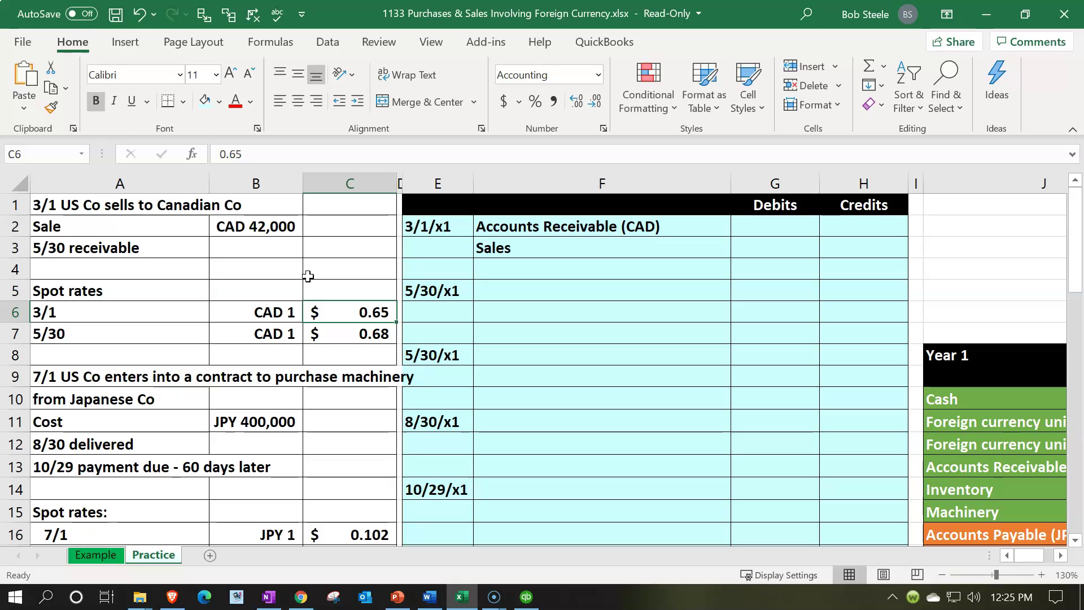
pyautogui.click(266, 228)
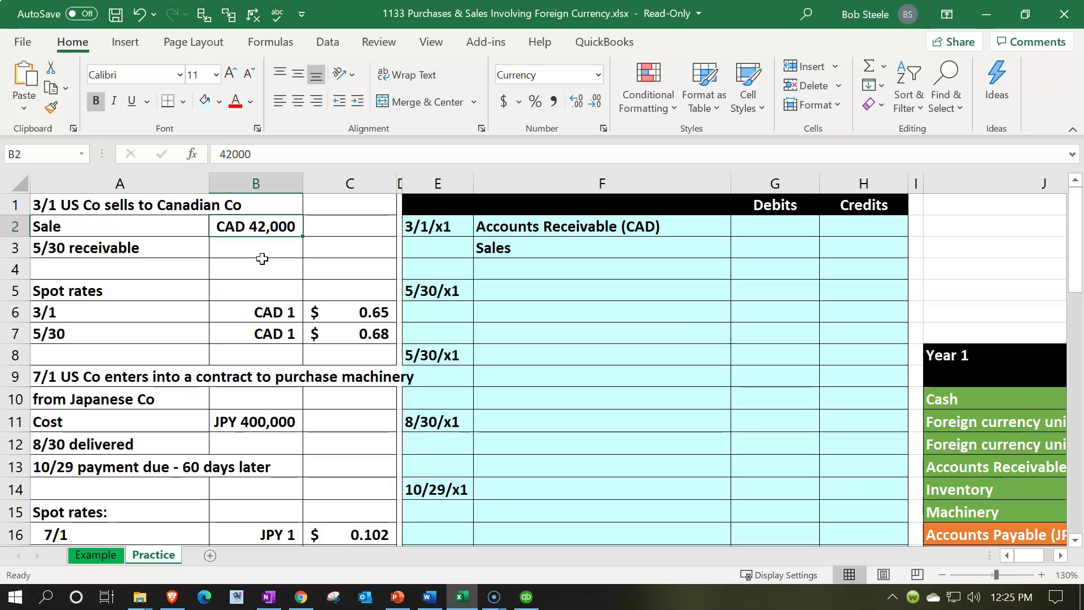
pyautogui.click(346, 309)
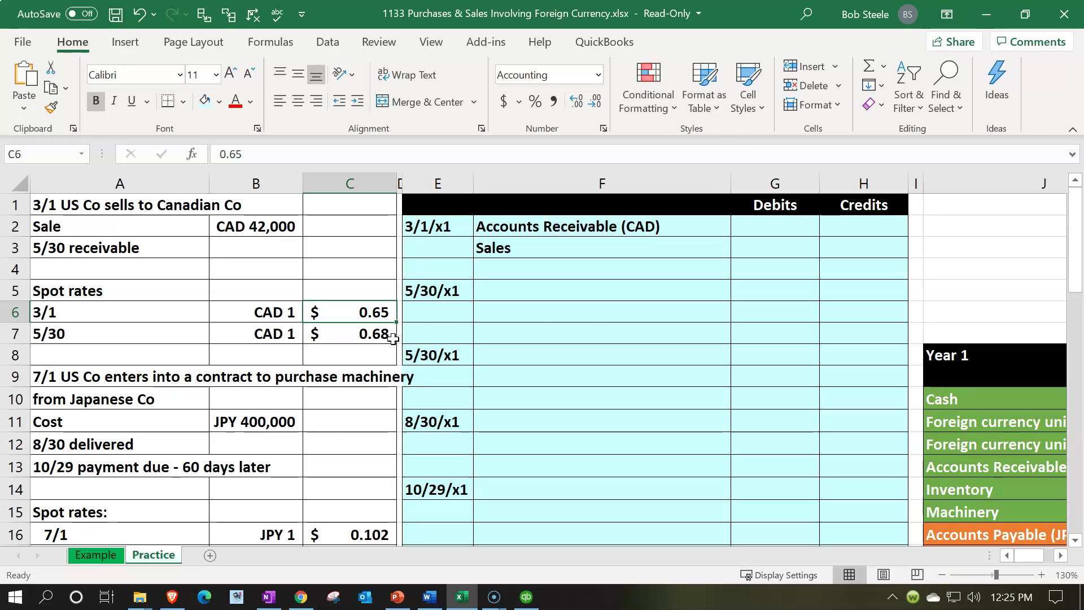
pyautogui.click(771, 224)
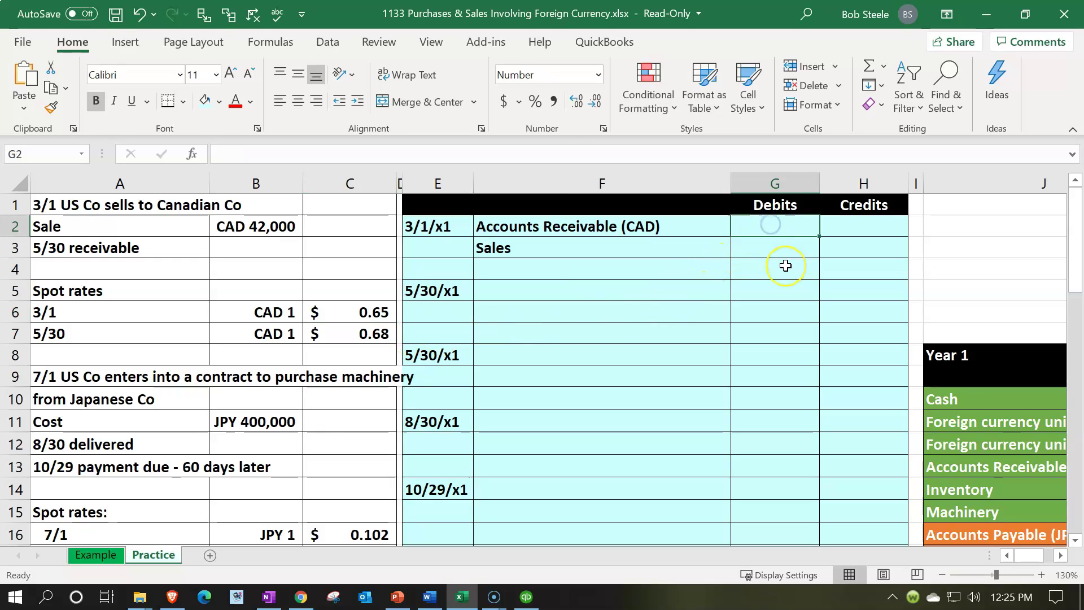
pyautogui.write('=')
pyautogui.press('Left')
pyautogui.press('Left')
pyautogui.press('Left')
pyautogui.press('Left')
pyautogui.press('Left')
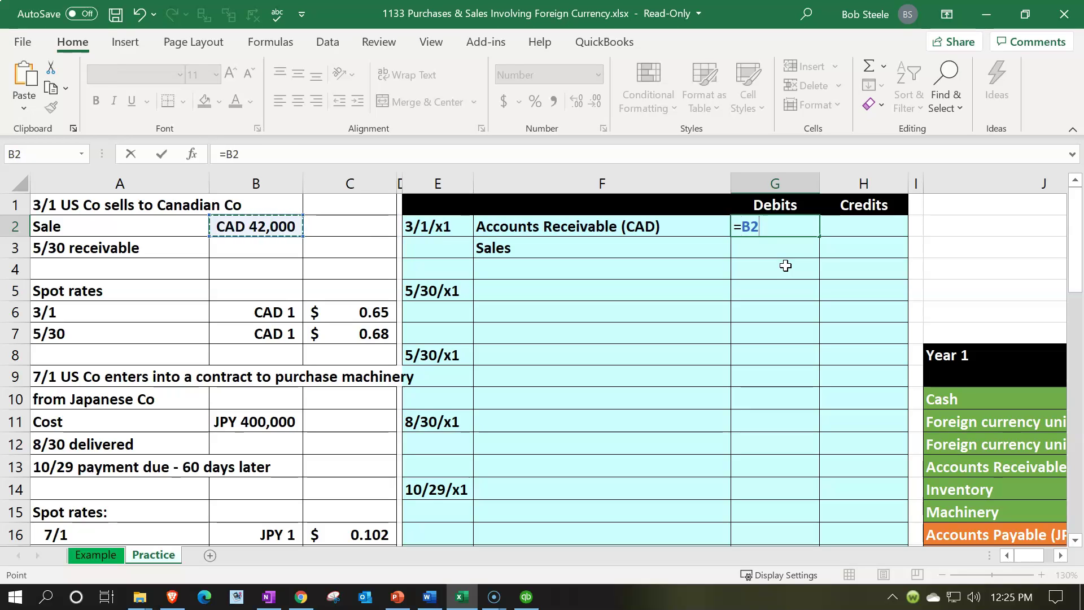
pyautogui.write('*')
pyautogui.press('Down')
pyautogui.press('Left')
pyautogui.press('Left')
pyautogui.press('Left')
pyautogui.press('Down')
pyautogui.press('Down')
pyautogui.press('Down')
pyautogui.press('Left')
pyautogui.press('Return')
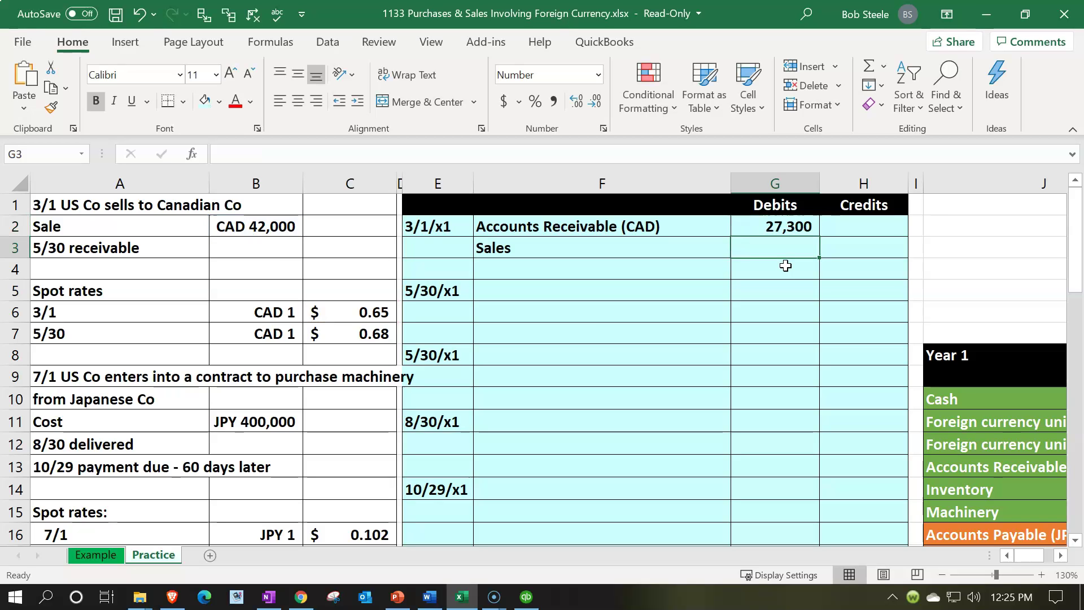
pyautogui.press('Right')
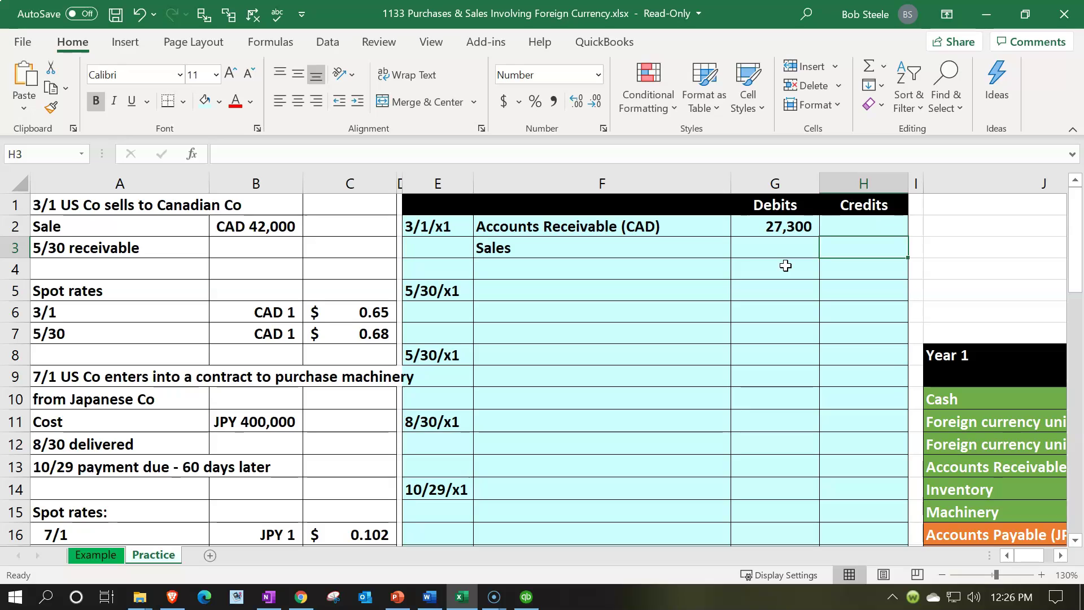
pyautogui.click(681, 229)
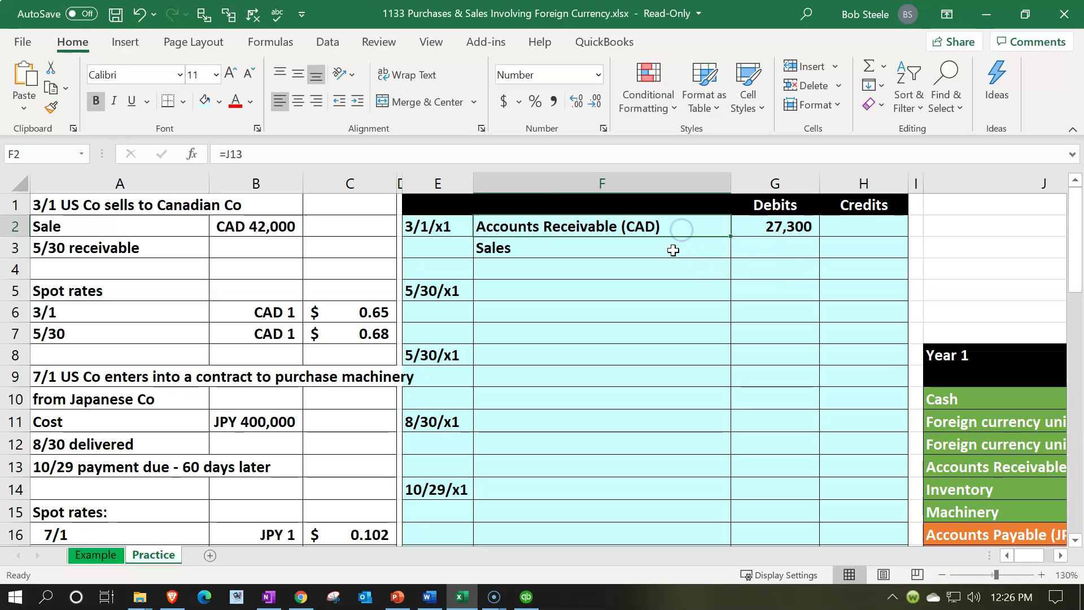
# Enter the Sales credit for the 3/1/x1 entry in H3 as the negative of G2 (=-G2).
pyautogui.click(278, 229)
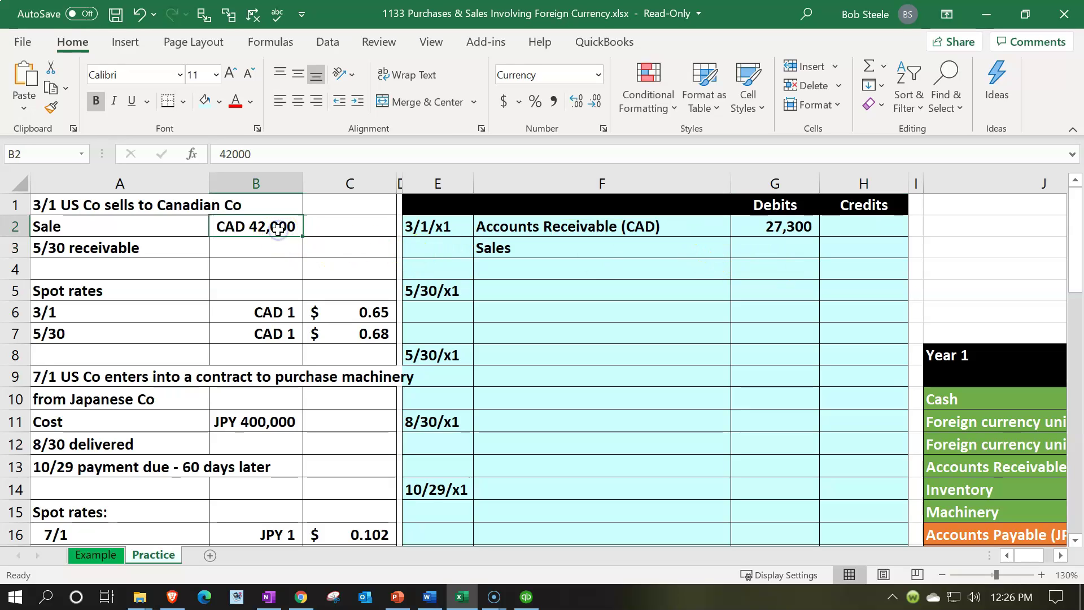
pyautogui.click(778, 226)
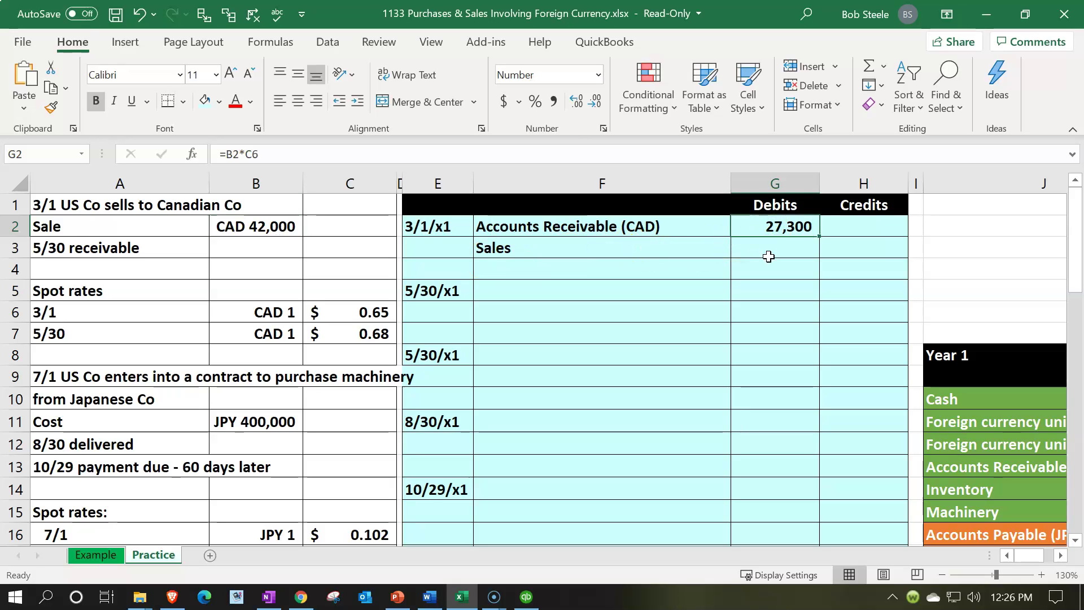
pyautogui.press('Down')
pyautogui.press('Right')
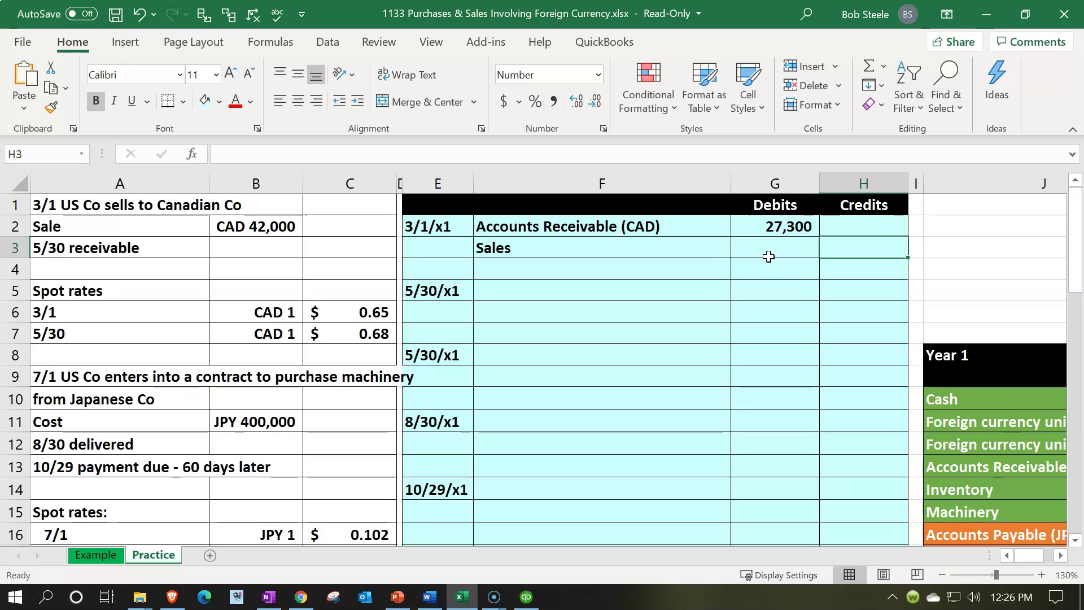
pyautogui.write('=-g2')
pyautogui.press('Return')
# Post the receivable debit to the Accounts Receivable (CAD) row of the Year 1 Entries column by linking L13 to G2.
pyautogui.press('Right')
pyautogui.press('Right')
pyautogui.press('Right')
pyautogui.press('Right')
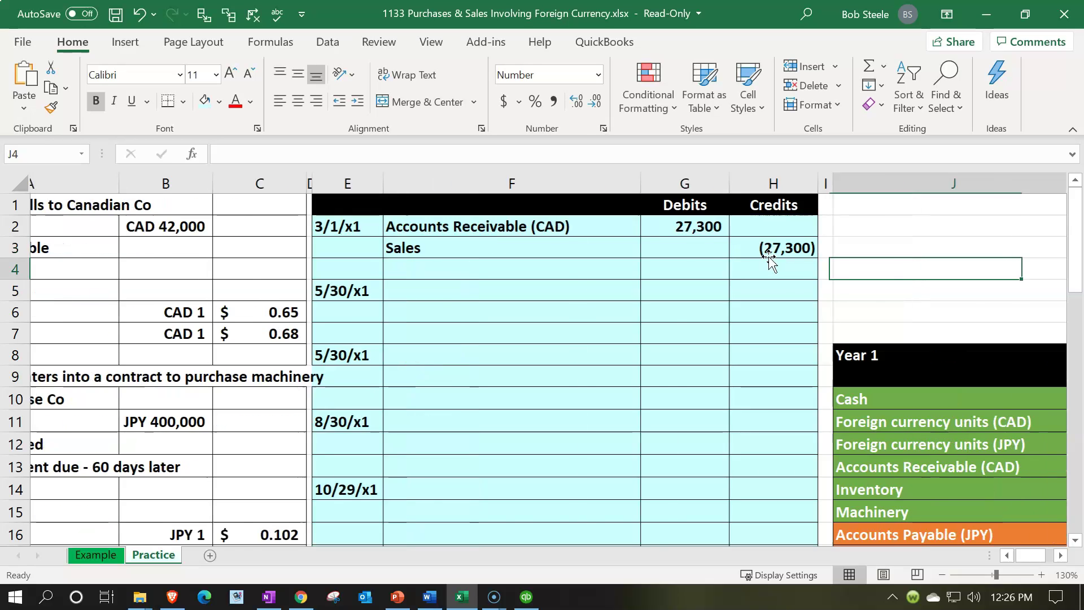
pyautogui.press('Down')
pyautogui.press('Down')
pyautogui.press('Down')
pyautogui.press('Down')
pyautogui.press('Down')
pyautogui.press('Down')
pyautogui.press('Down')
pyautogui.press('Down')
pyautogui.press('Down')
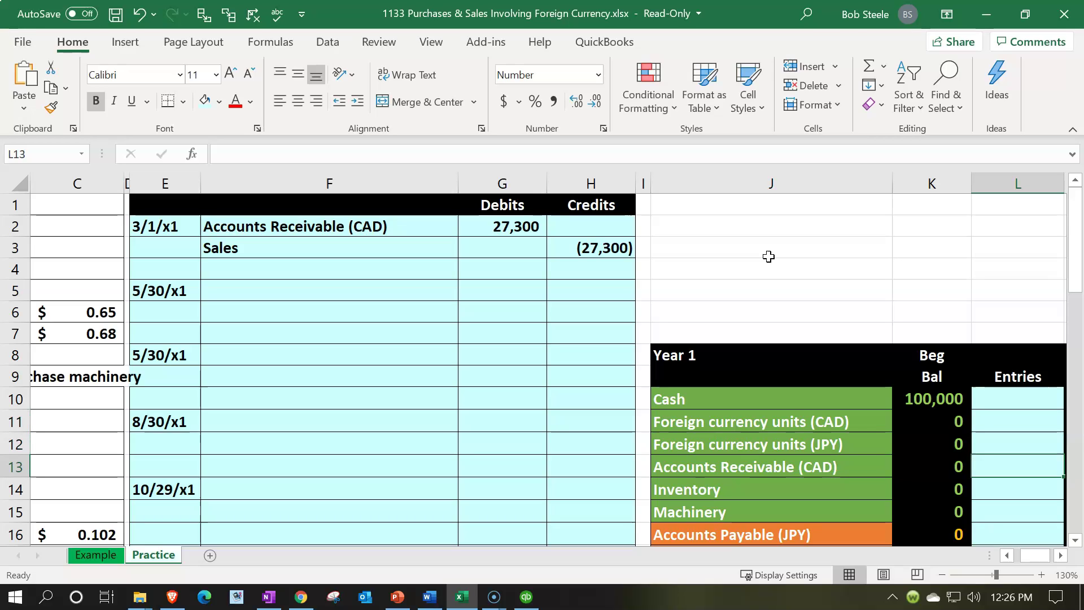
pyautogui.write('=')
pyautogui.press('Left')
pyautogui.press('Left')
pyautogui.press('Left')
pyautogui.press('Left')
pyautogui.press('Left')
pyautogui.press('Up')
pyautogui.press('Up')
pyautogui.press('Up')
pyautogui.press('Up')
pyautogui.press('Up')
pyautogui.press('Up')
pyautogui.press('Up')
pyautogui.press('Up')
pyautogui.press('Up')
pyautogui.press('Up')
pyautogui.press('Up')
pyautogui.press('Return')
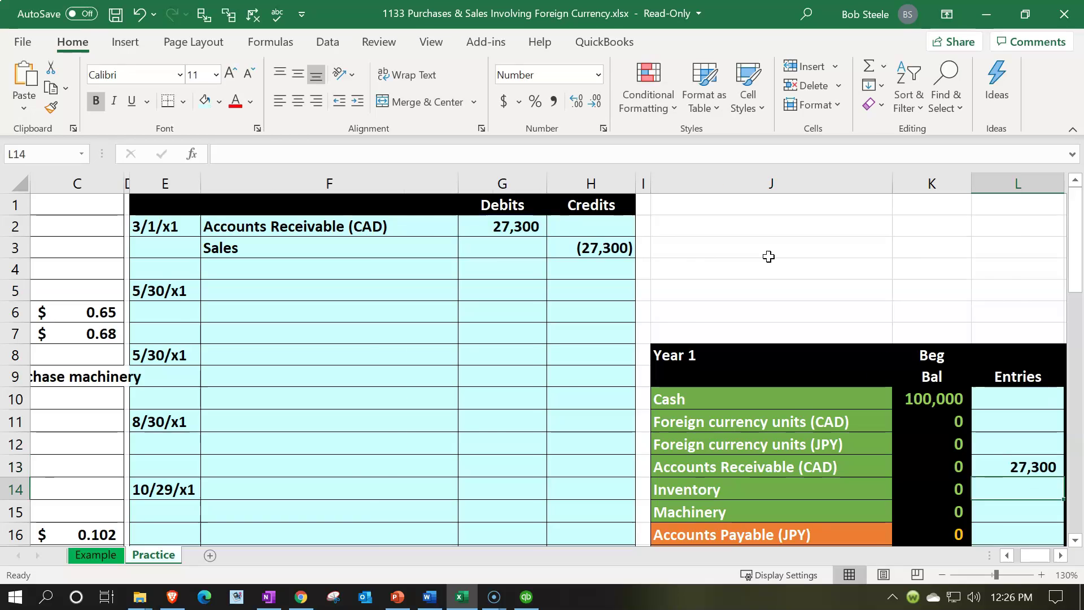
pyautogui.press('Up')
pyautogui.press('Right')
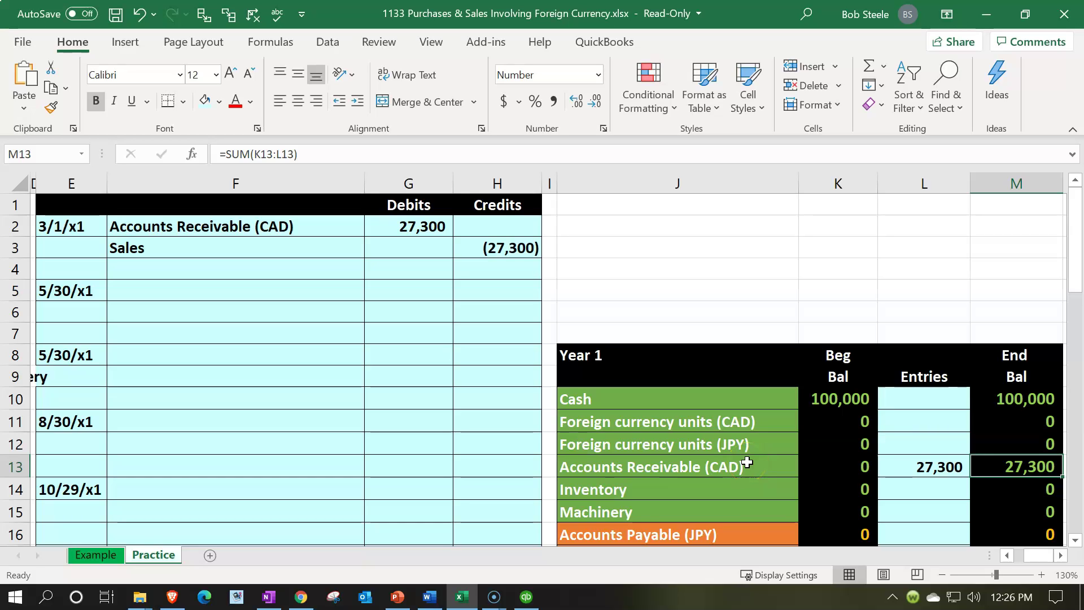
# Post the credit to the Sales row of the Year 1 Entries column by linking L19 to H3.
pyautogui.scroll(-3, 747, 462)
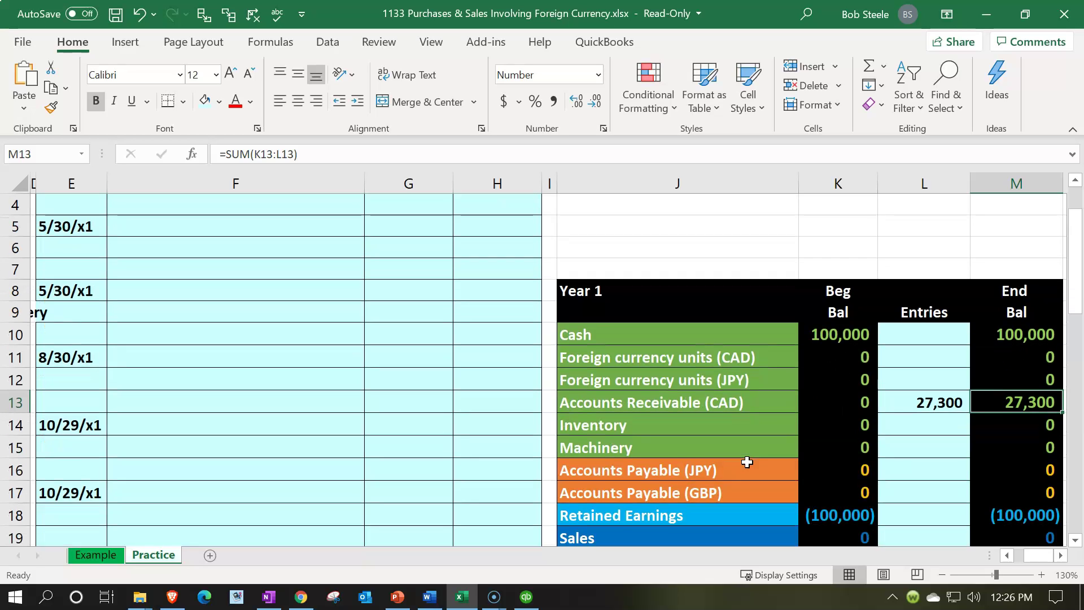
pyautogui.click(753, 416)
pyautogui.press('Right')
pyautogui.press('Right')
pyautogui.write('=')
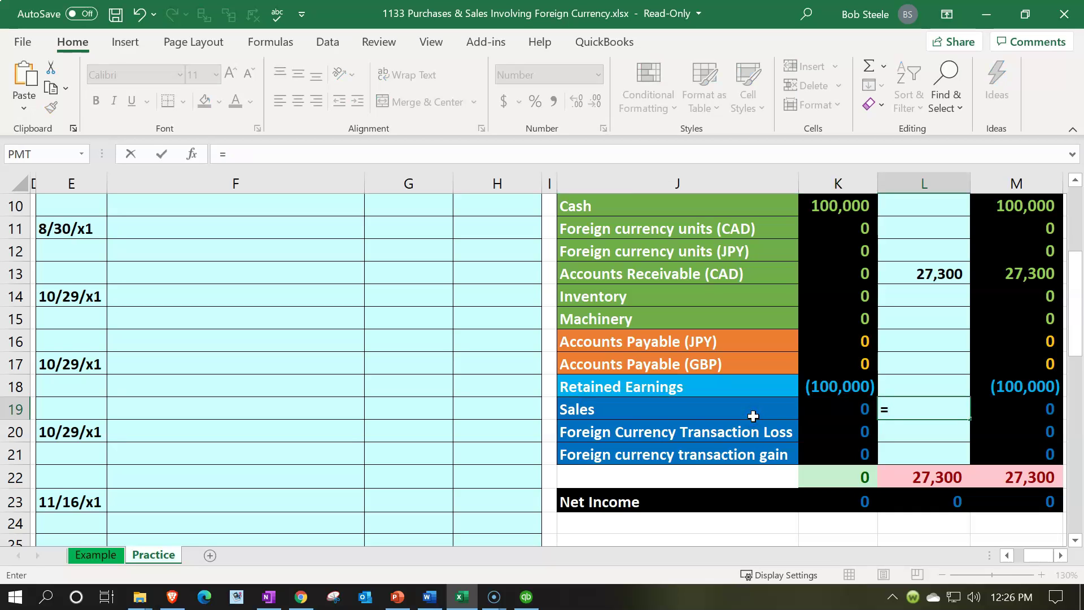
pyautogui.scroll(3, 754, 417)
pyautogui.click(519, 251)
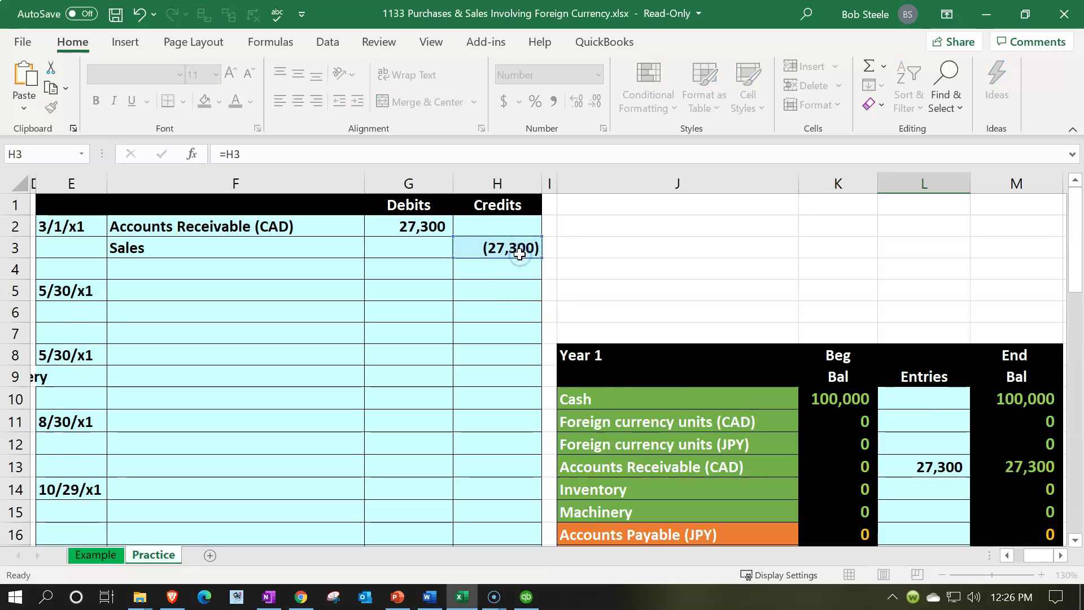
pyautogui.press('Return')
pyautogui.press('Down')
pyautogui.press('Down')
pyautogui.press('Down')
pyautogui.press('Right')
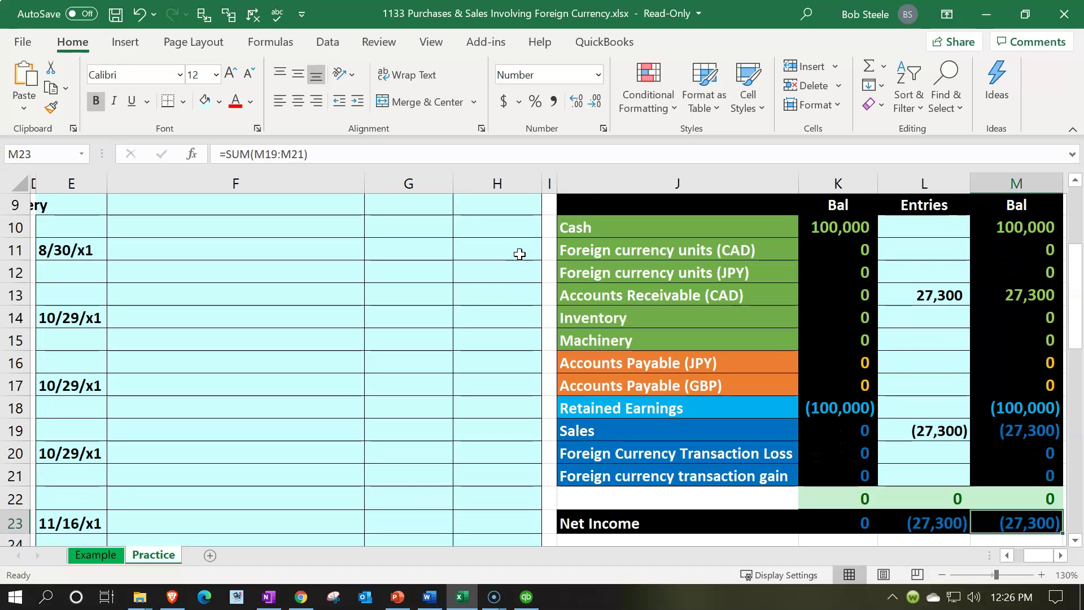
# Review the Canadian sale data and spot rates alongside the journal entry area of the Practice sheet.
pyautogui.scroll(3, 382, 291)
pyautogui.click(358, 293)
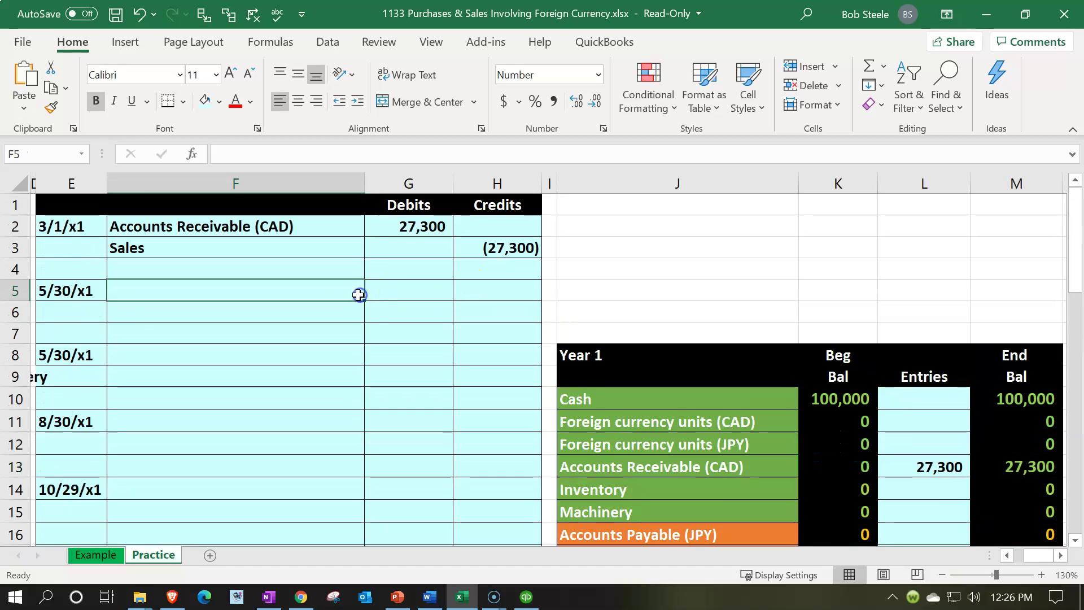
pyautogui.press('Left')
pyautogui.press('Left')
pyautogui.press('Left')
pyautogui.press('Left')
pyautogui.press('Left')
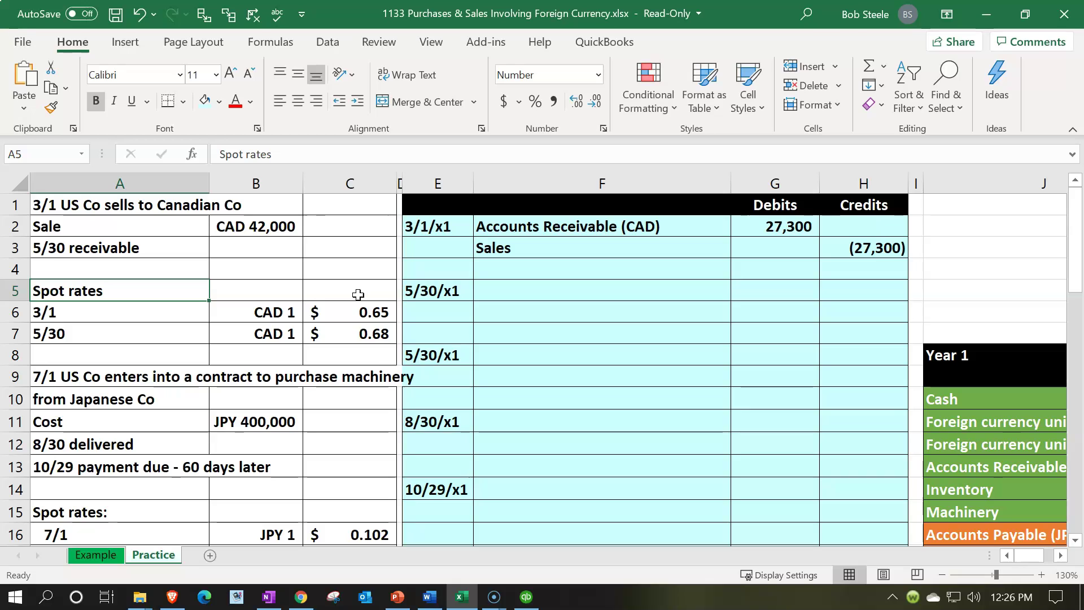
# Switch to QuickBooks, close the blank invoice form and bring up the Currency List.
pyautogui.click(527, 597)
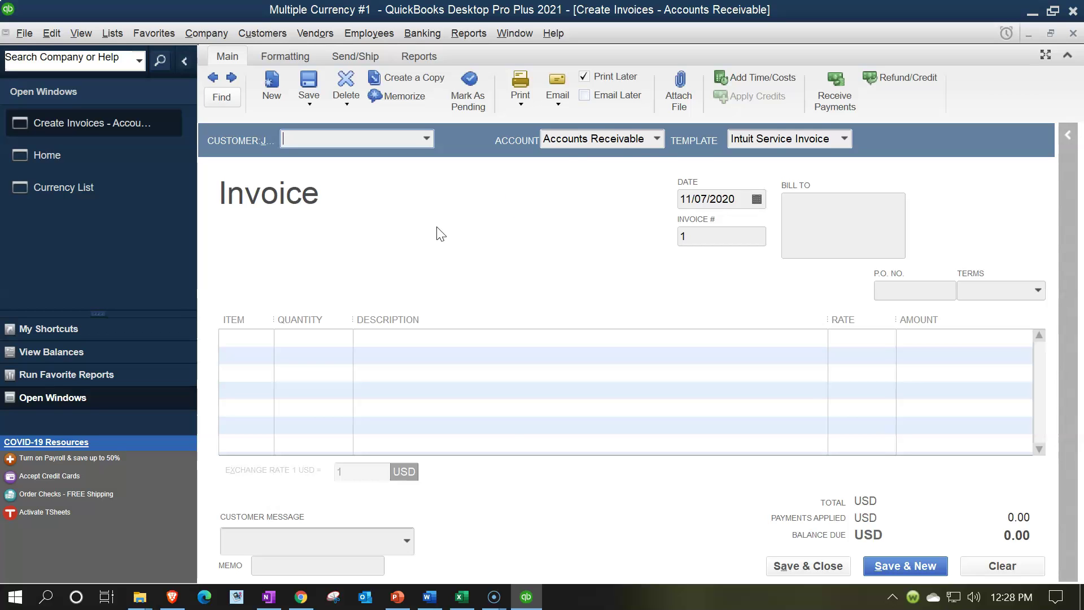
pyautogui.click(1074, 33)
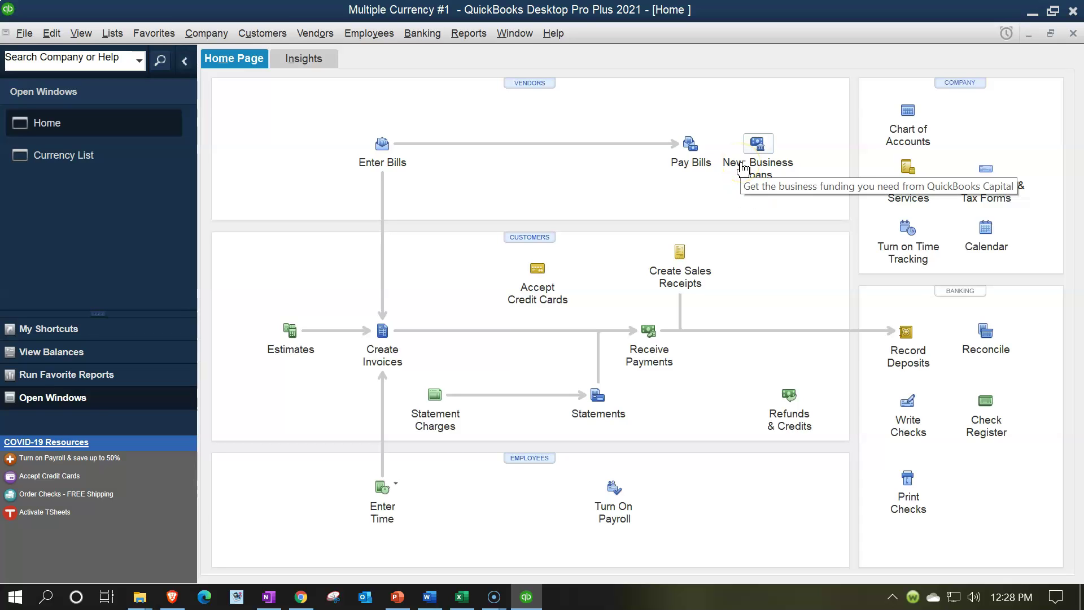
pyautogui.click(100, 153)
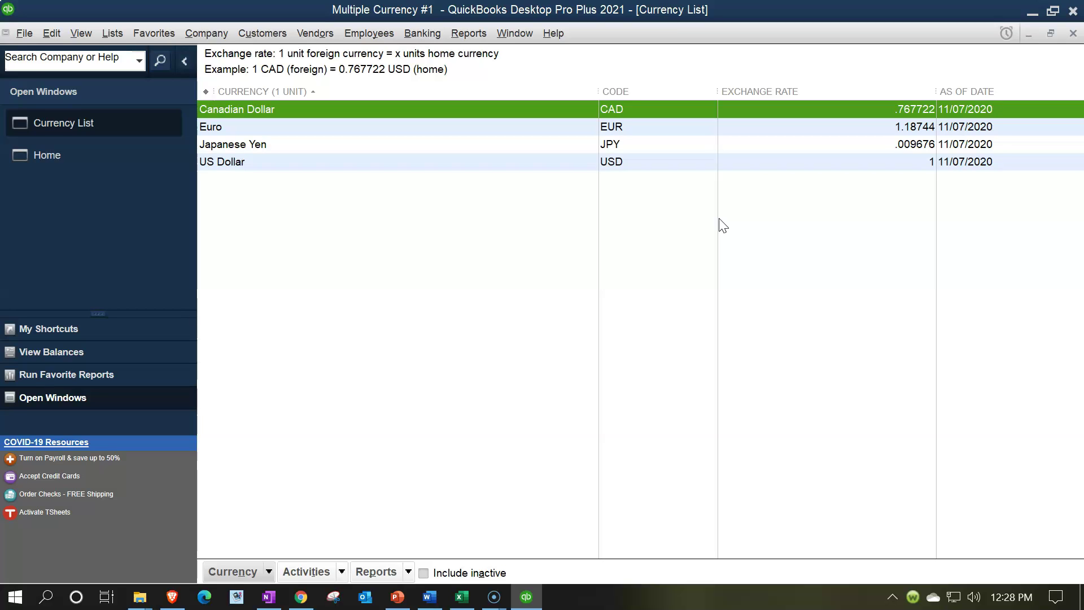
# Download the latest exchange rates for the active currencies from the Currency List.
pyautogui.click(343, 568)
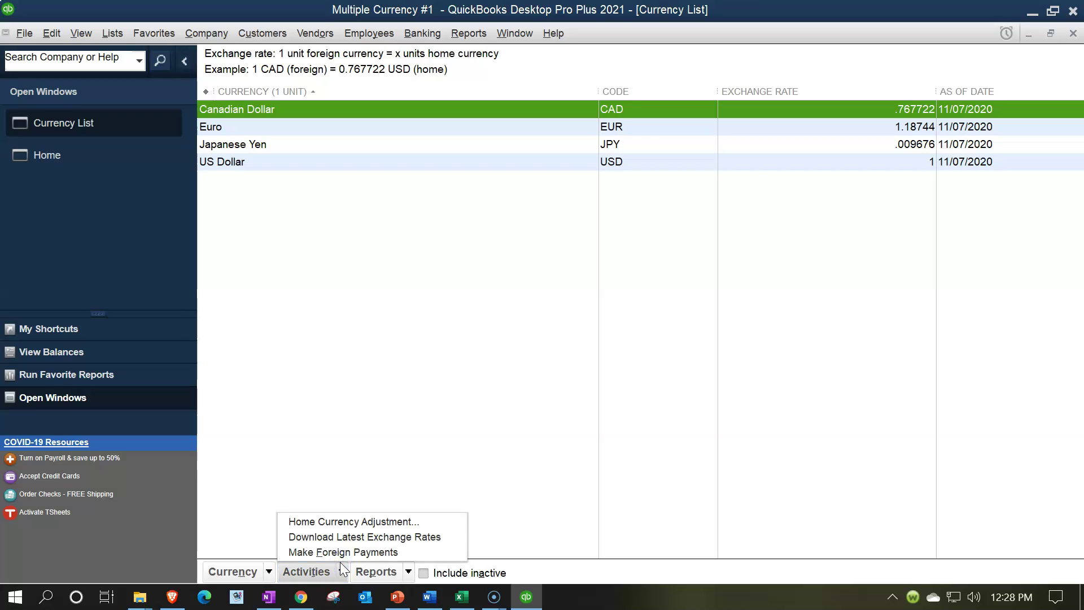
pyautogui.click(339, 541)
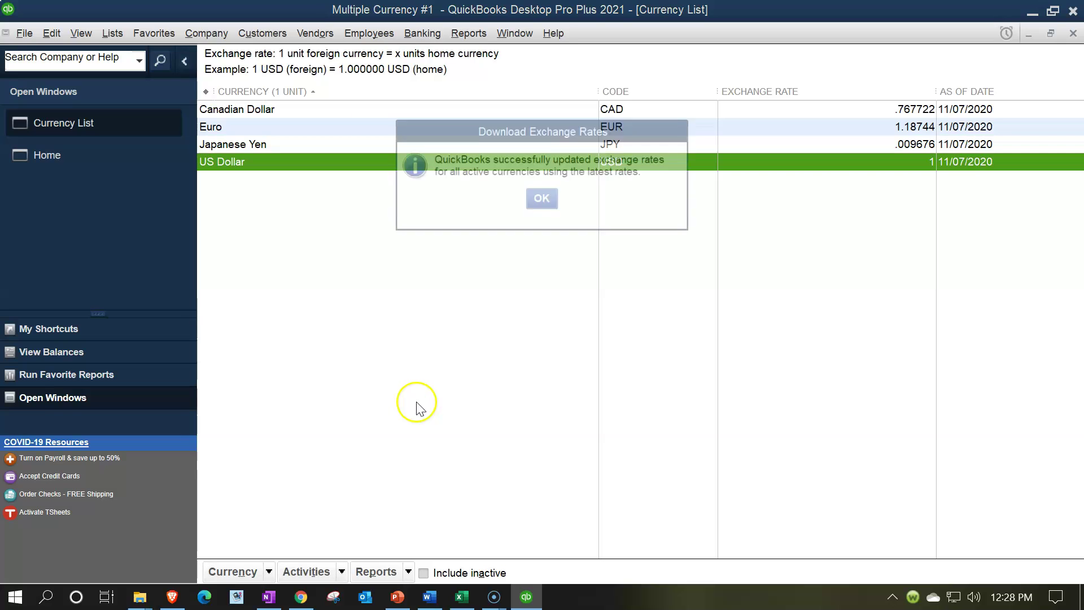
pyautogui.click(542, 199)
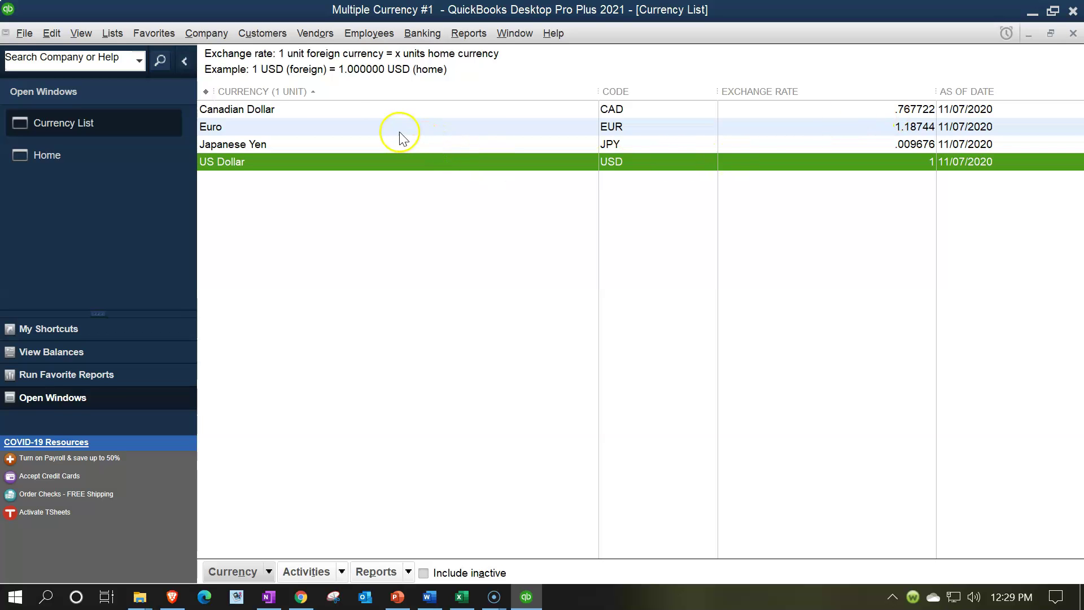
# Edit the Canadian Dollar and add a new exchange rate row dated 03/01/2021, checking the sale date in Excel.
pyautogui.doubleClick(367, 113)
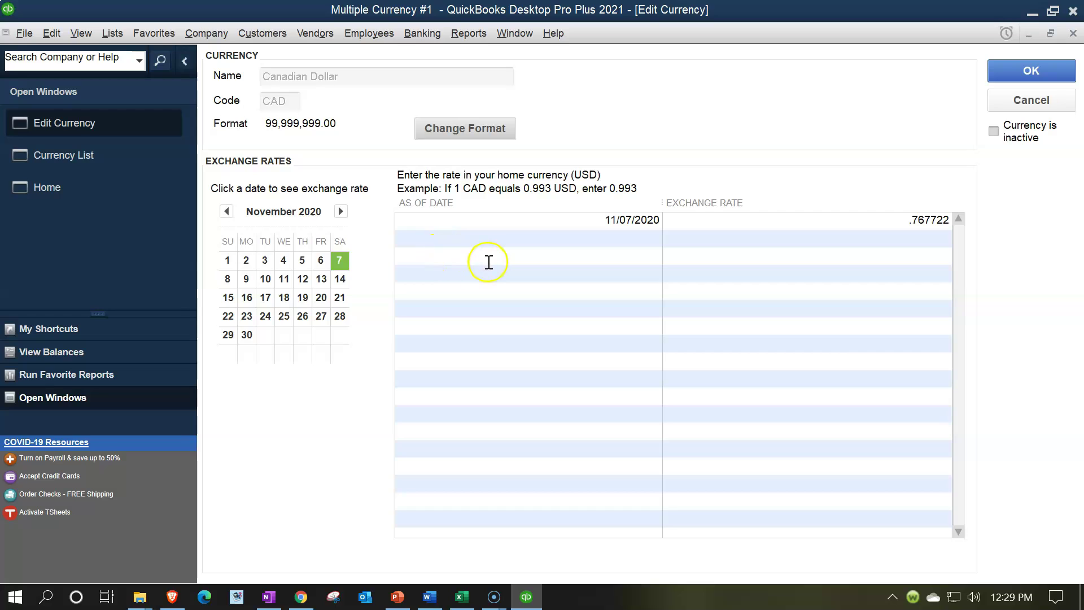
pyautogui.click(576, 240)
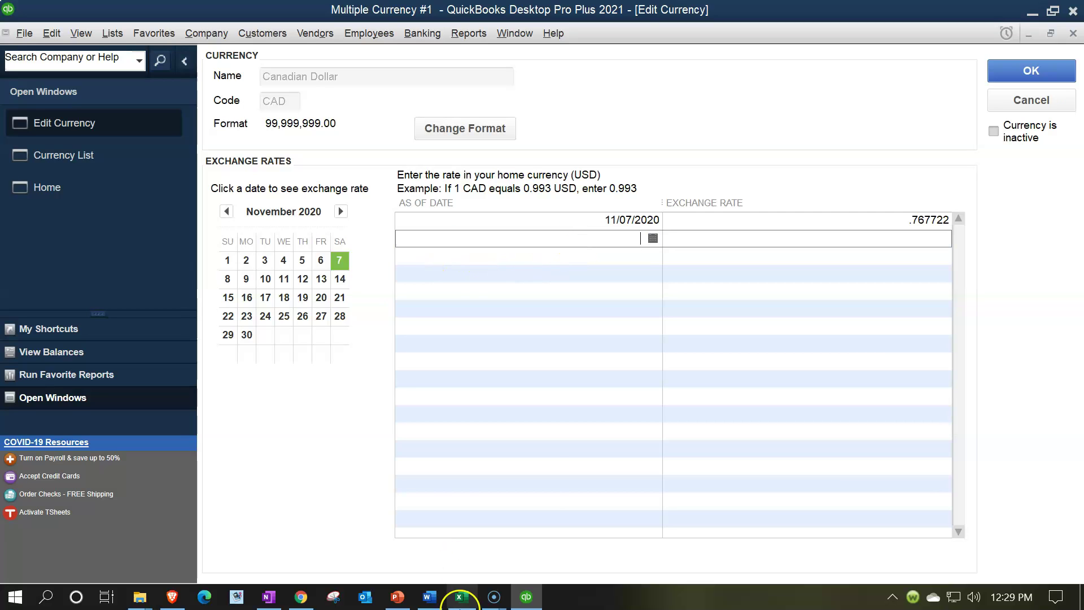
pyautogui.click(461, 597)
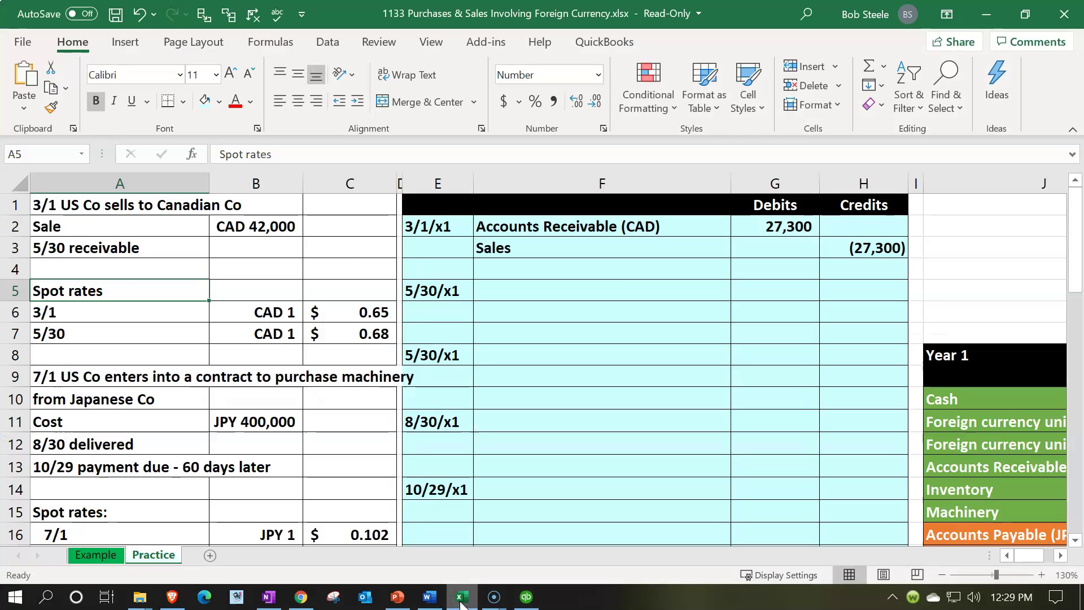
pyautogui.click(460, 599)
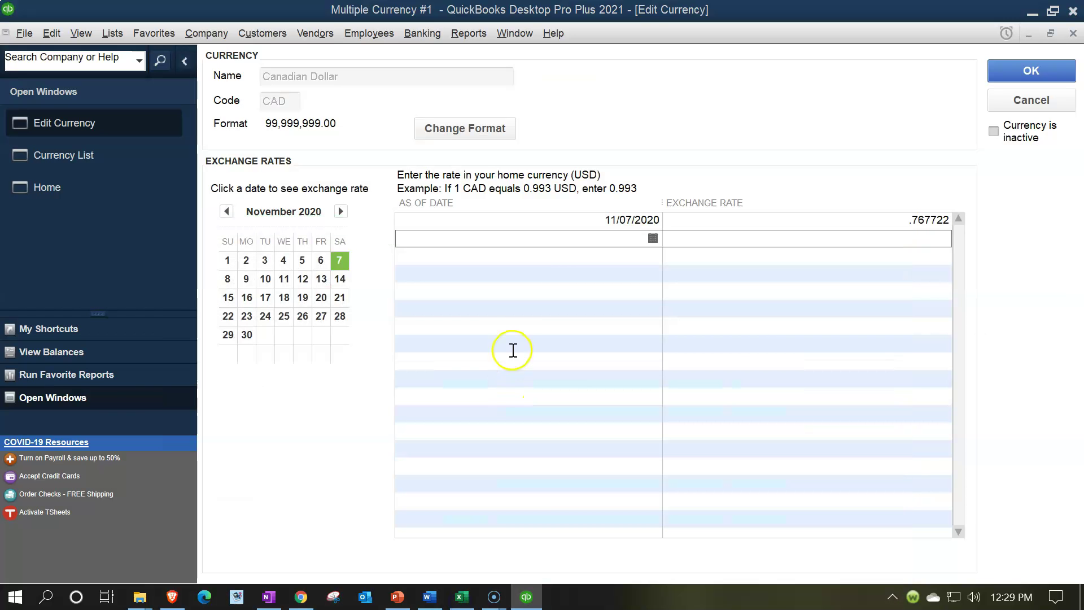
pyautogui.click(542, 243)
pyautogui.write('03')
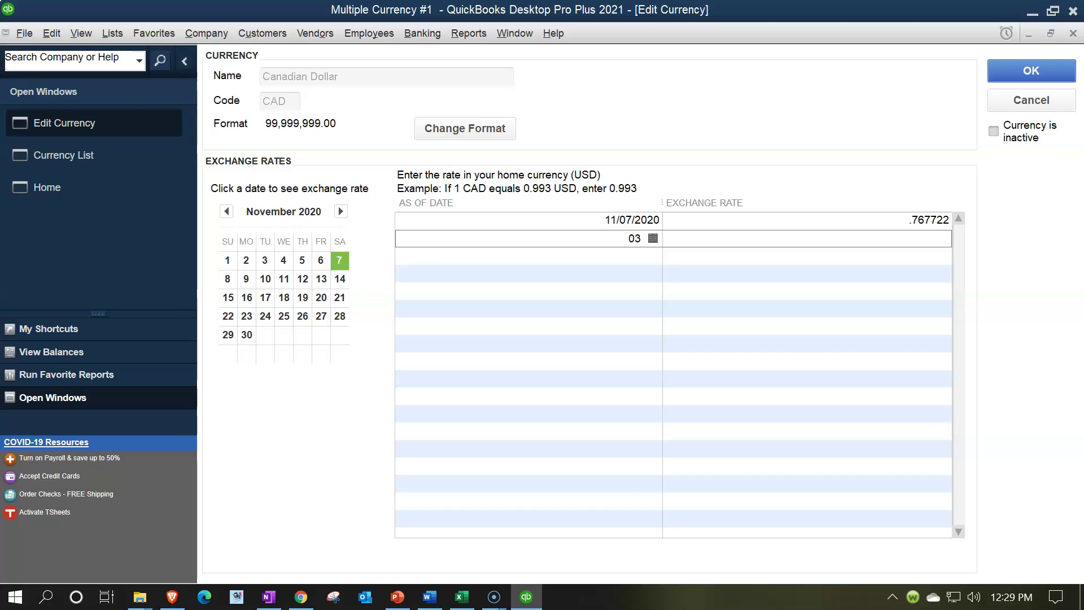
pyautogui.write('/01/2021')
pyautogui.press('Tab')
# Check the 3/1 spot rate in Excel, set the Canadian Dollar rate for 03/01/2021 to .65 in QuickBooks and save the currency.
pyautogui.click(460, 598)
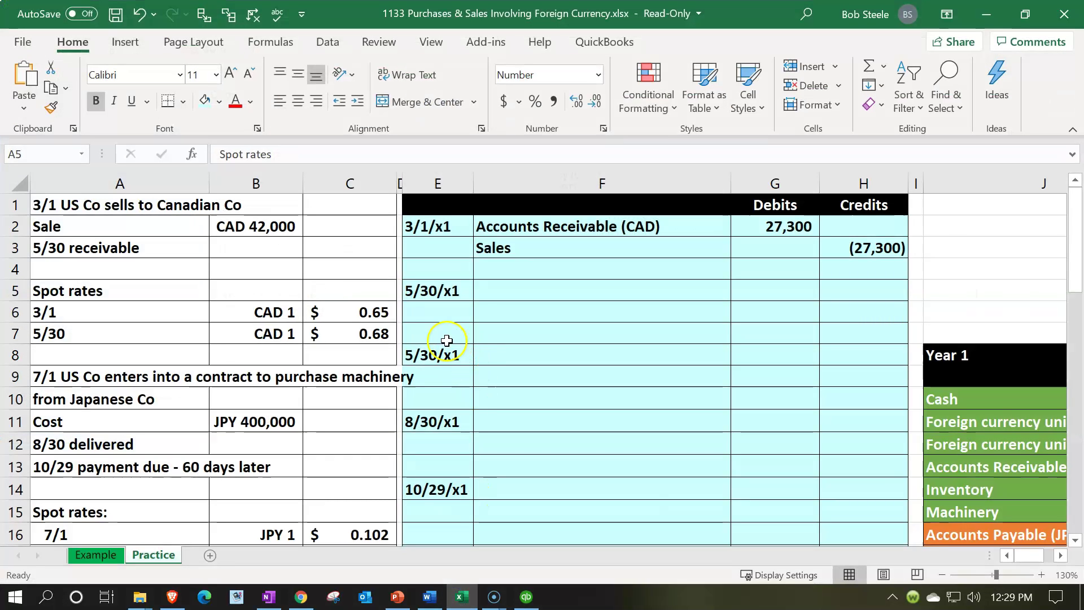
pyautogui.click(460, 598)
pyautogui.click(927, 238)
pyautogui.write('.65')
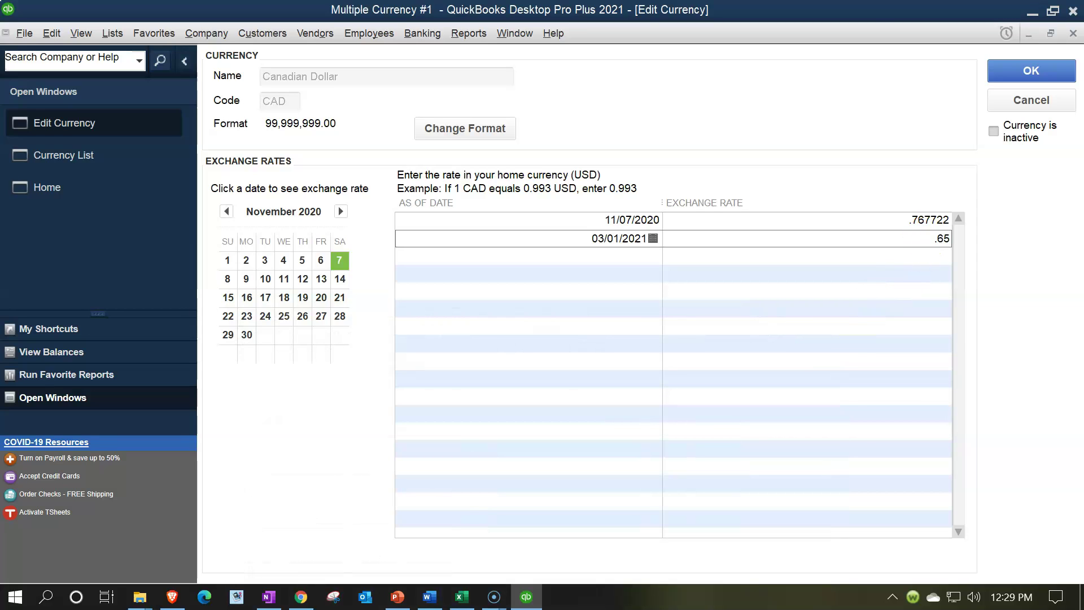
pyautogui.press('Down')
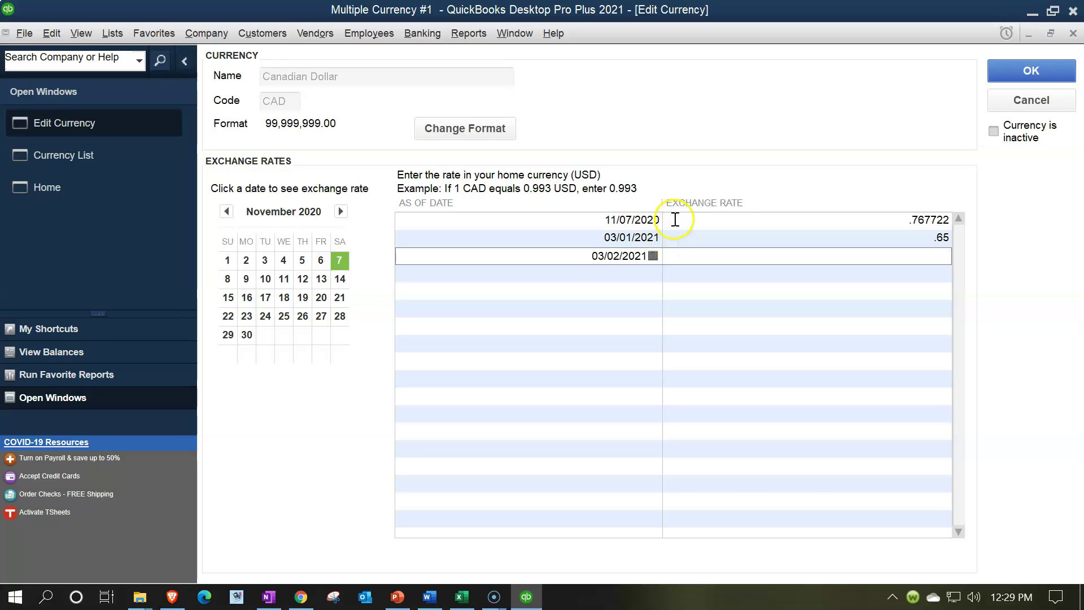
pyautogui.click(1044, 71)
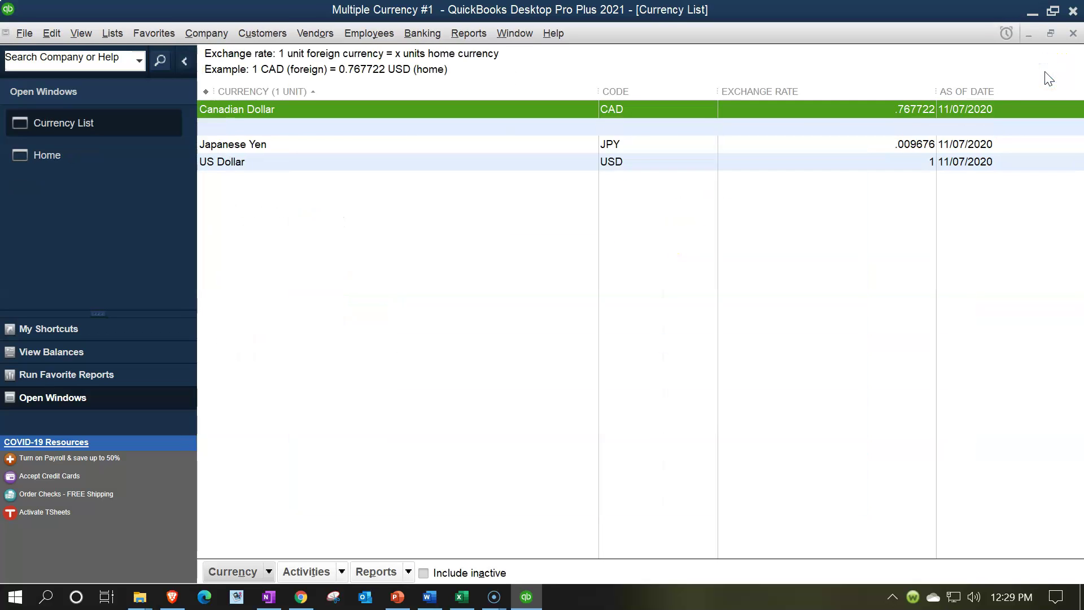
# Start a new invoice from the home page and choose Cusomber 1 CAD as the customer.
pyautogui.click(100, 160)
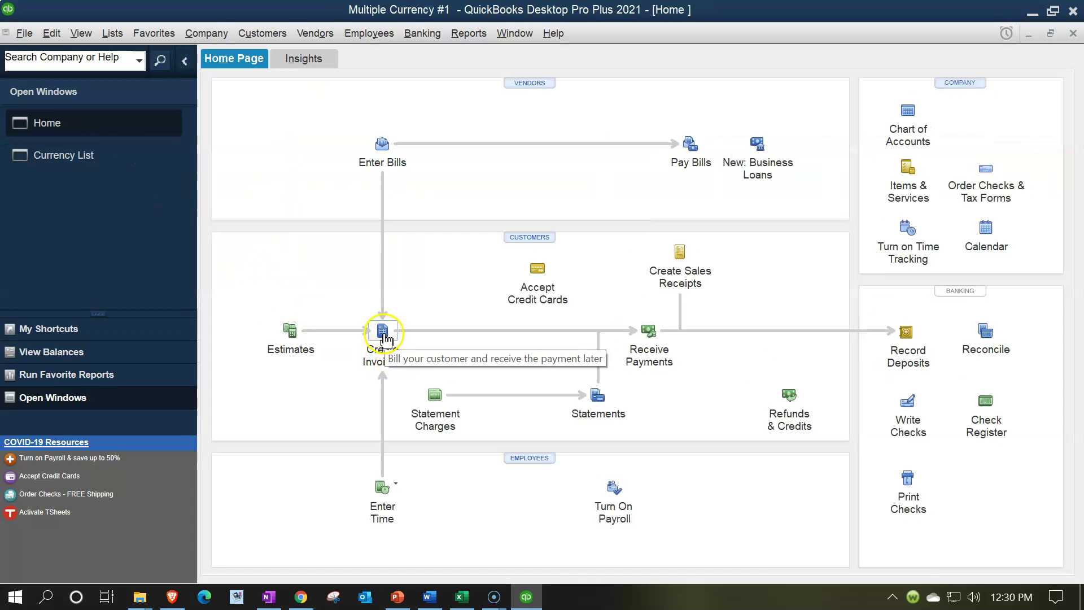
pyautogui.click(383, 333)
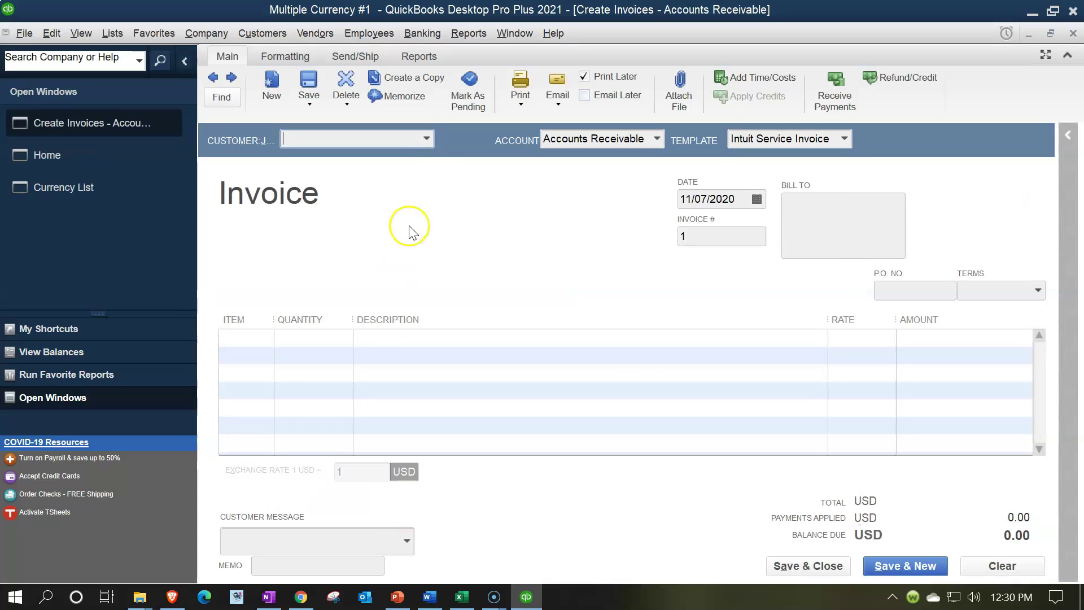
pyautogui.click(426, 139)
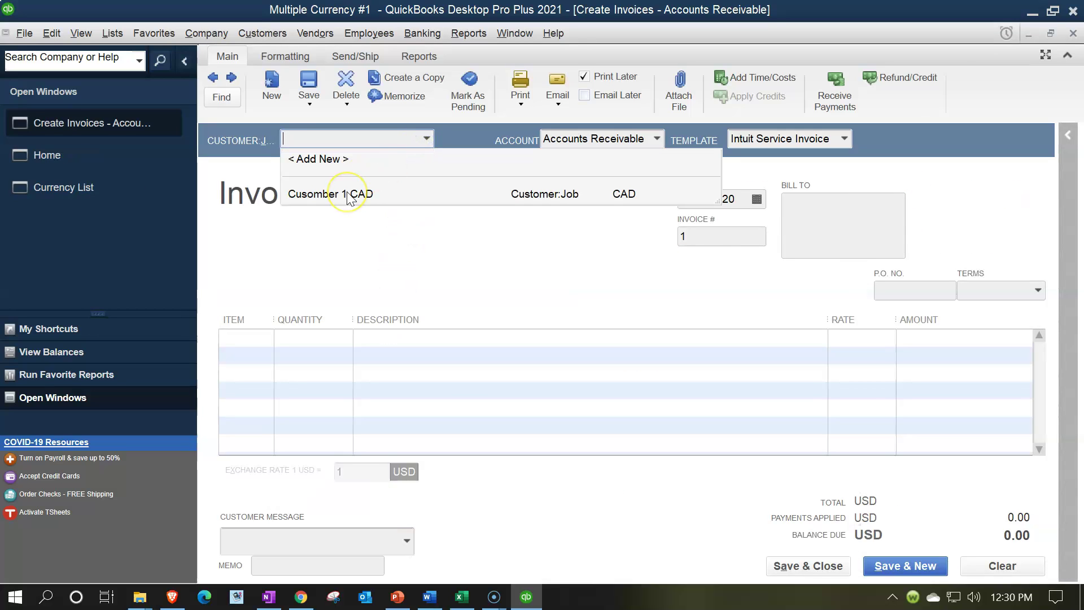
pyautogui.click(365, 197)
pyautogui.click(366, 197)
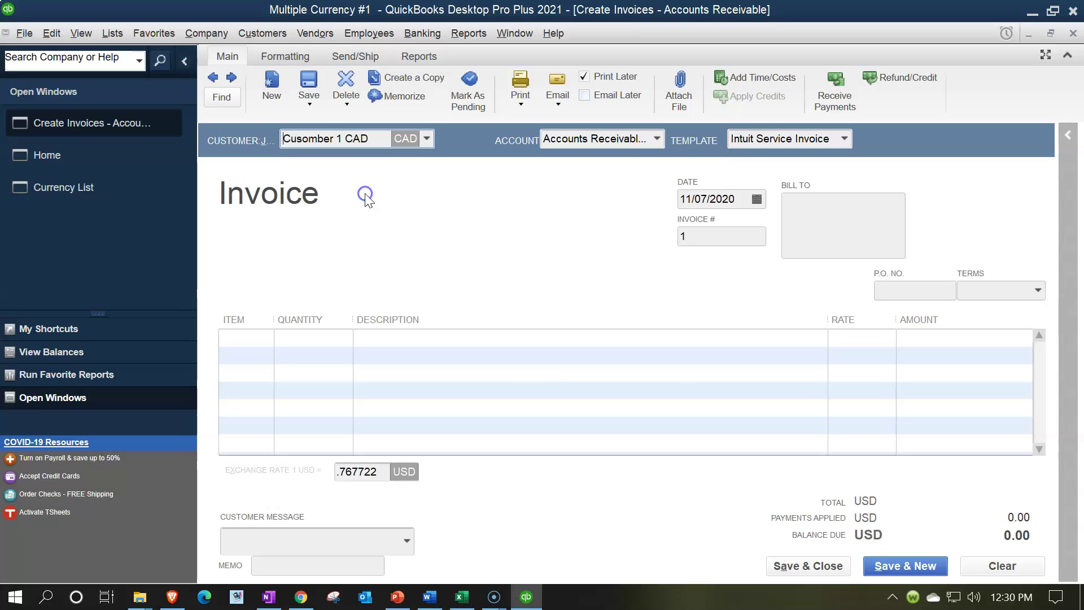
pyautogui.click(370, 141)
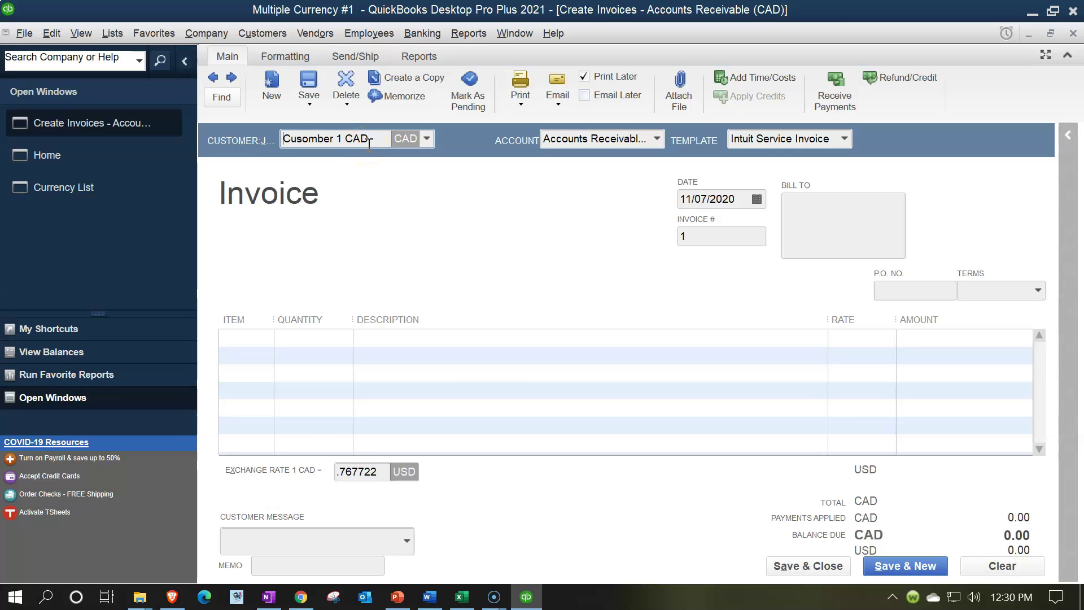
pyautogui.click(402, 151)
# Select Accounts Receivable (CAD) as the invoice's receivable account.
pyautogui.click(656, 138)
pyautogui.click(637, 208)
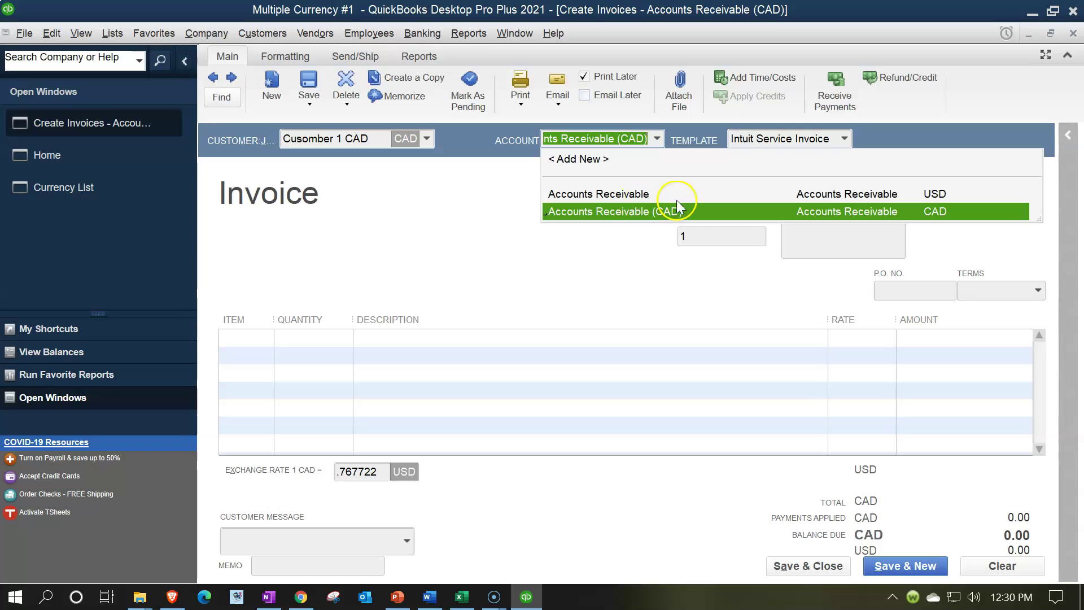
pyautogui.click(922, 215)
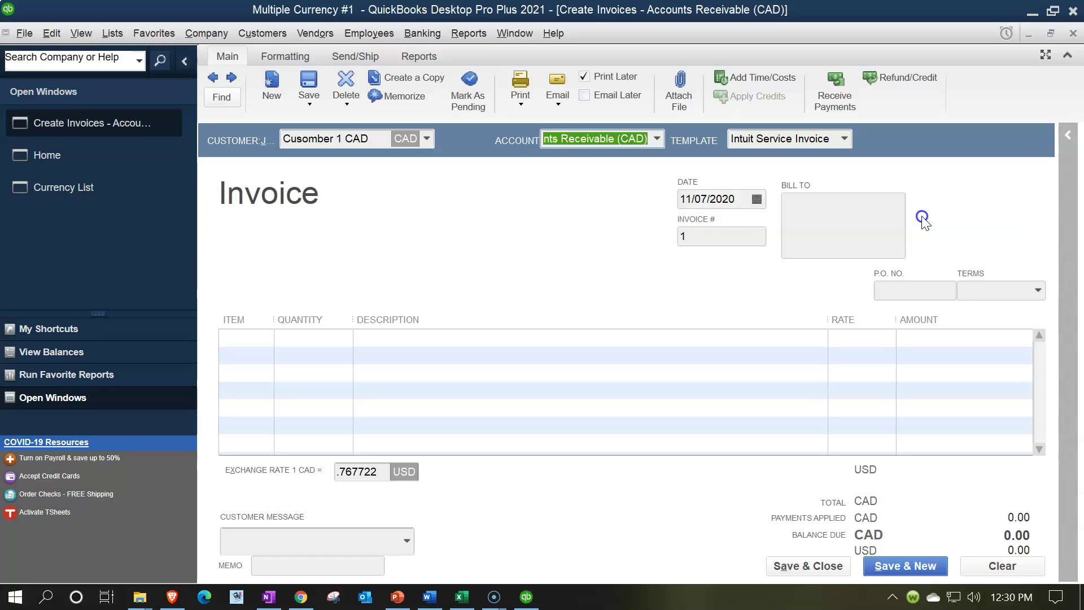
# Date the invoice 03/03/2021 with the updated exchange rate and check that rate against the 3/1 spot rate in Excel.
pyautogui.click(717, 200)
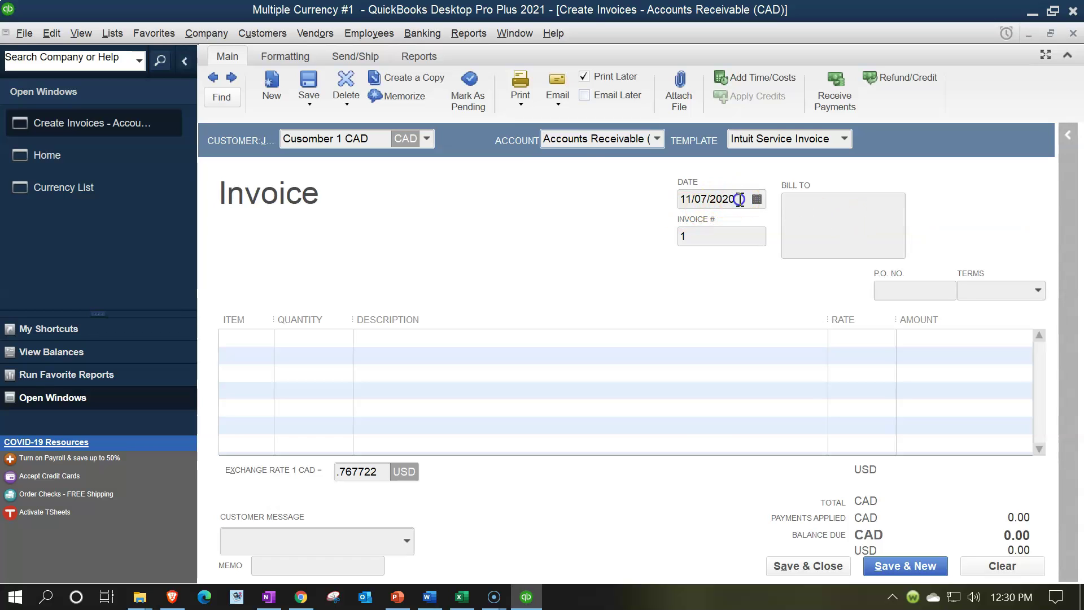
pyautogui.write('030621')
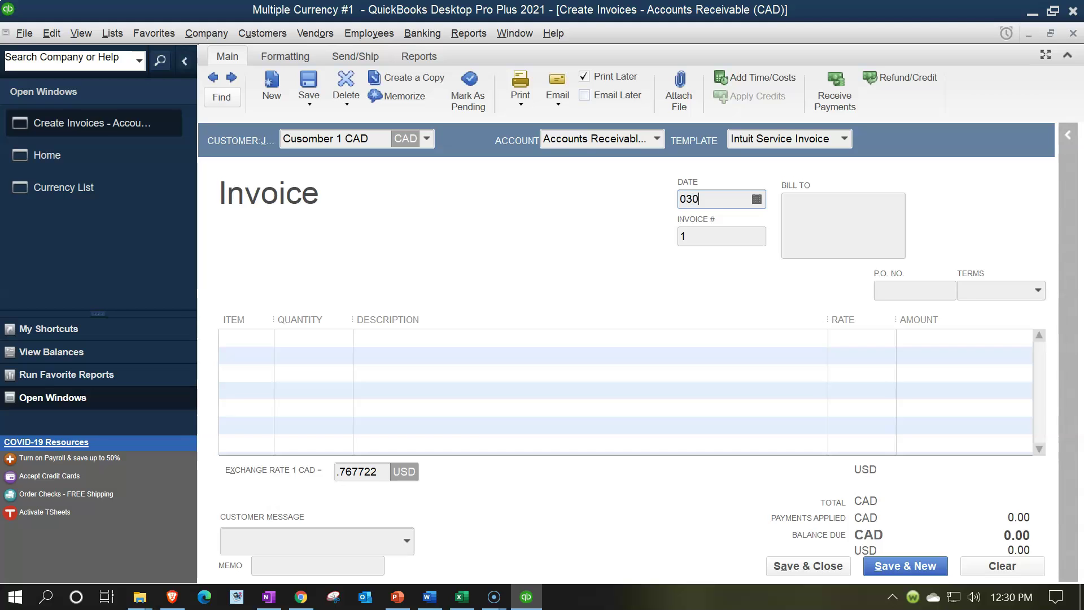
pyautogui.press('Tab')
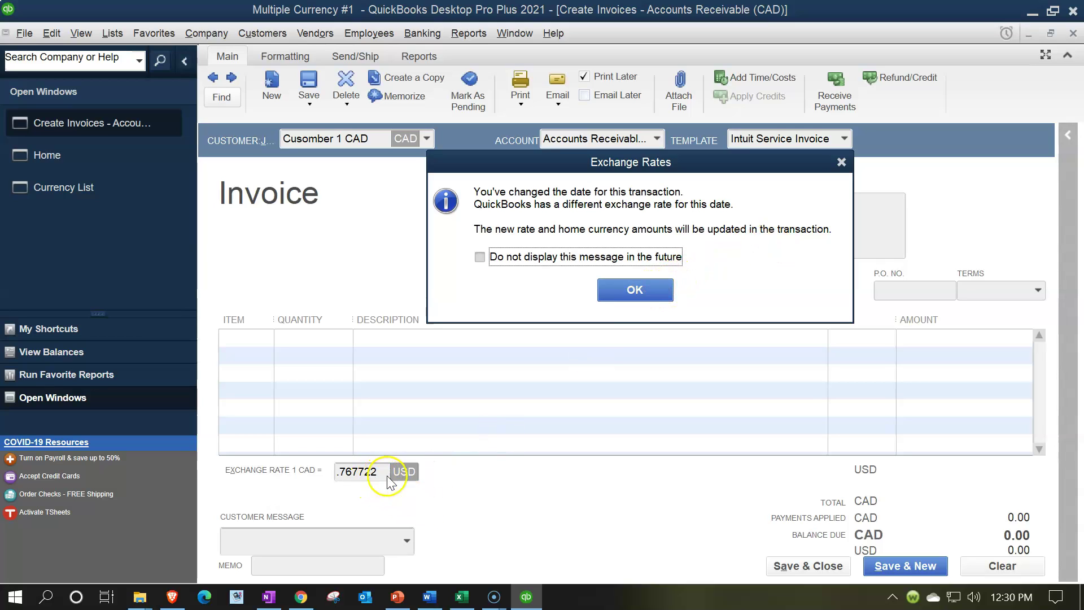
pyautogui.click(634, 290)
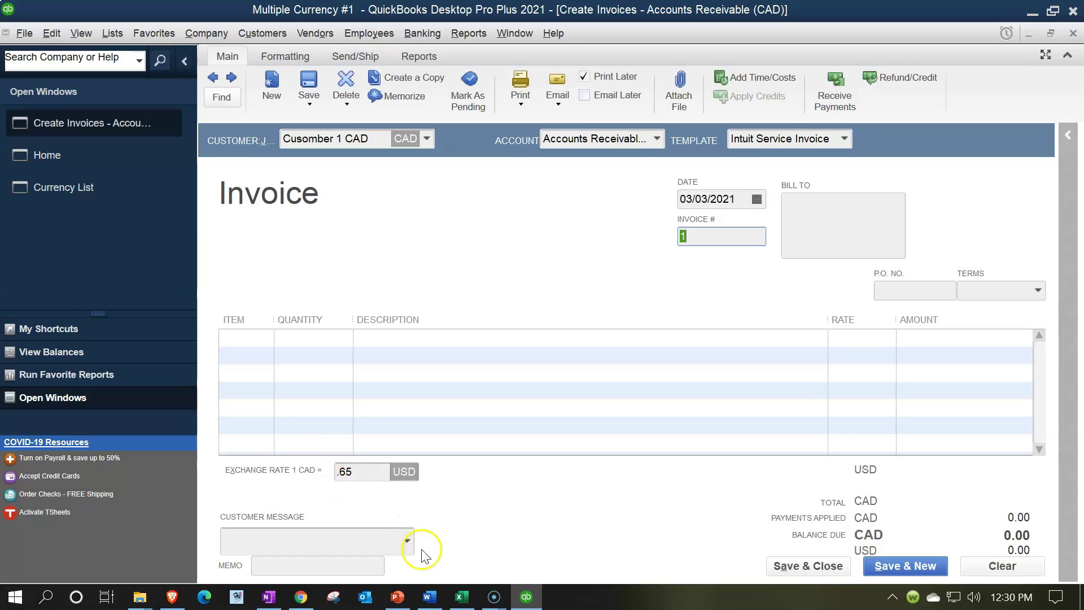
pyautogui.click(462, 597)
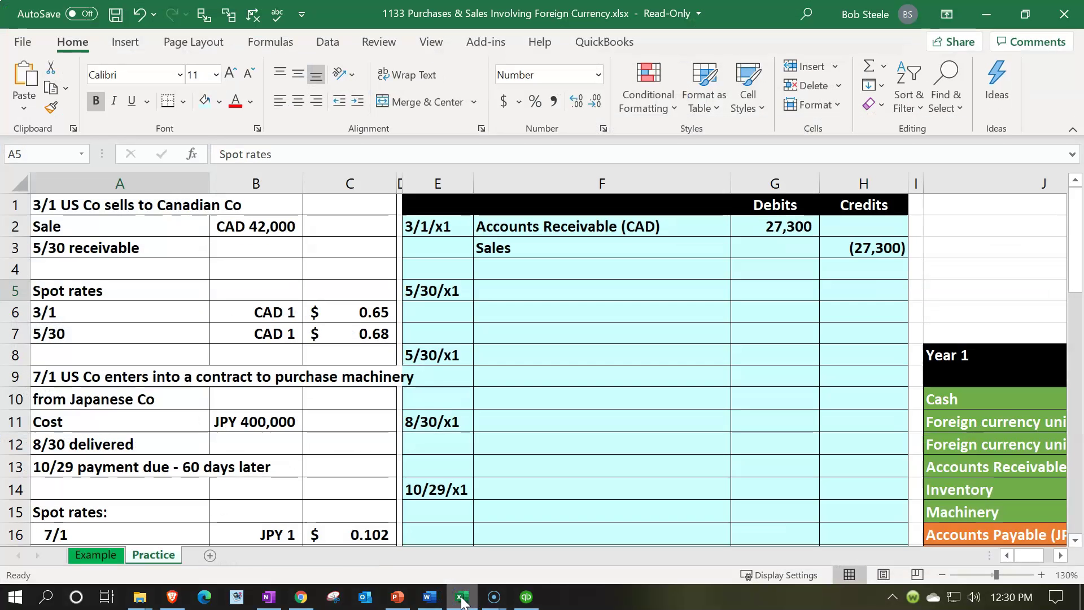
pyautogui.click(462, 597)
# Enter Item 1 on the first invoice line and set it up as a new Service item with a rate of 100.
pyautogui.click(257, 343)
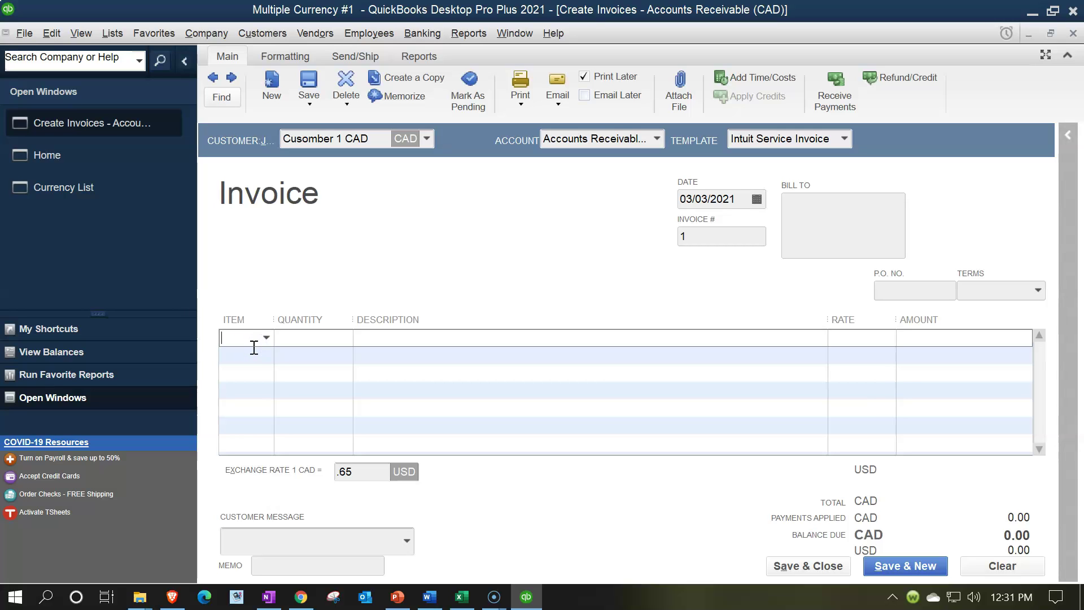
pyautogui.write('Item 1')
pyautogui.press('Tab')
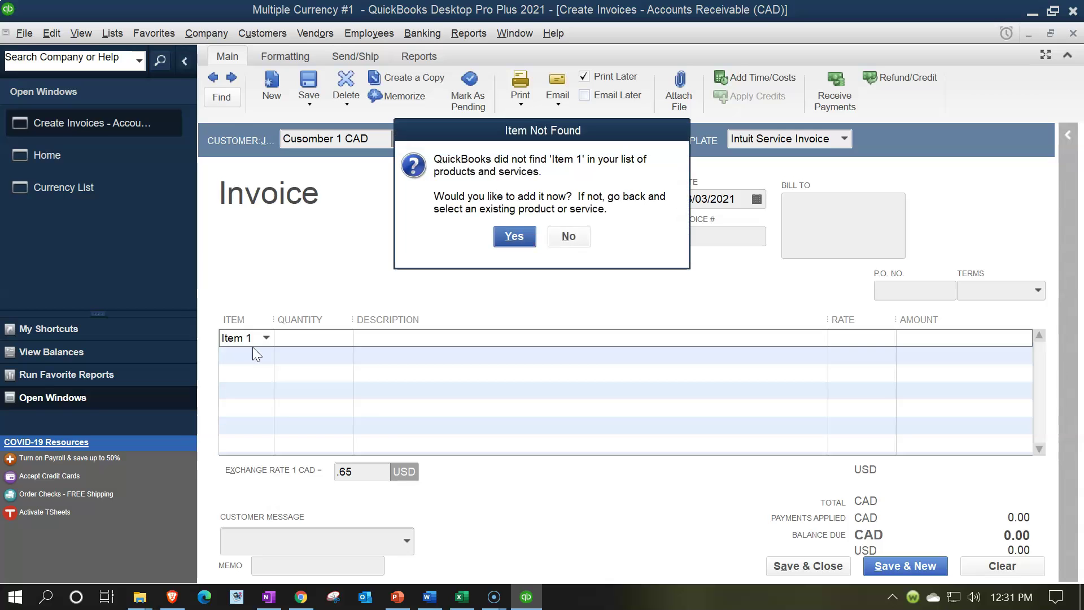
pyautogui.press('Return')
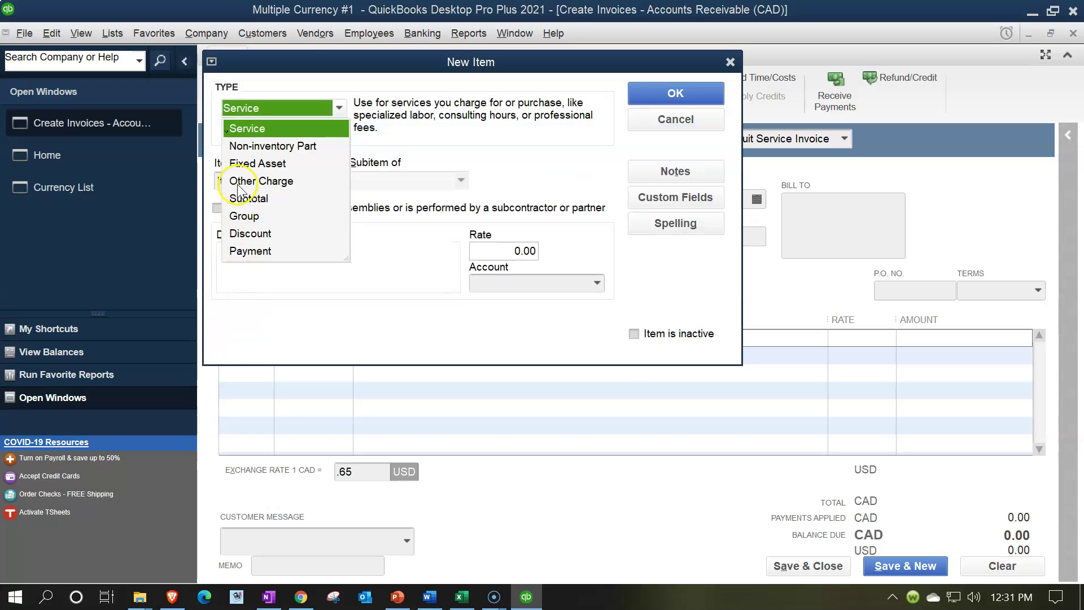
pyautogui.click(244, 127)
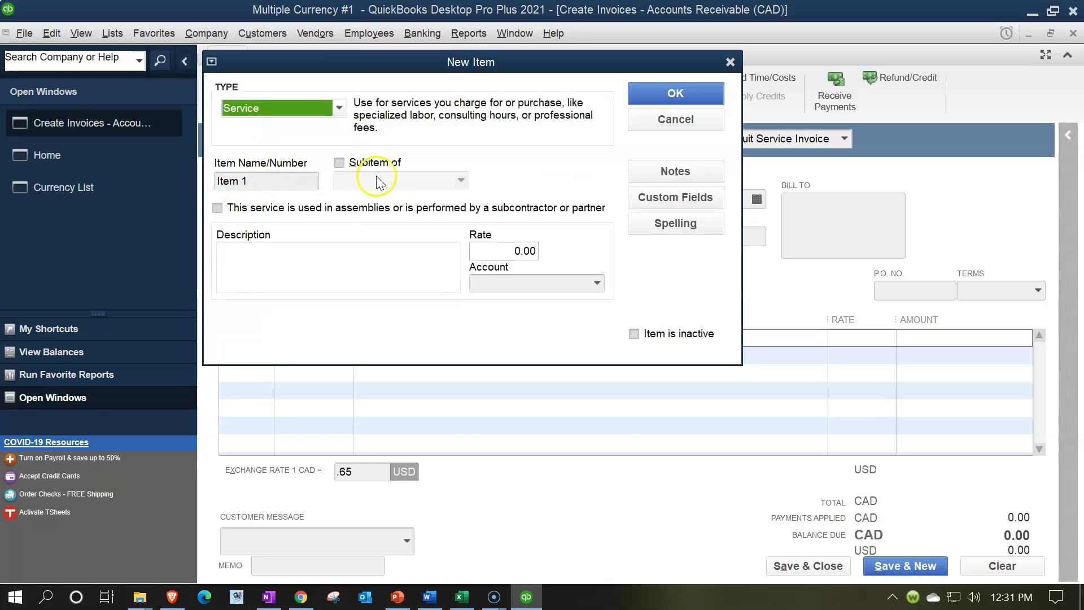
pyautogui.click(492, 250)
pyautogui.write('100')
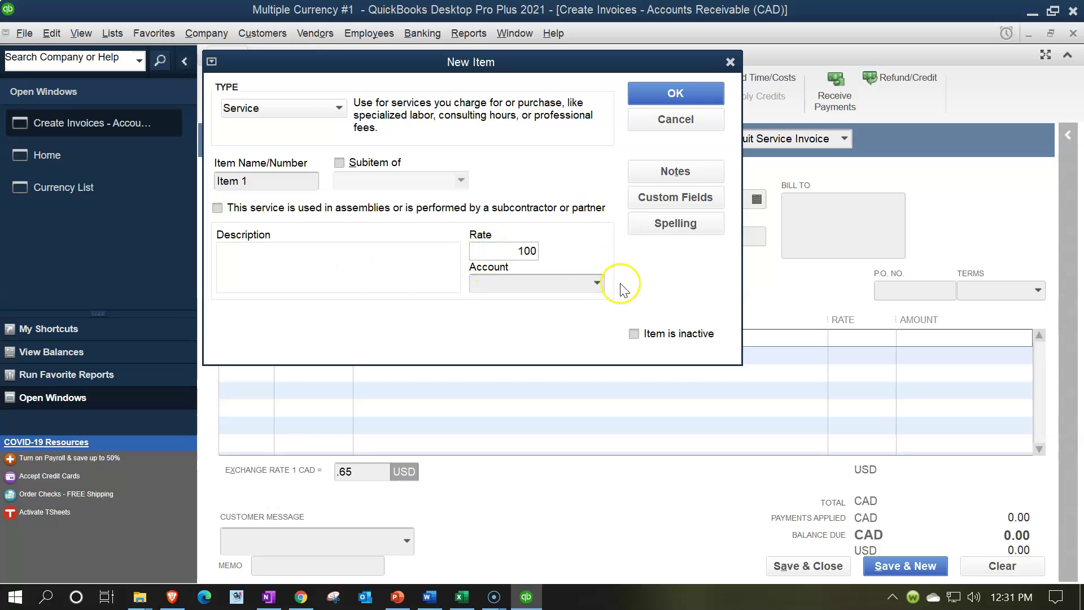
# Create a new income account named Sale for Item 1 and save the account and the item.
pyautogui.click(597, 282)
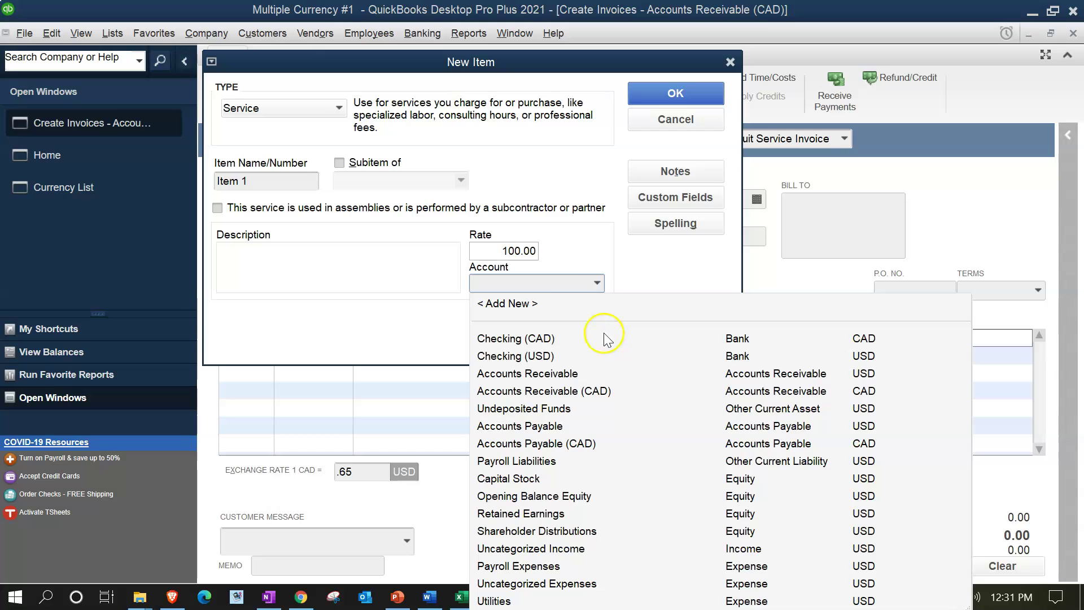
pyautogui.write('Sale')
pyautogui.press('Tab')
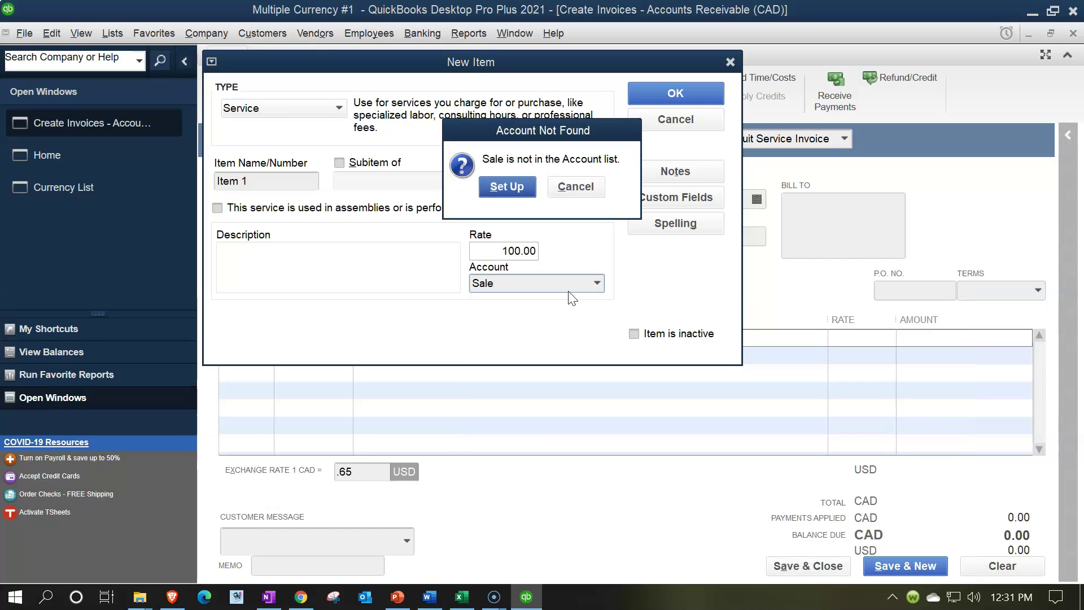
pyautogui.click(506, 186)
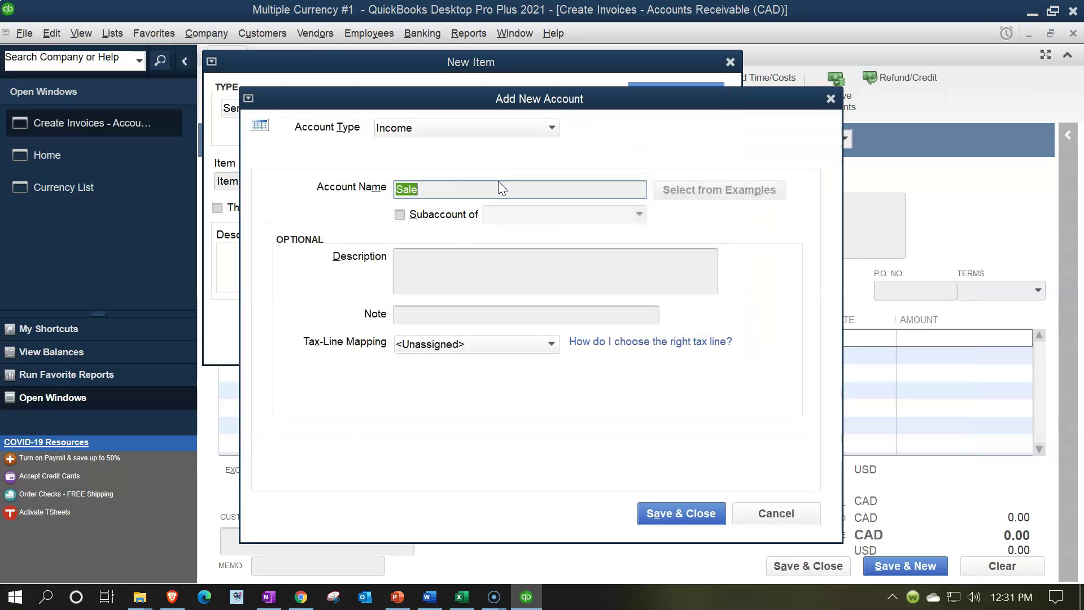
pyautogui.click(499, 130)
pyautogui.click(496, 128)
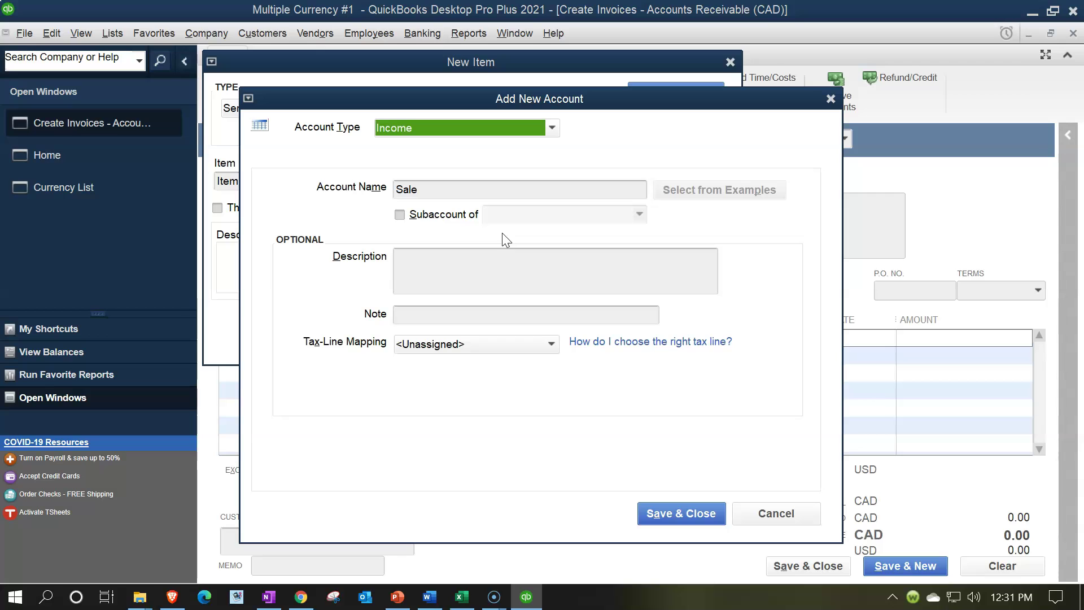
pyautogui.click(683, 513)
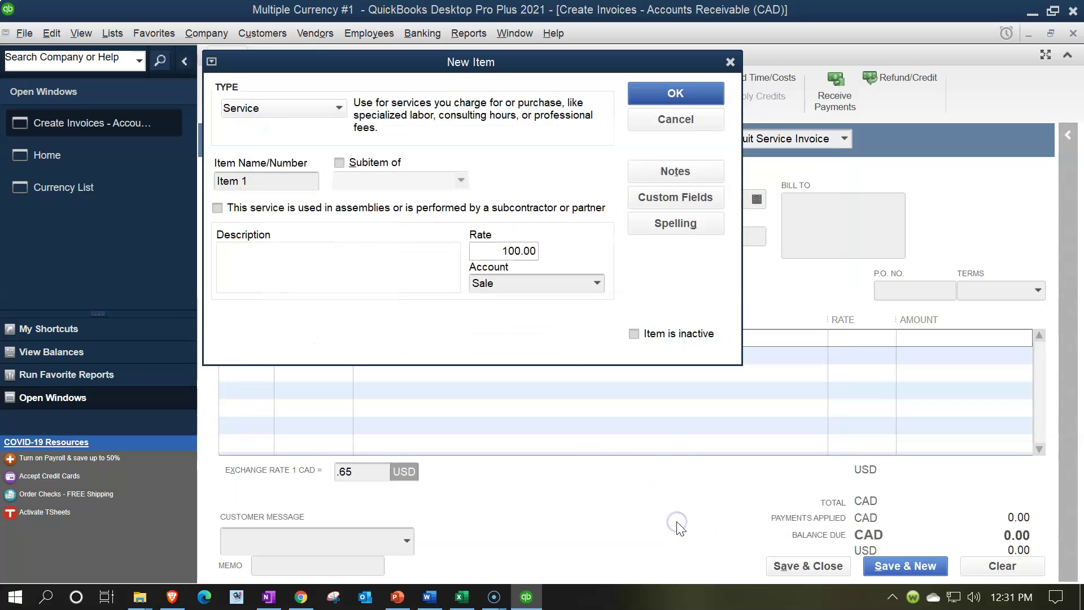
pyautogui.click(683, 92)
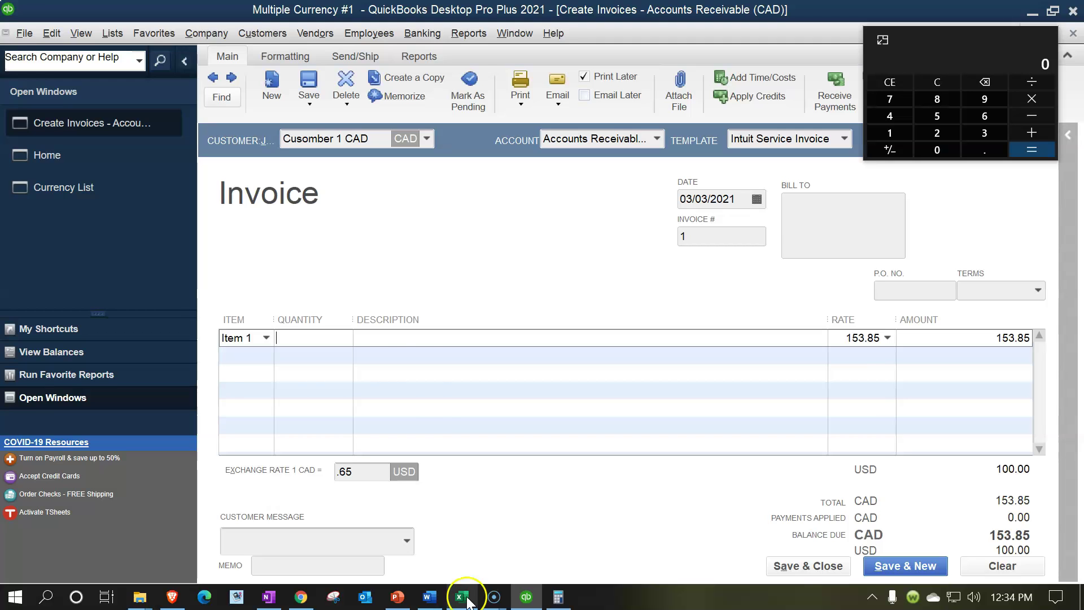
# Check the sale amount in Excel and divide 42,000 by 153.85 in the calculator to get the invoice quantity.
pyautogui.click(462, 593)
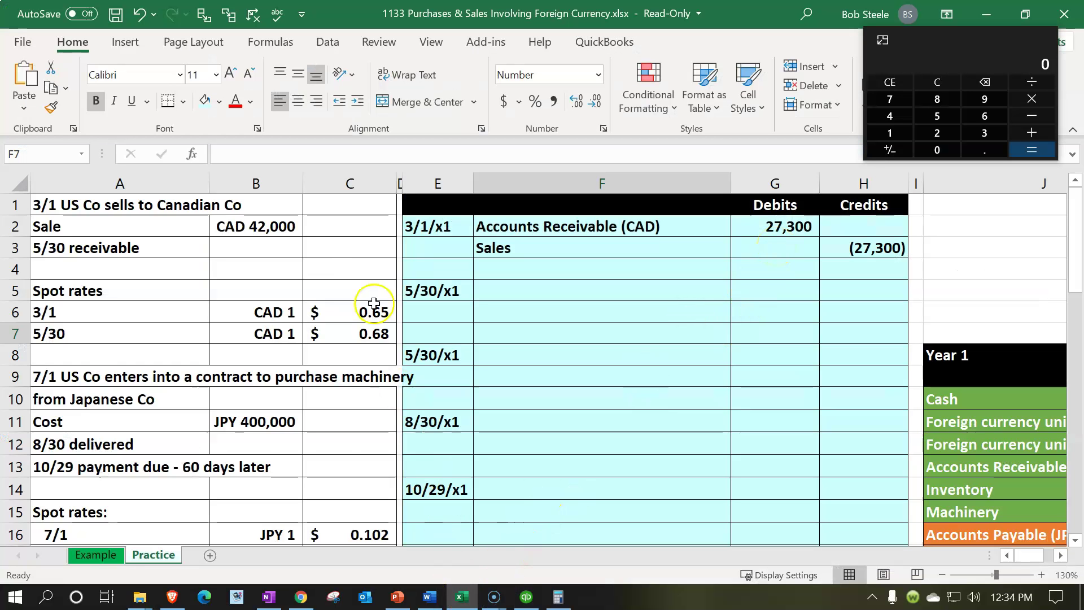
pyautogui.click(464, 599)
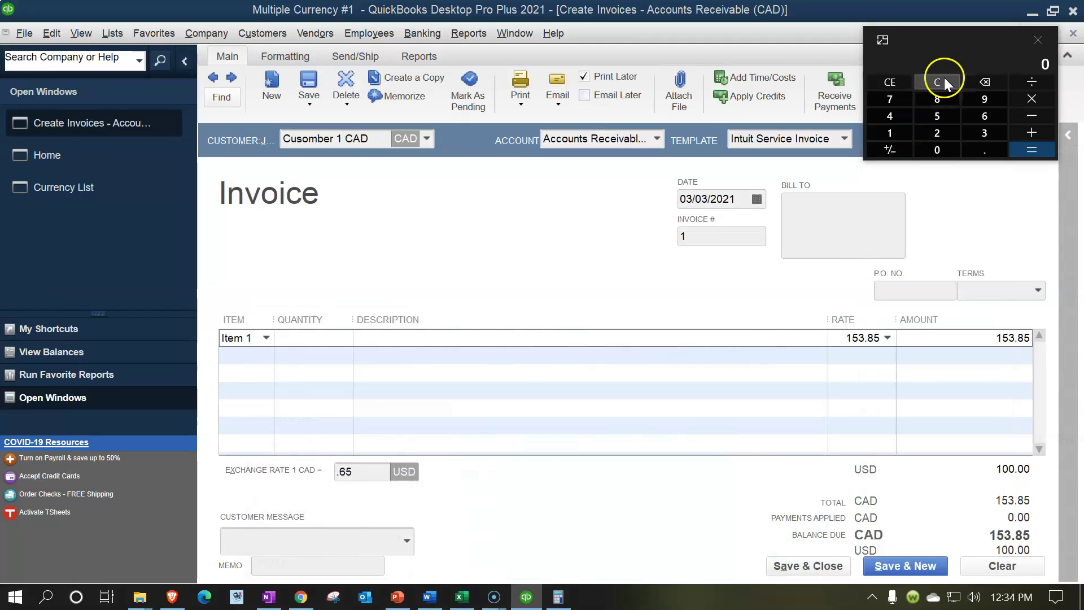
pyautogui.write('420000')
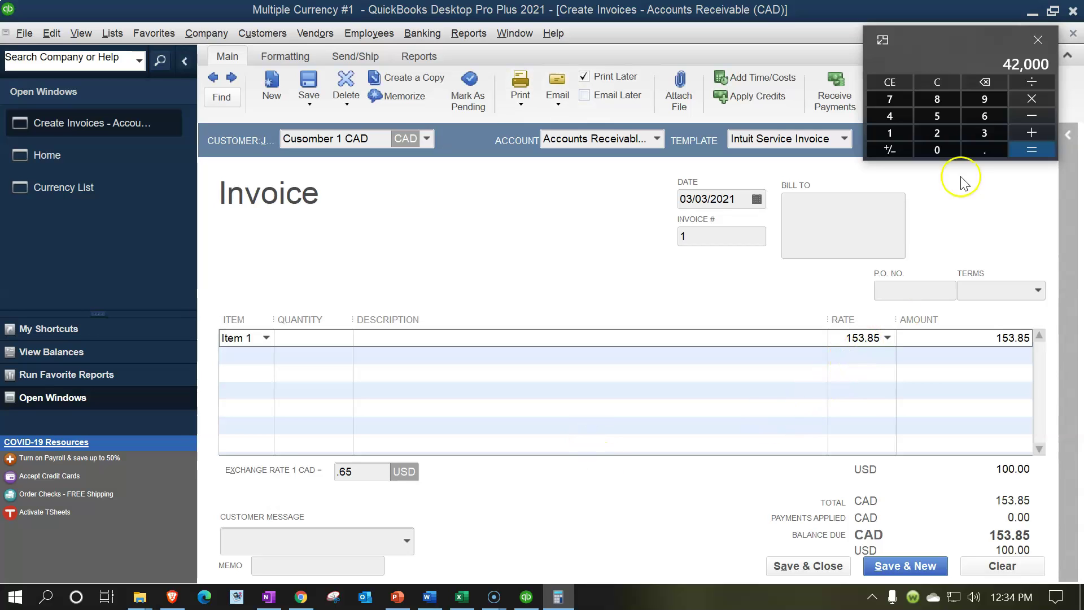
pyautogui.click(1031, 81)
pyautogui.write('153.85')
pyautogui.press('Return')
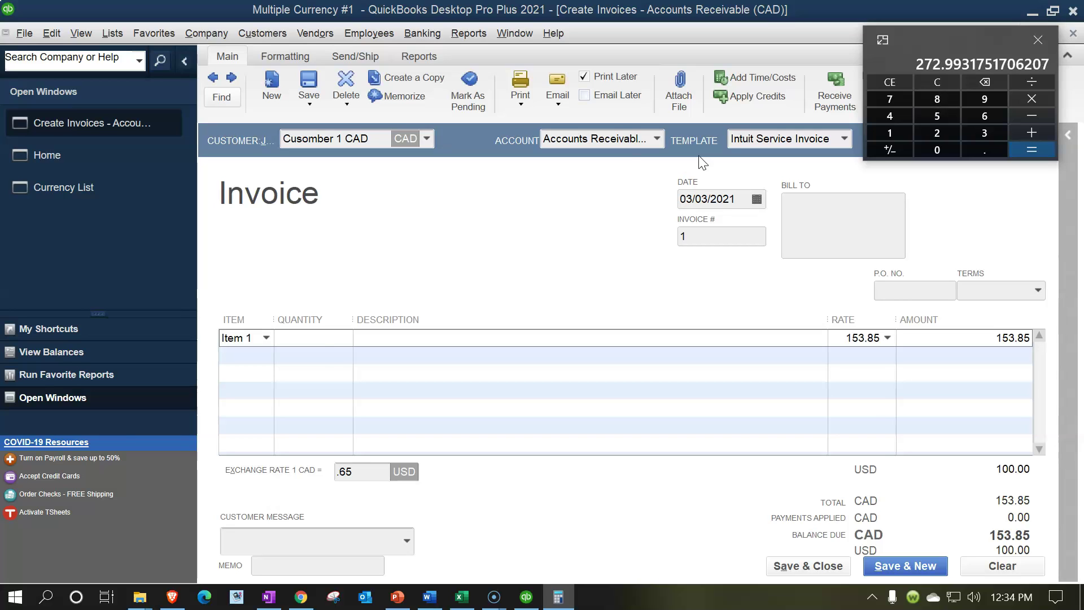
# Set the quantity of Item 1 on the invoice to 272.99317.
pyautogui.click(324, 338)
pyautogui.write('272.99317')
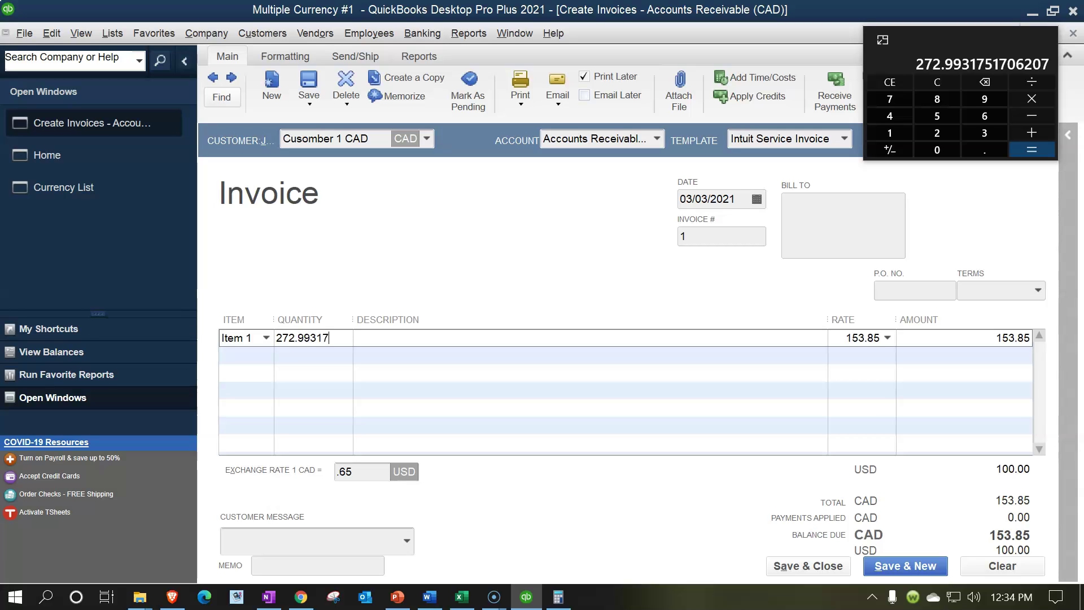
pyautogui.press('Tab')
pyautogui.click(985, 342)
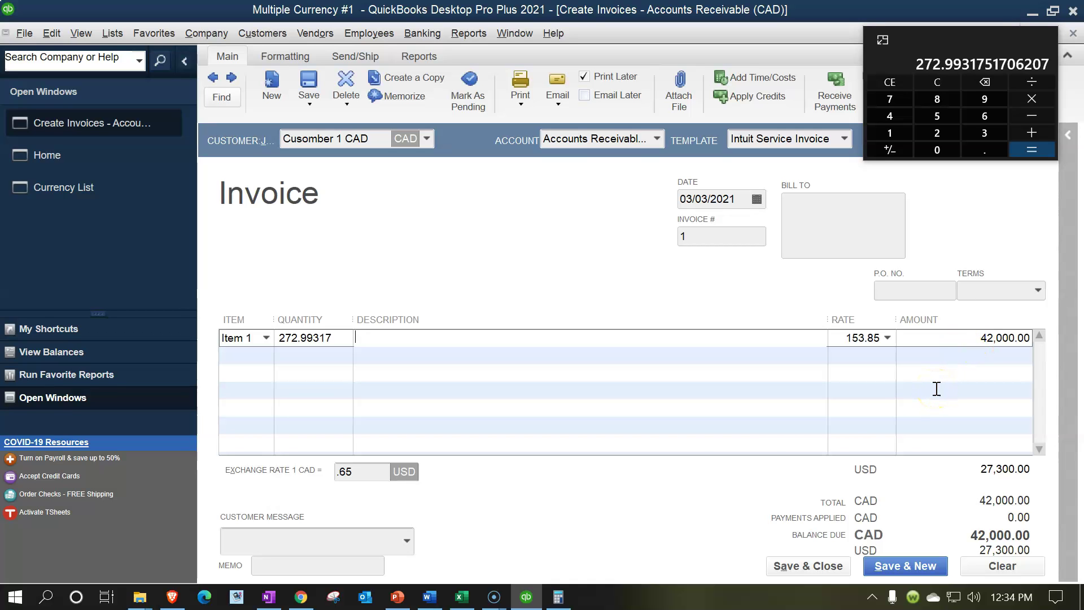
# Compare the invoice line and its CAD and USD totals with the 3/1 journal entry in Excel, moving the calculator away.
pyautogui.click(462, 597)
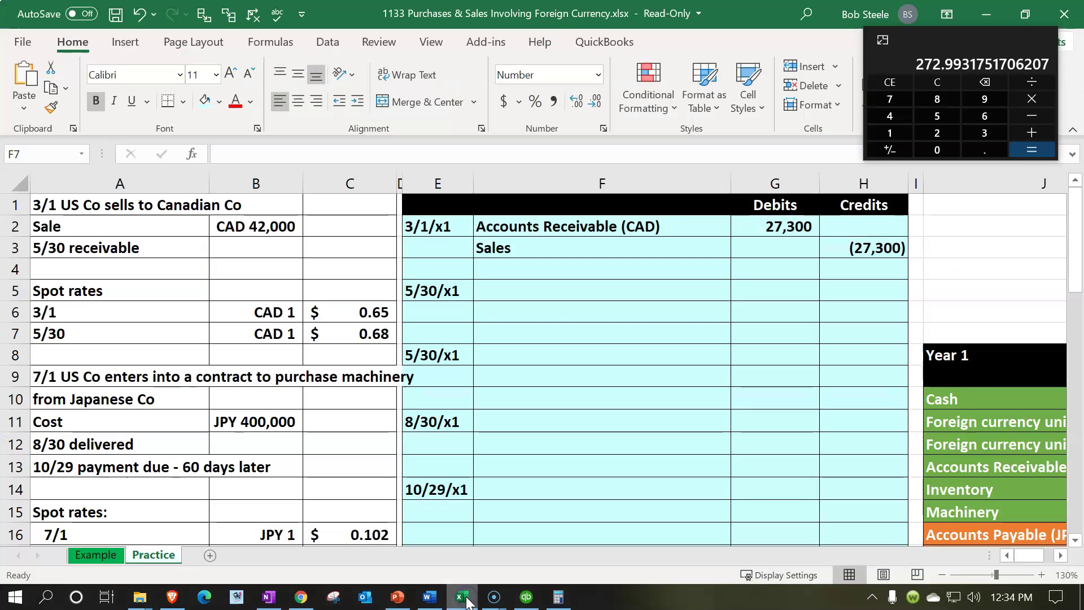
pyautogui.click(526, 597)
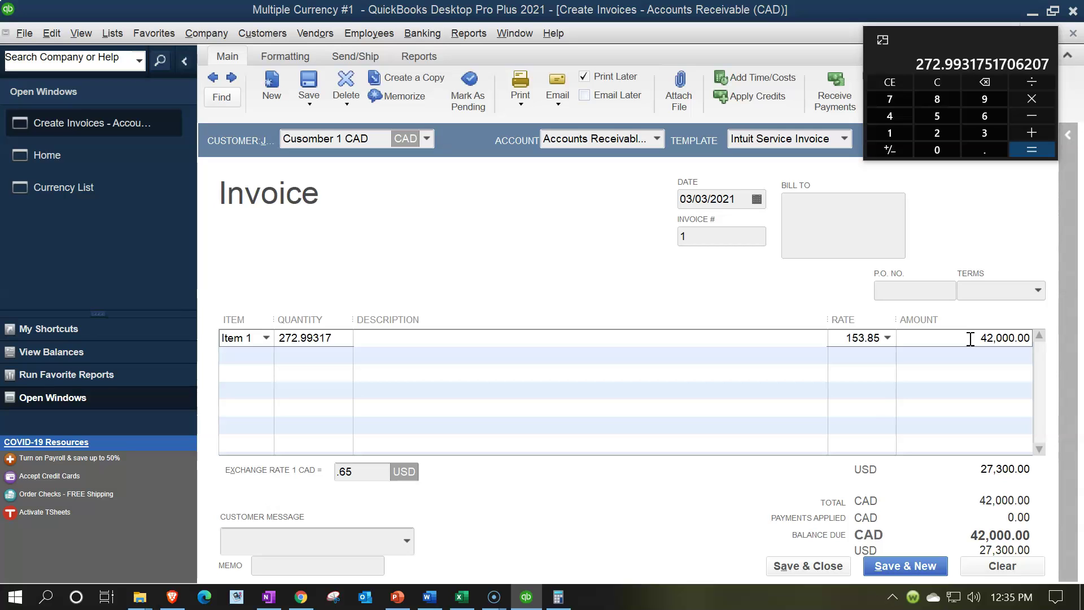
pyautogui.click(271, 367)
pyautogui.click(289, 337)
pyautogui.click(293, 357)
pyautogui.click(290, 352)
pyautogui.moveTo(951, 52); pyautogui.dragTo(877, 0)
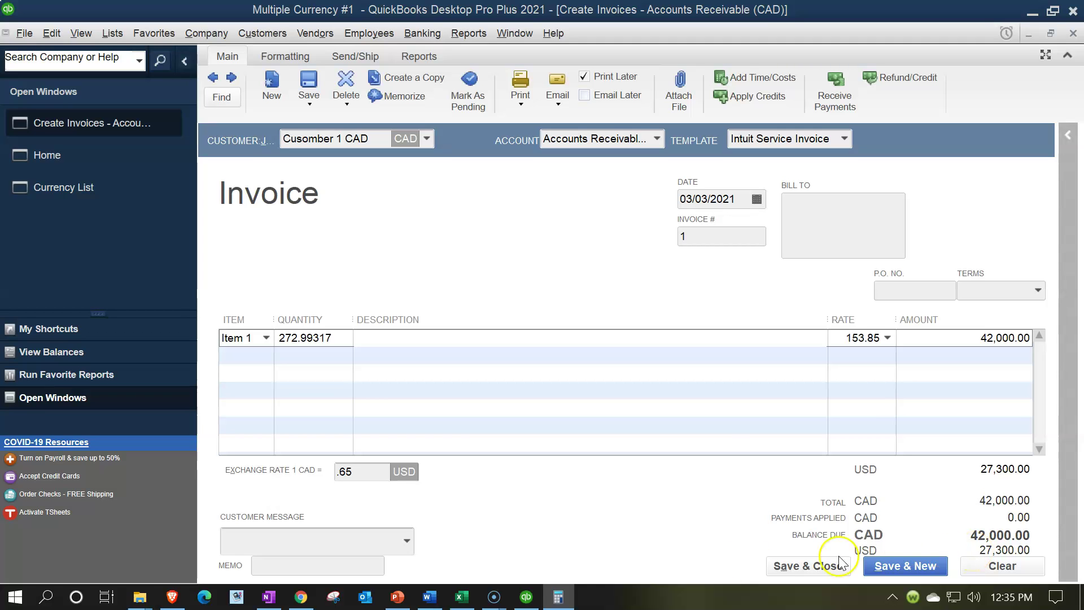
# Recheck the 3/1 entry in Excel, and save and close the invoice in QuickBooks, accepting its future date.
pyautogui.click(462, 597)
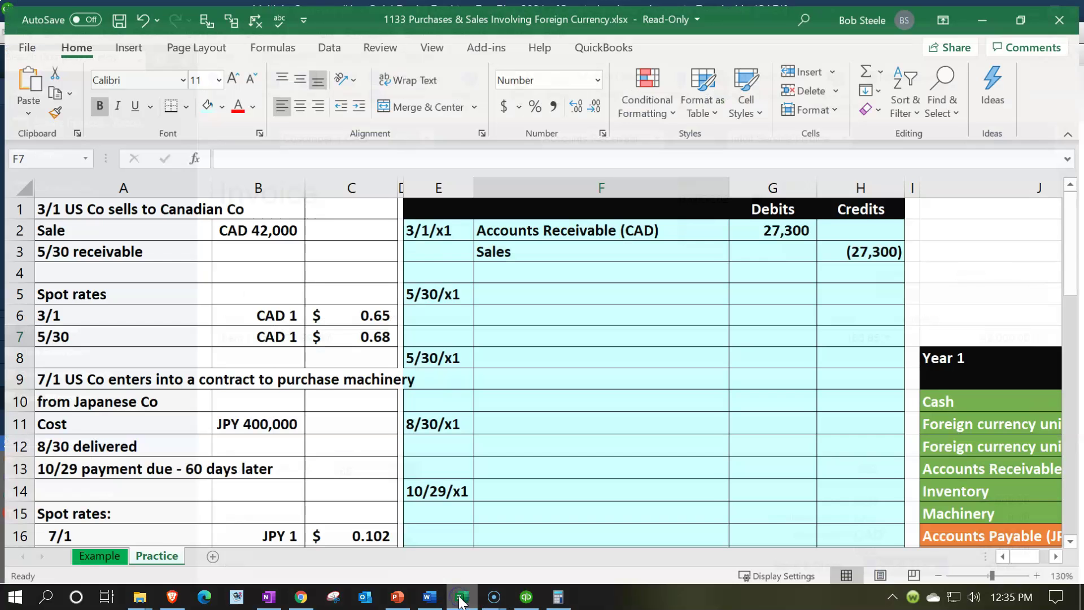
pyautogui.click(527, 597)
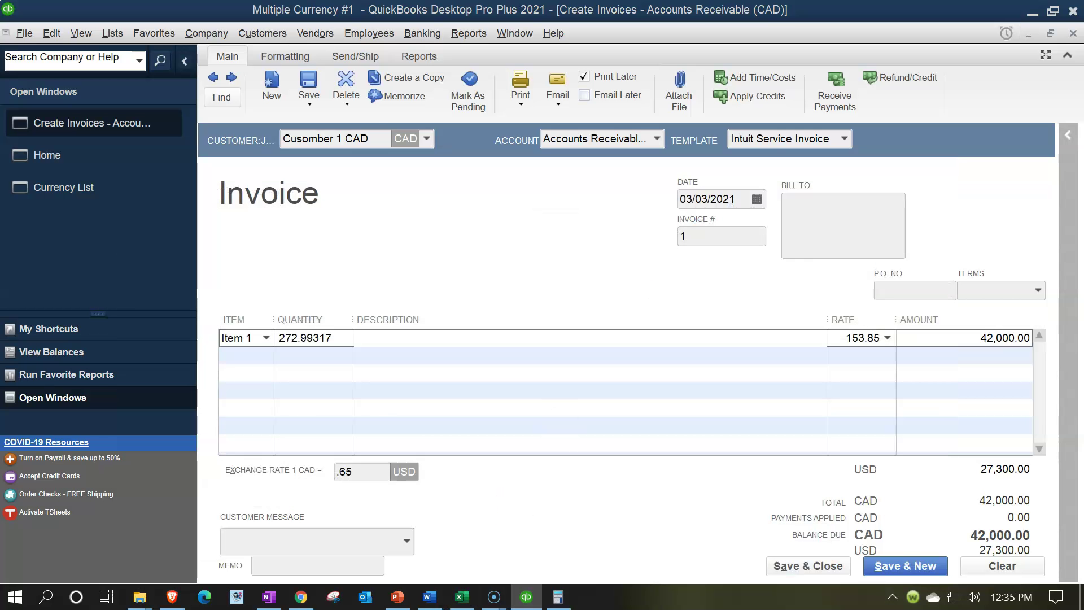
pyautogui.click(302, 201)
pyautogui.click(997, 357)
pyautogui.click(802, 567)
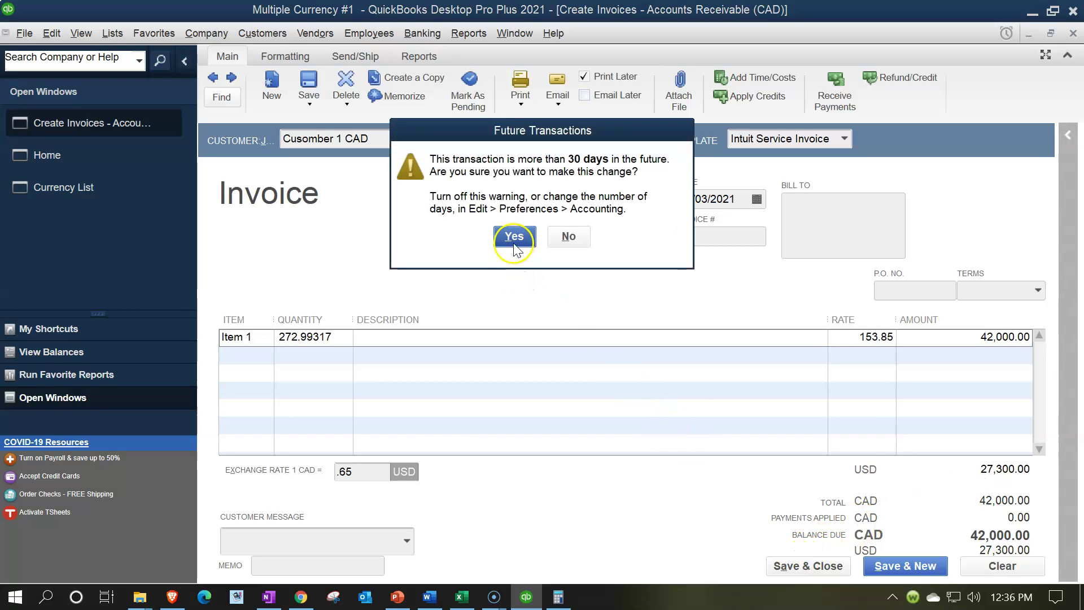
pyautogui.click(514, 237)
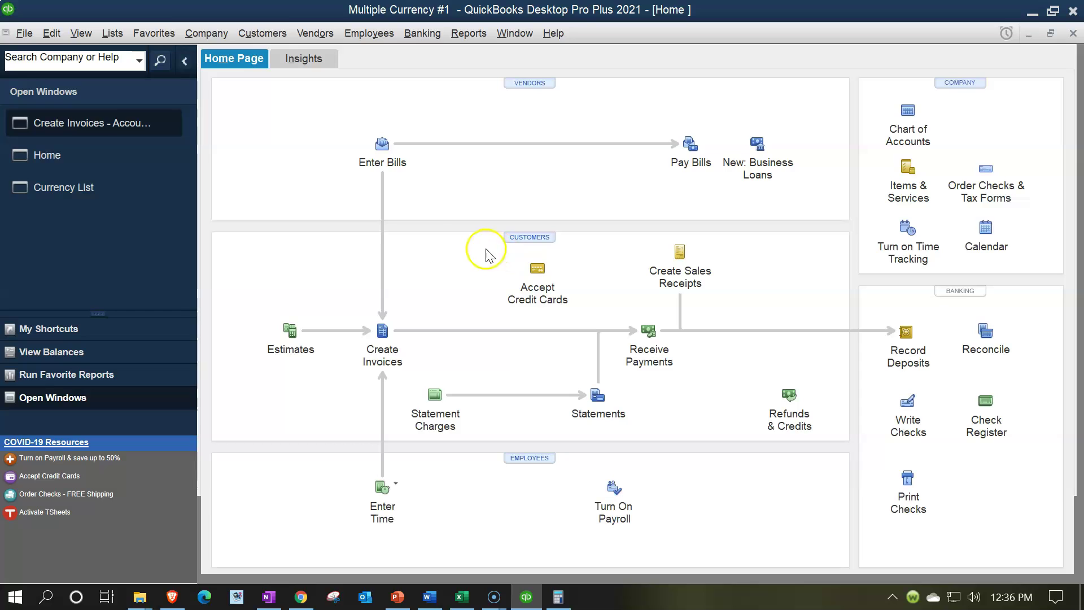
# Open the Balance Sheet Standard report.
pyautogui.click(469, 34)
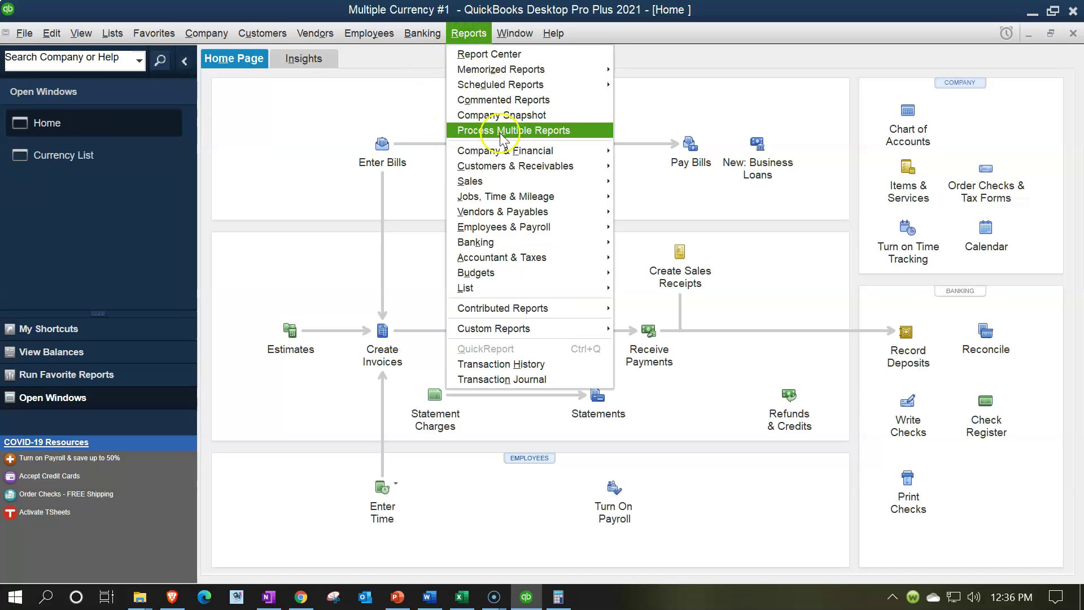
pyautogui.click(565, 157)
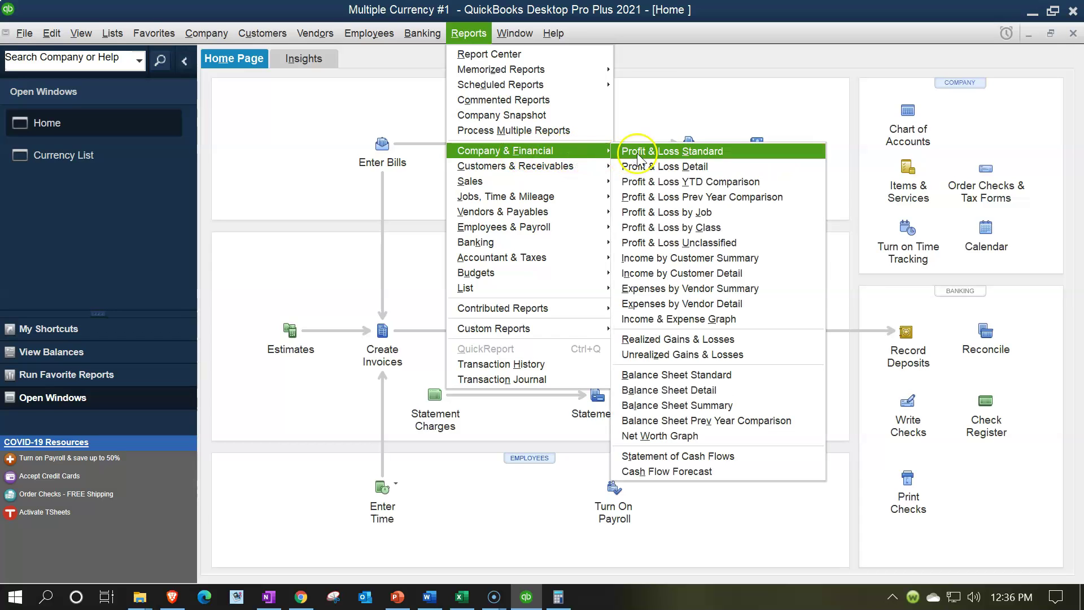
pyautogui.click(688, 375)
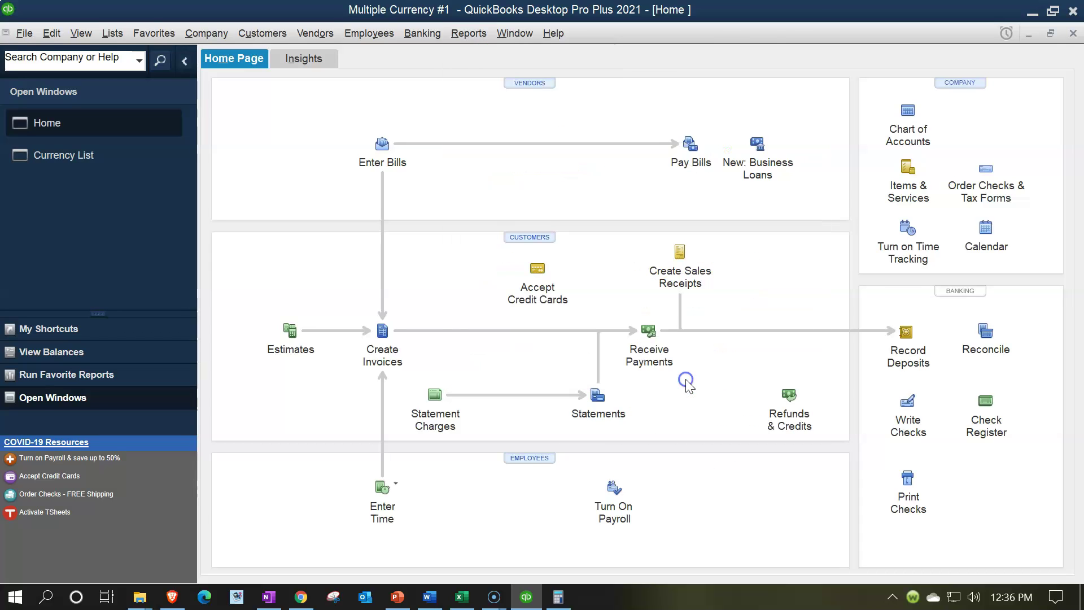
pyautogui.press('Tab')
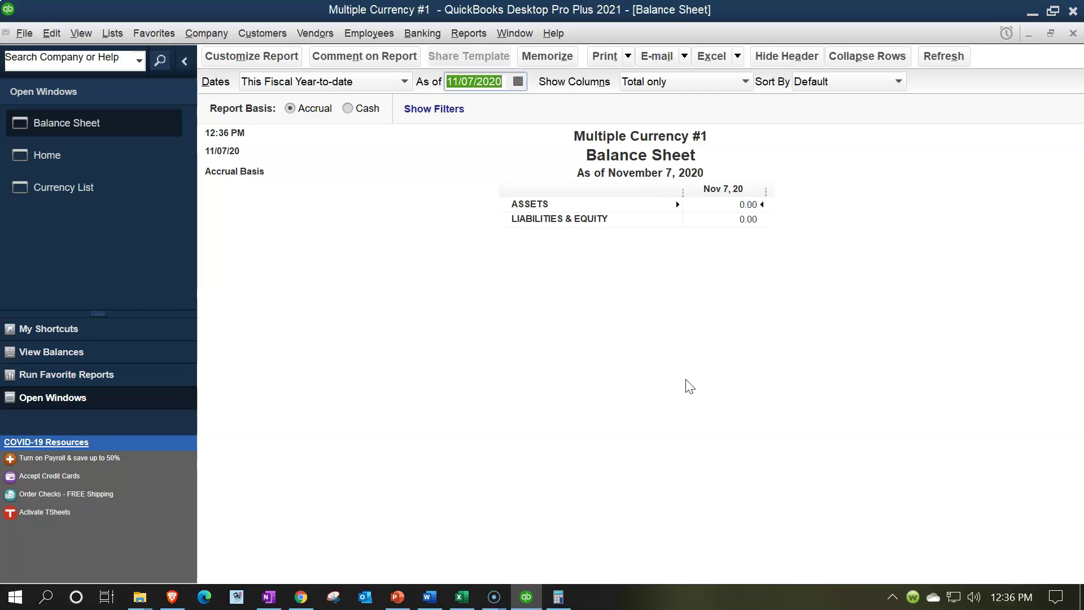
# Customize the Balance Sheet report's date range to run from 01/01/2021 to 12/31/2021.
pyautogui.click(280, 59)
pyautogui.press('Tab')
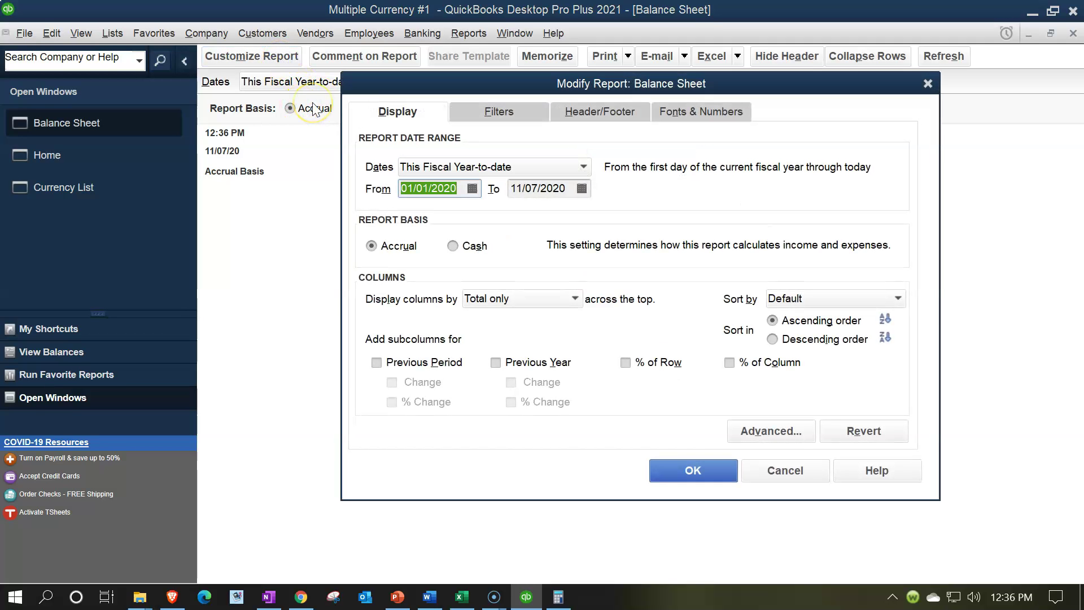
pyautogui.write('01/01/21')
pyautogui.press('Tab')
pyautogui.write('12/31/21')
pyautogui.press('Tab')
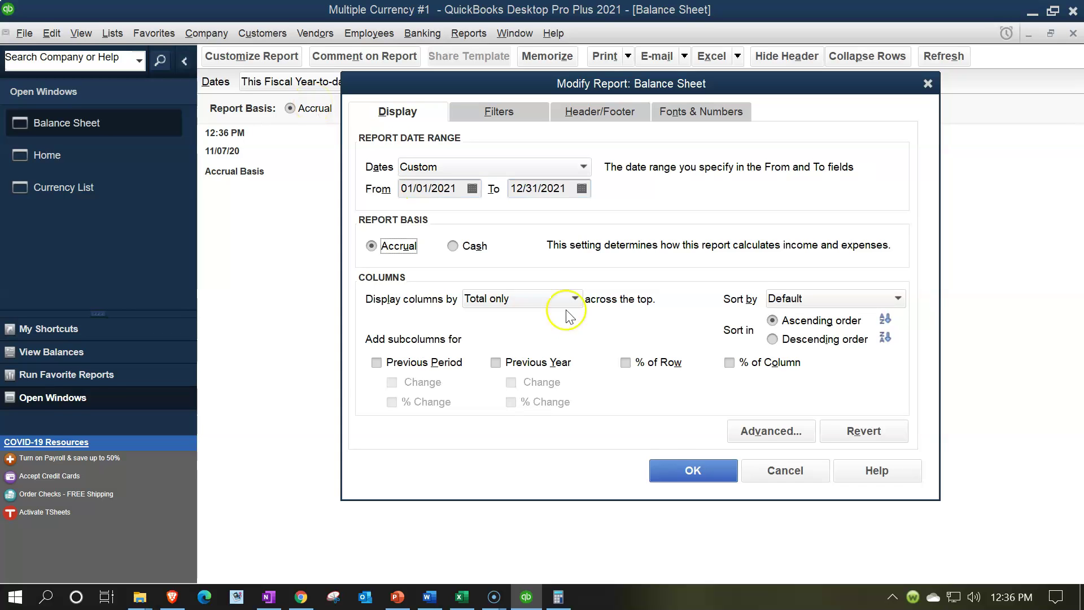
pyautogui.click(676, 466)
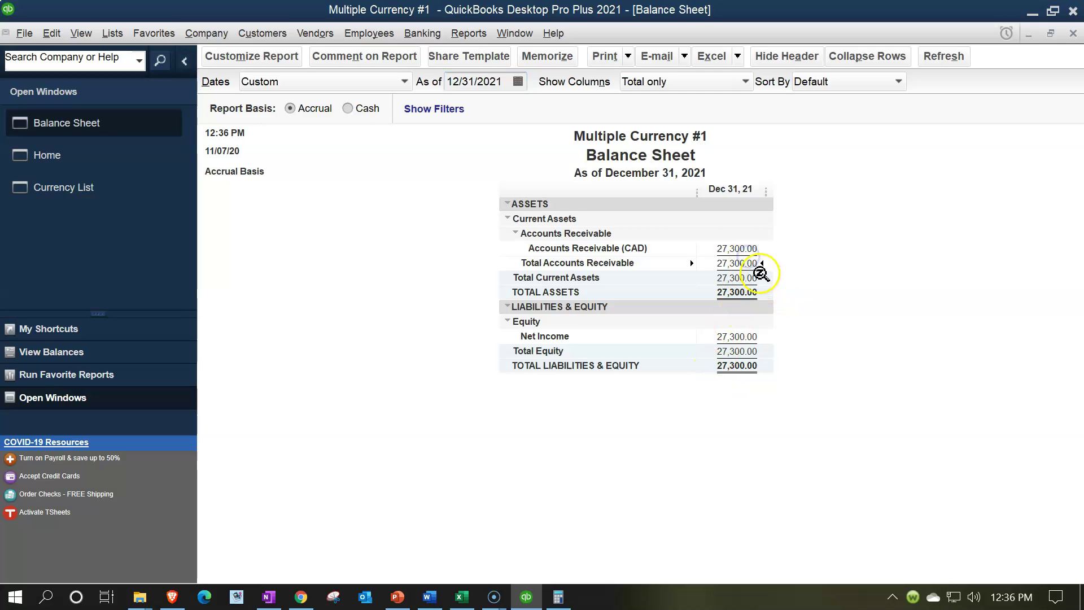
# Drill down from Accounts Receivable (CAD) on the balance sheet to the source invoice, and close both drill-down windows.
pyautogui.doubleClick(738, 248)
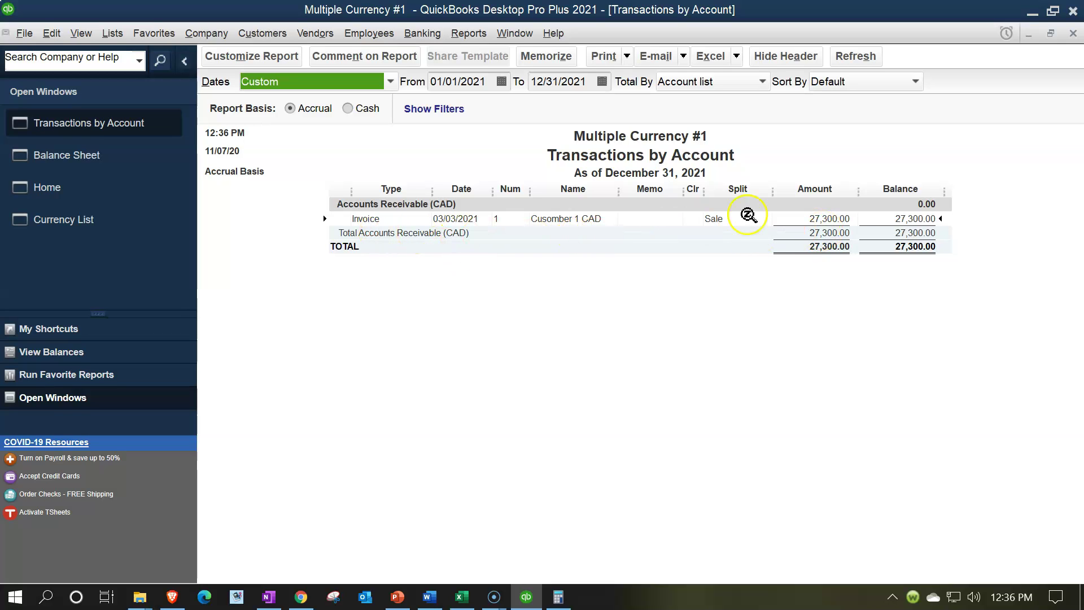
pyautogui.doubleClick(820, 219)
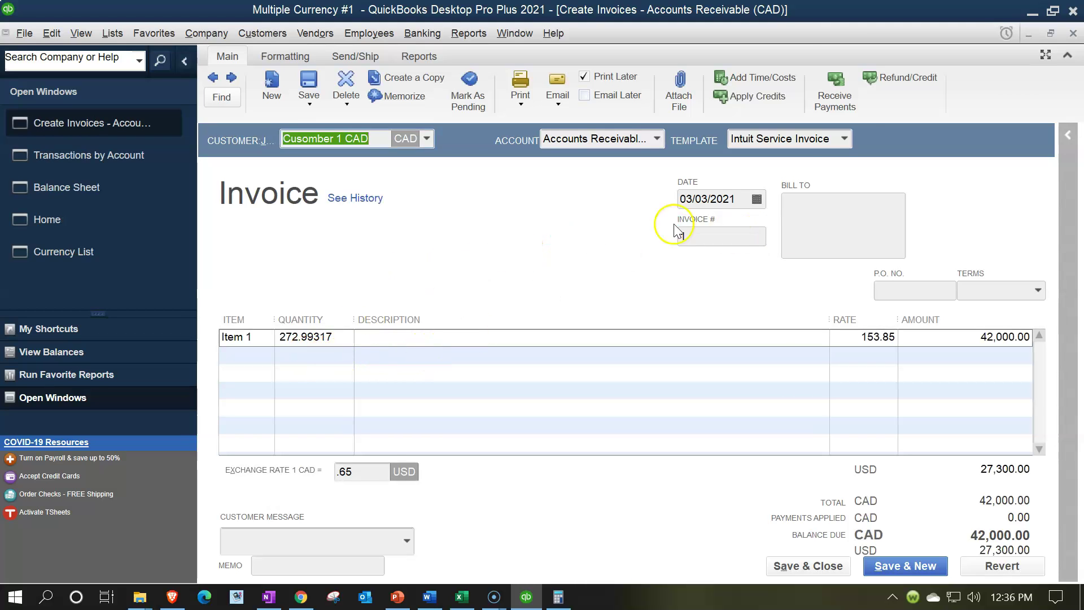
pyautogui.click(1072, 34)
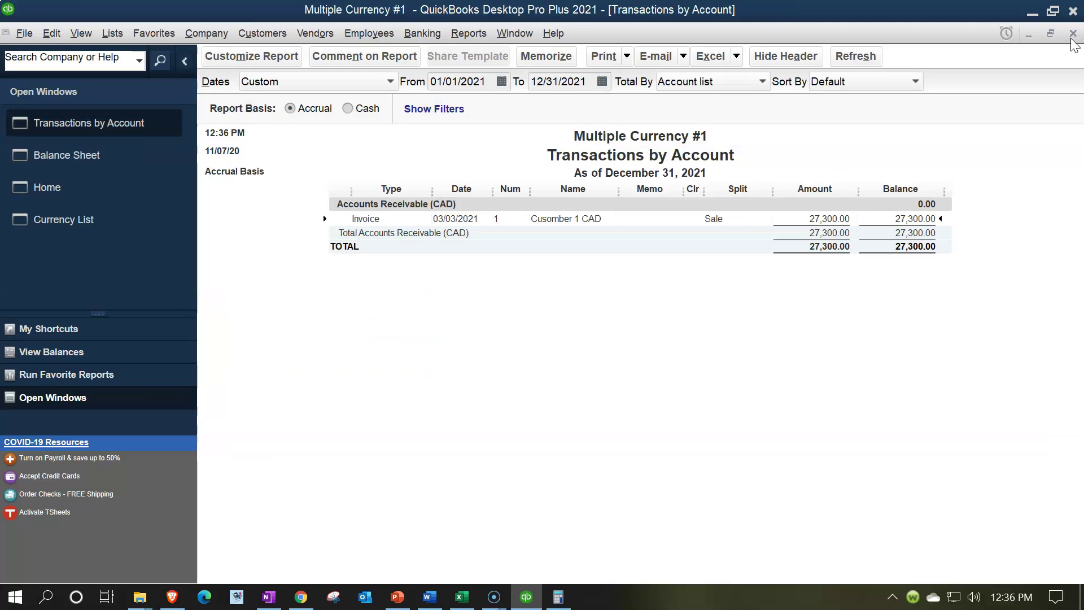
pyautogui.click(1072, 33)
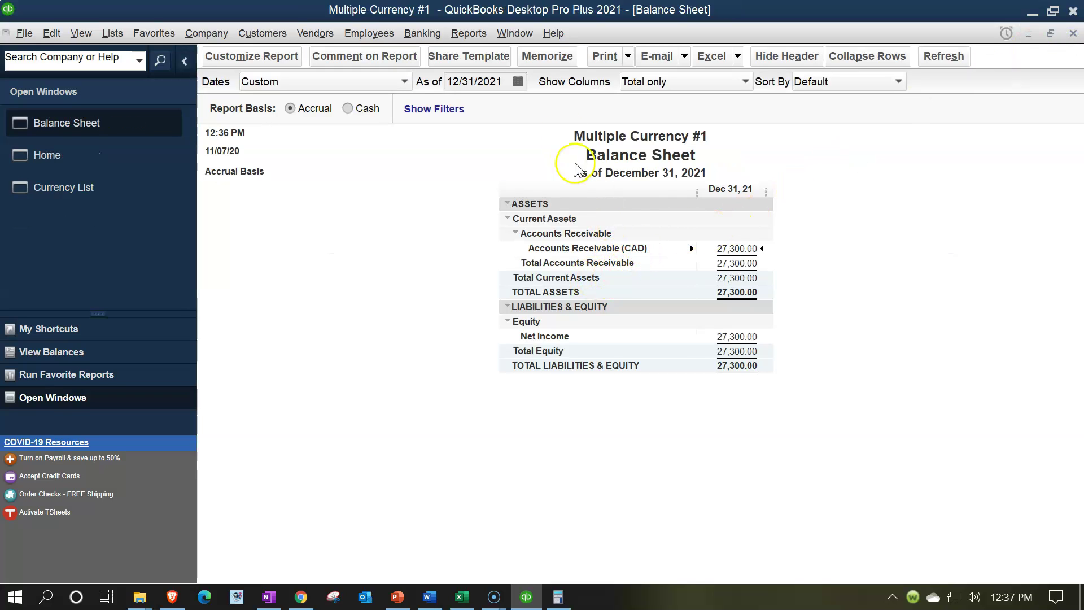
# Open the Customer Balance Detail report and examine the Canadian dollar customer's invoice balance.
pyautogui.click(467, 34)
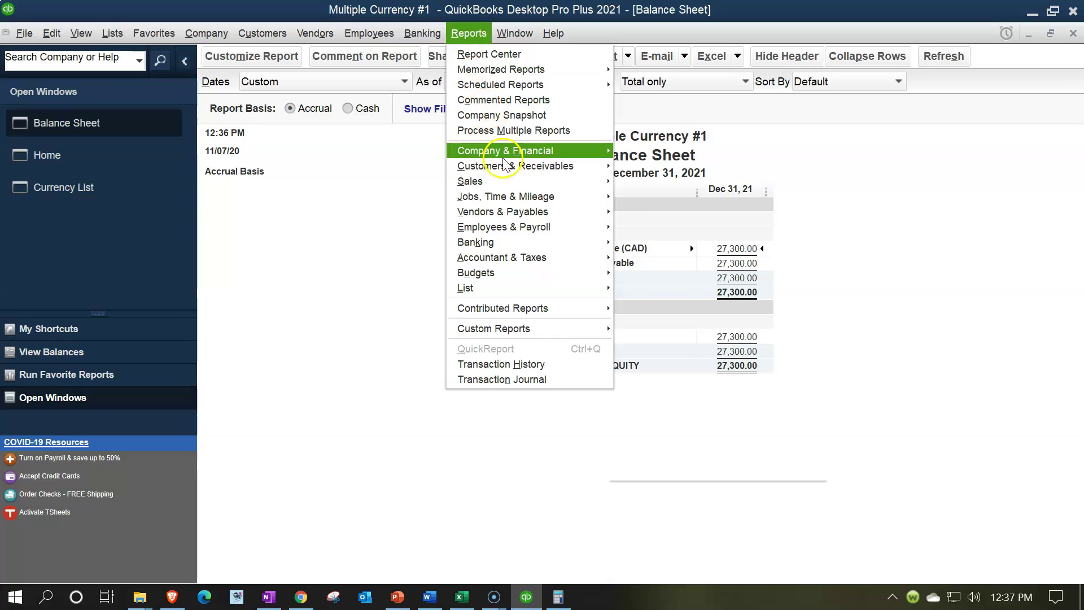
pyautogui.moveTo(507, 171)
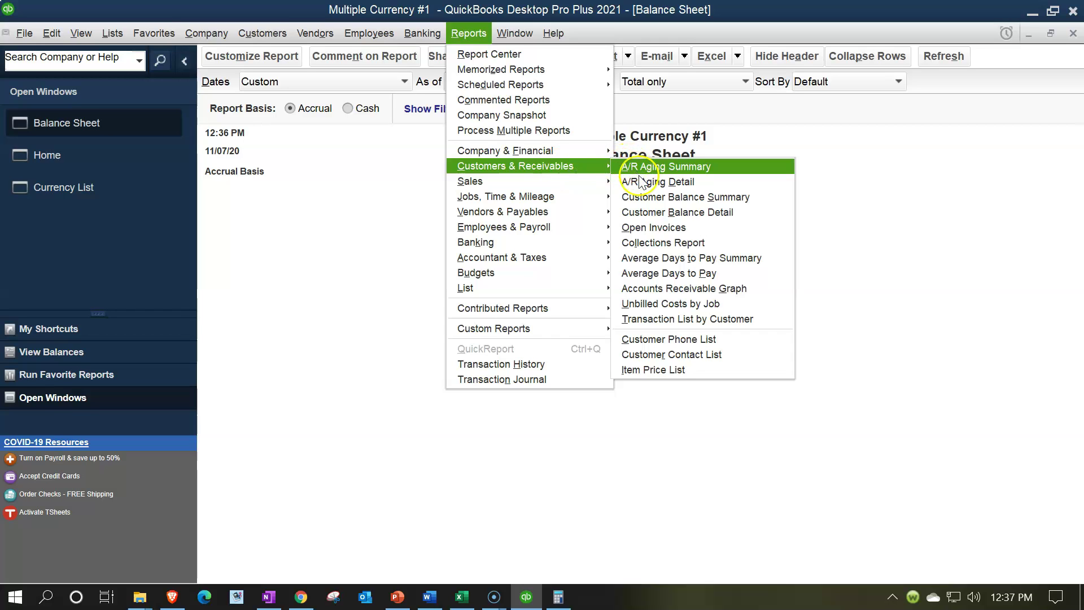
pyautogui.click(716, 213)
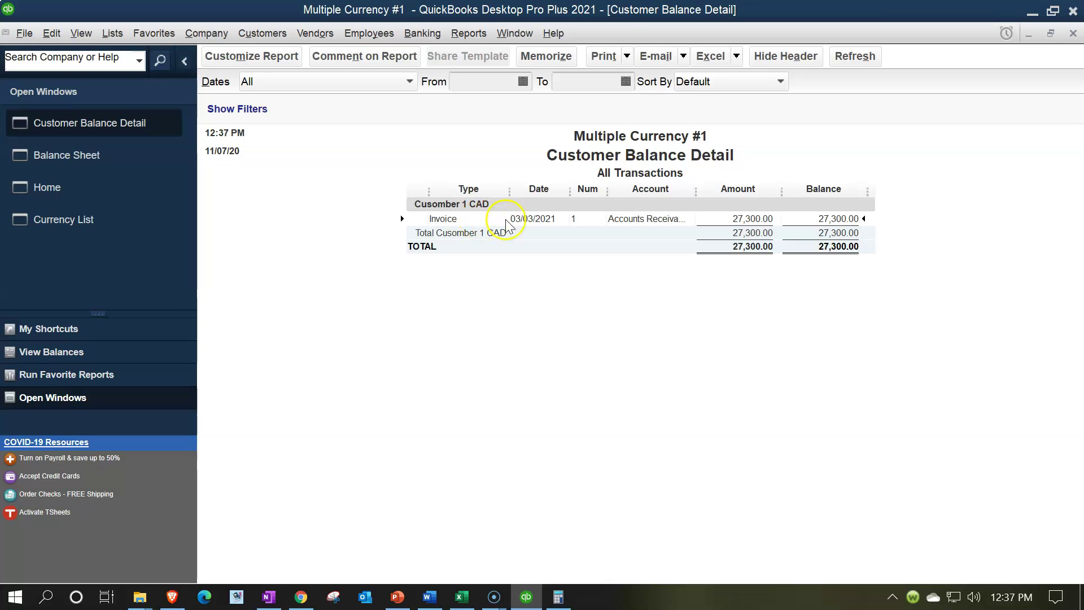
pyautogui.click(519, 240)
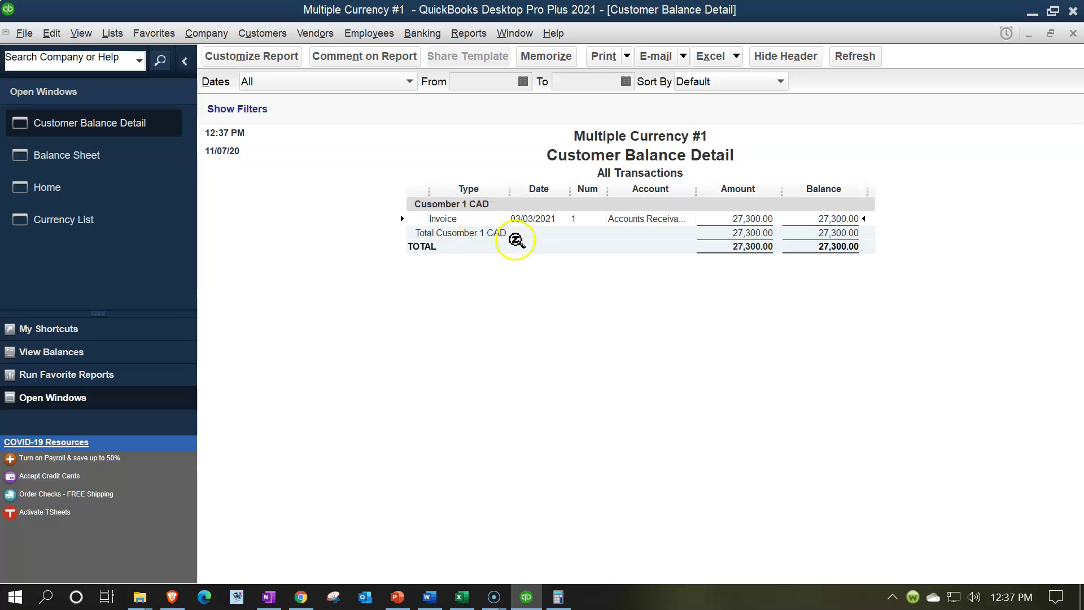
# Open the Profit & Loss Standard report and set its date range from 01/01/2021 to 12/31/2021.
pyautogui.click(467, 35)
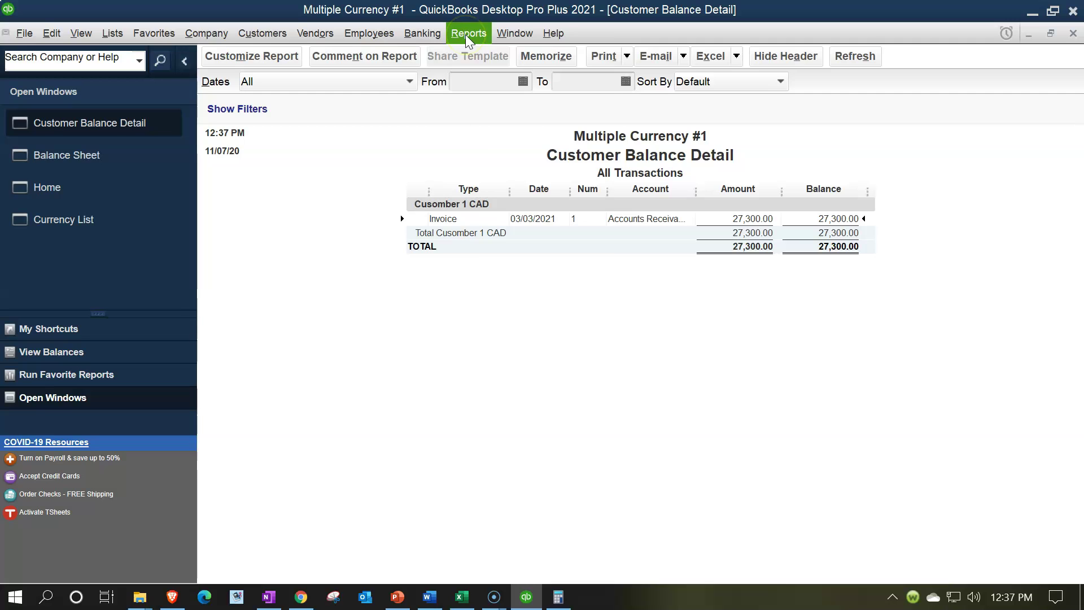
pyautogui.click(522, 154)
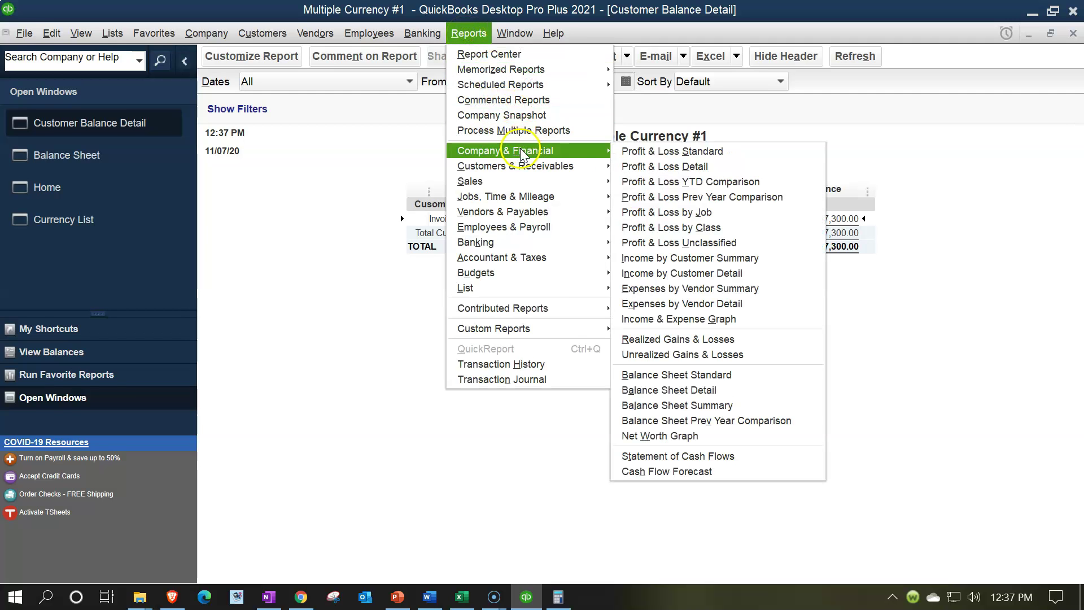
pyautogui.click(650, 151)
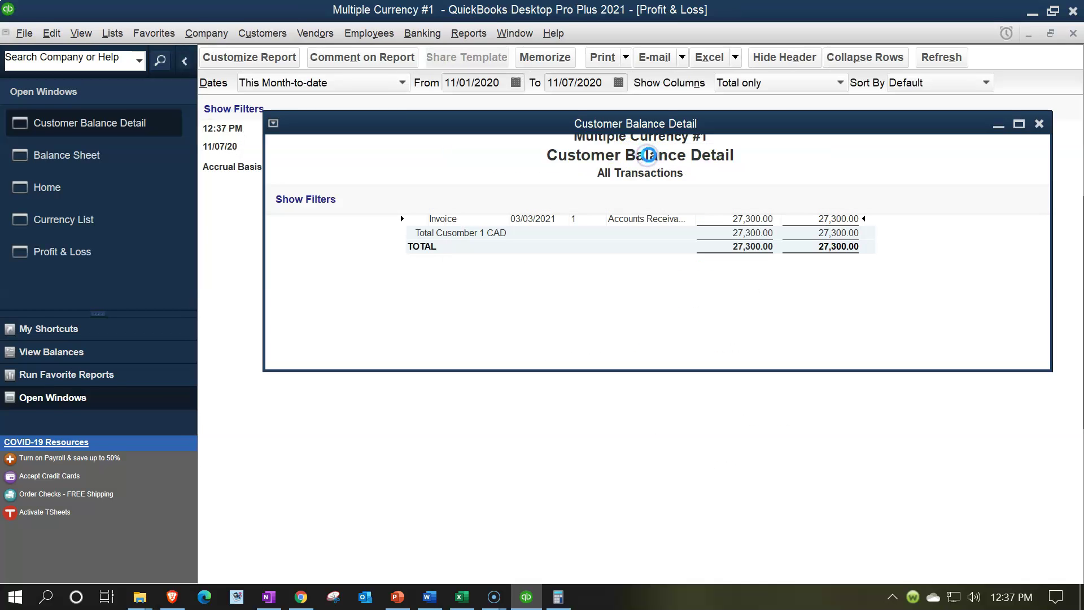
pyautogui.press('Tab')
pyautogui.write('01/01/2021')
pyautogui.press('Tab')
pyautogui.write('1231')
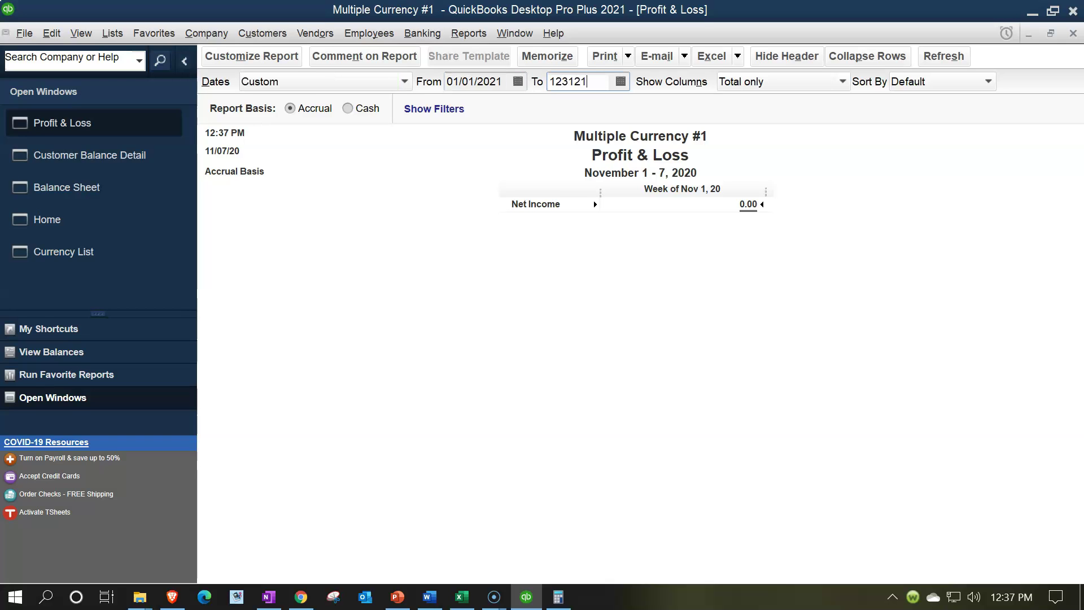
pyautogui.press('Tab')
pyautogui.click(732, 221)
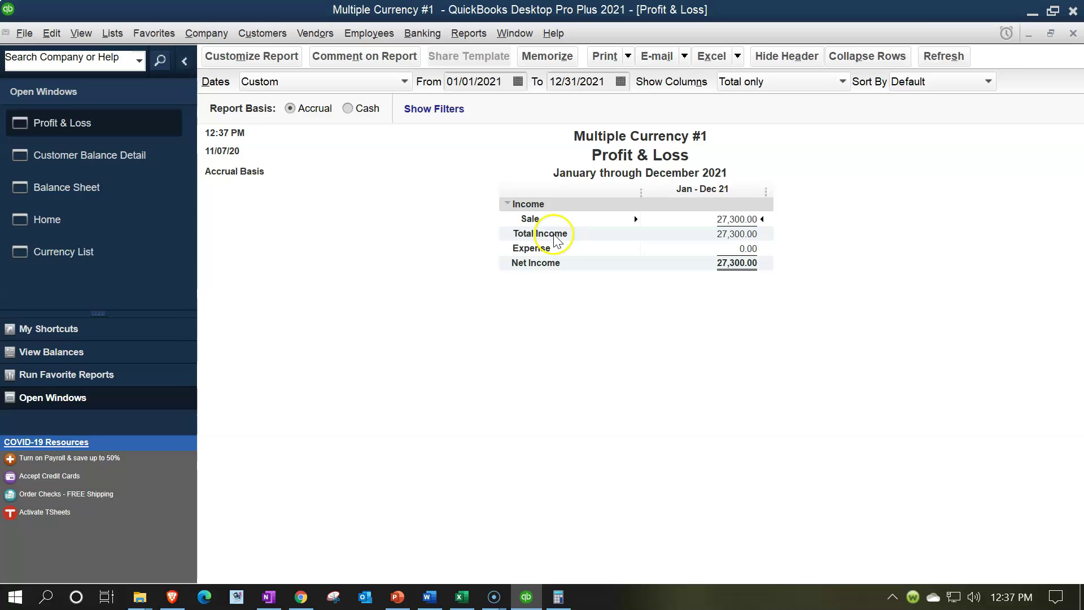
# Switch to Excel and examine the Year 1 trial balance, including receivables, sales, and the beginning cash and retained earnings balances.
pyautogui.click(475, 590)
pyautogui.click(738, 332)
pyautogui.press('Right')
pyautogui.press('Right')
pyautogui.press('Right')
pyautogui.press('Right')
pyautogui.press('Right')
pyautogui.press('Right')
pyautogui.press('Right')
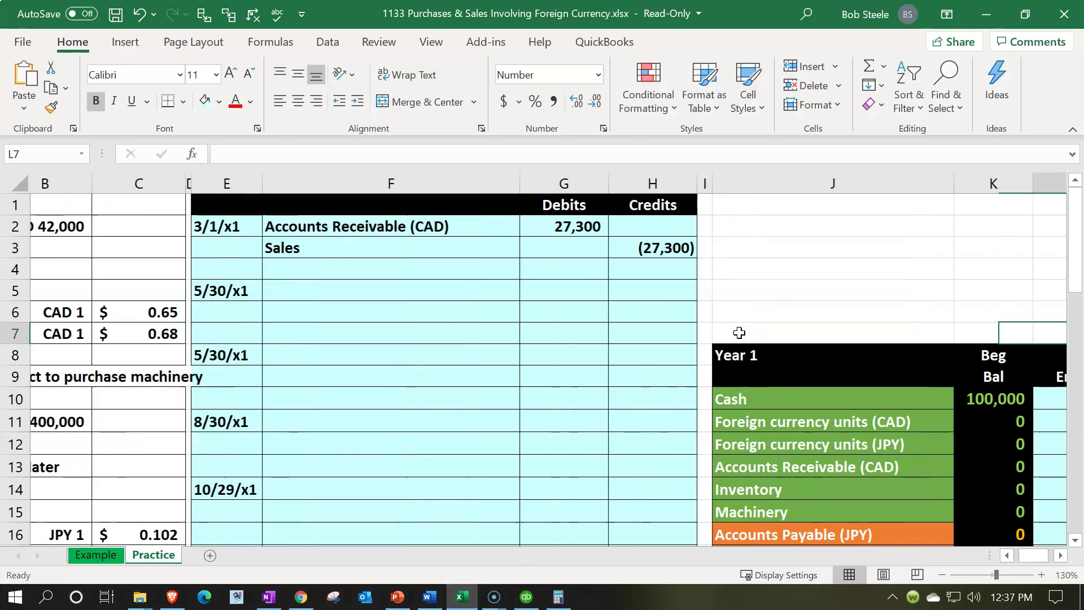
pyautogui.press('Down')
pyautogui.press('Down')
pyautogui.press('Down')
pyautogui.press('Left')
pyautogui.press('Left')
pyautogui.press('Left')
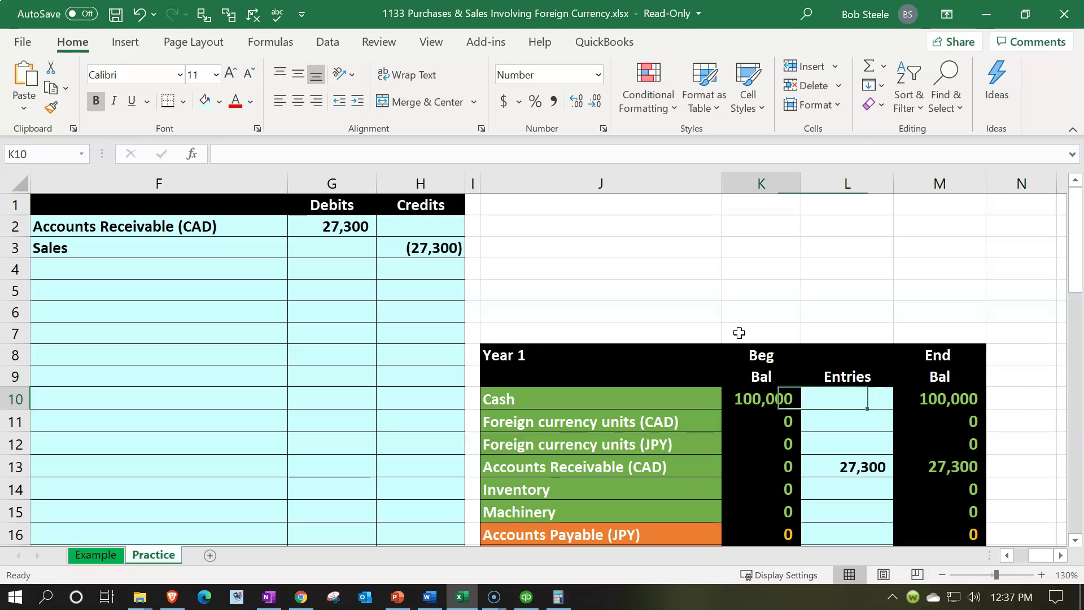
pyautogui.scroll(-2, 739, 334)
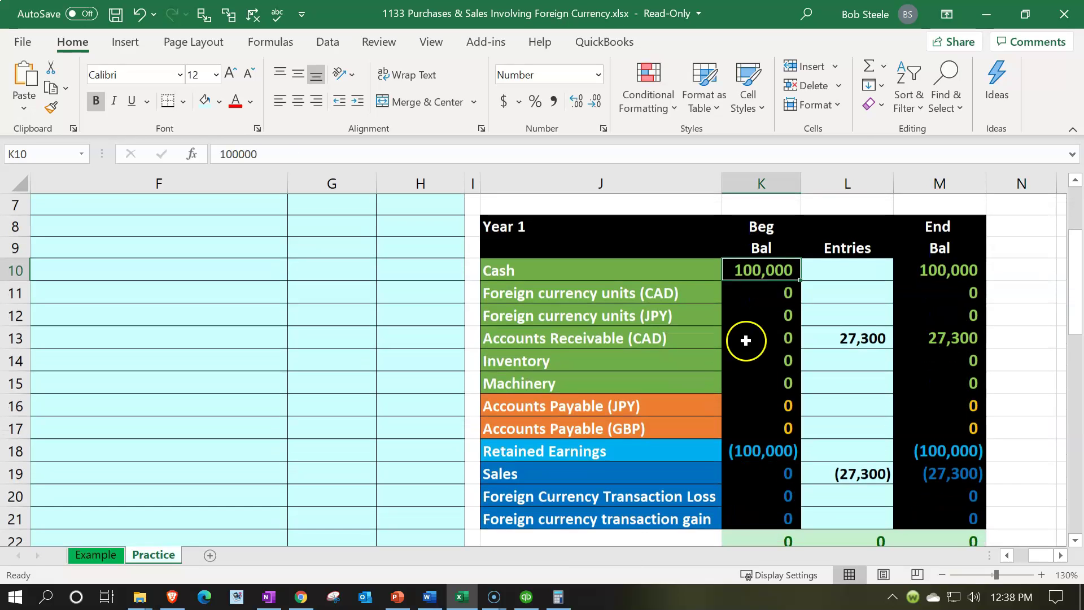
pyautogui.click(750, 449)
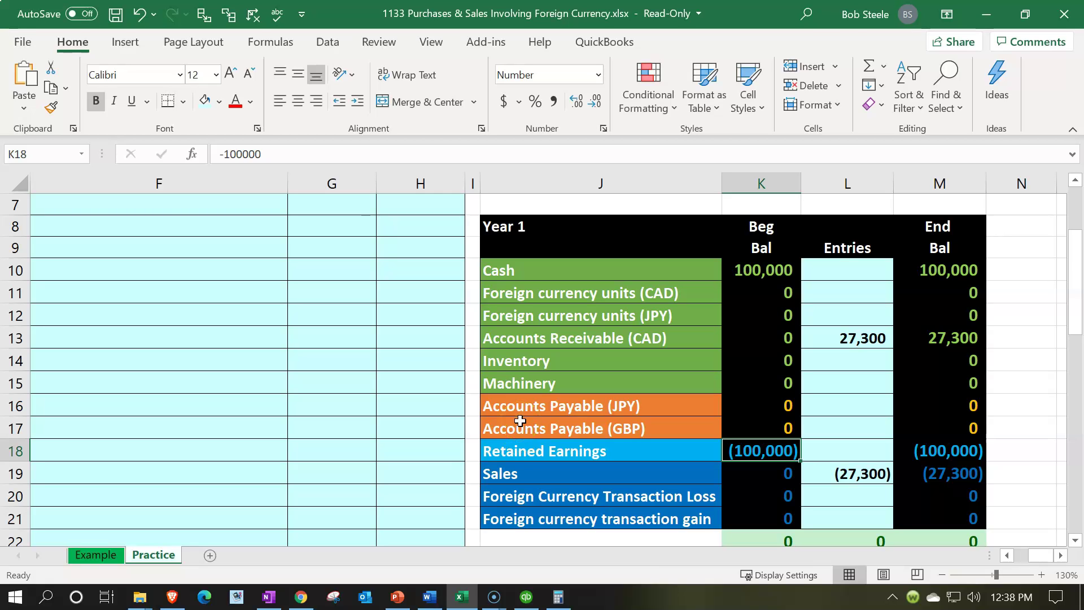
# Return to QuickBooks and open the Checking (USD) register from the Chart of Accounts.
pyautogui.click(526, 598)
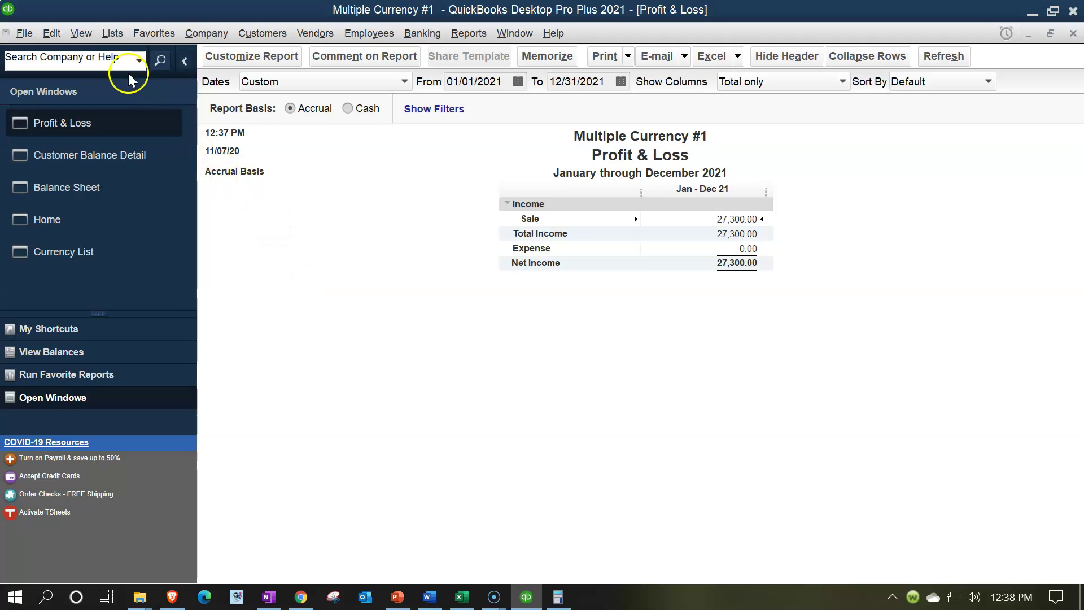
pyautogui.click(113, 35)
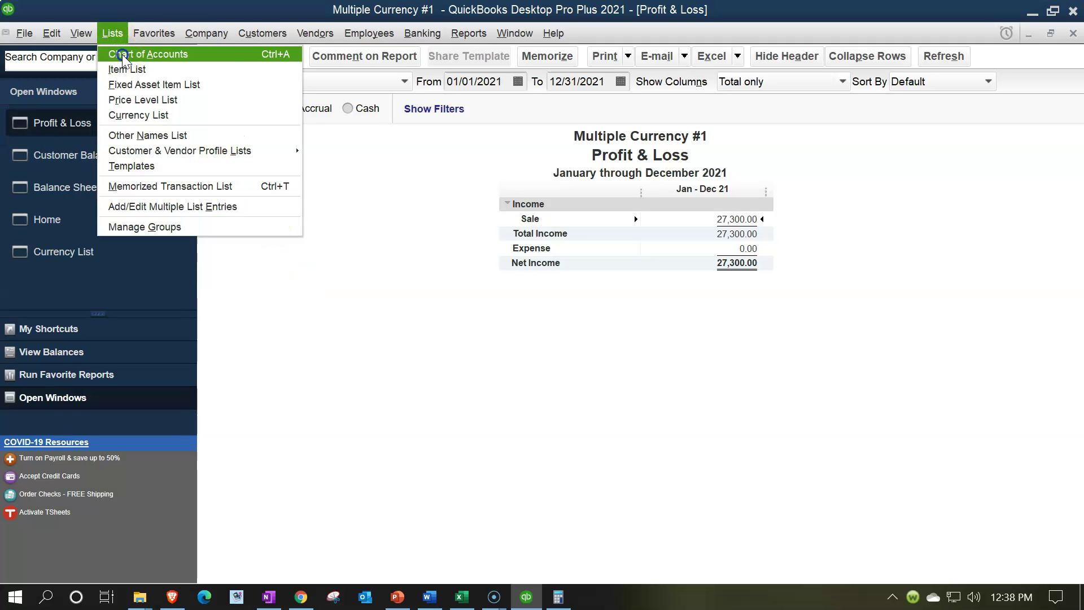
pyautogui.click(123, 55)
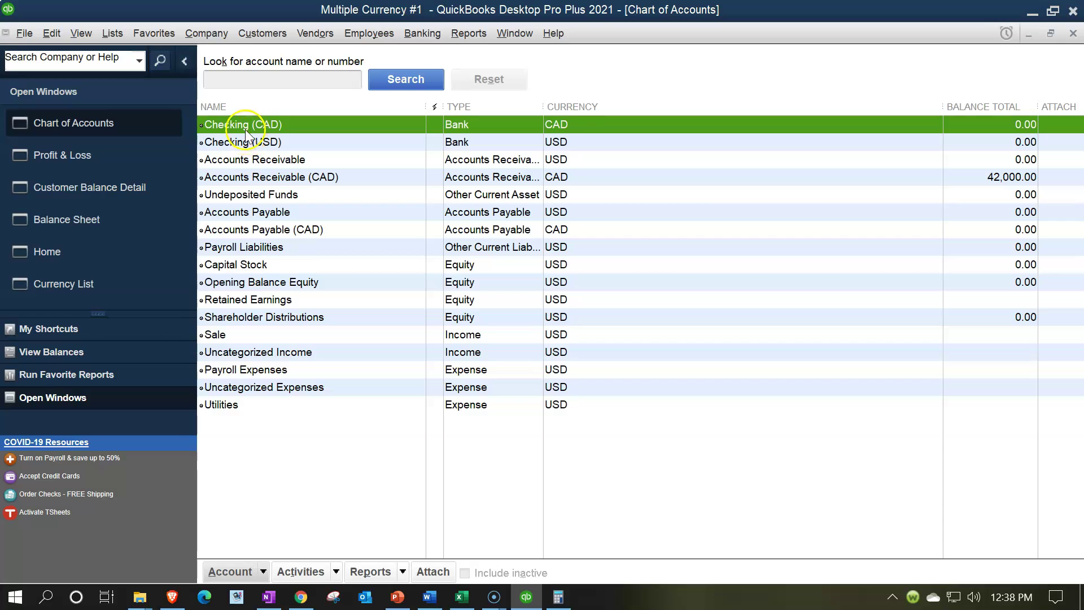
pyautogui.click(266, 141)
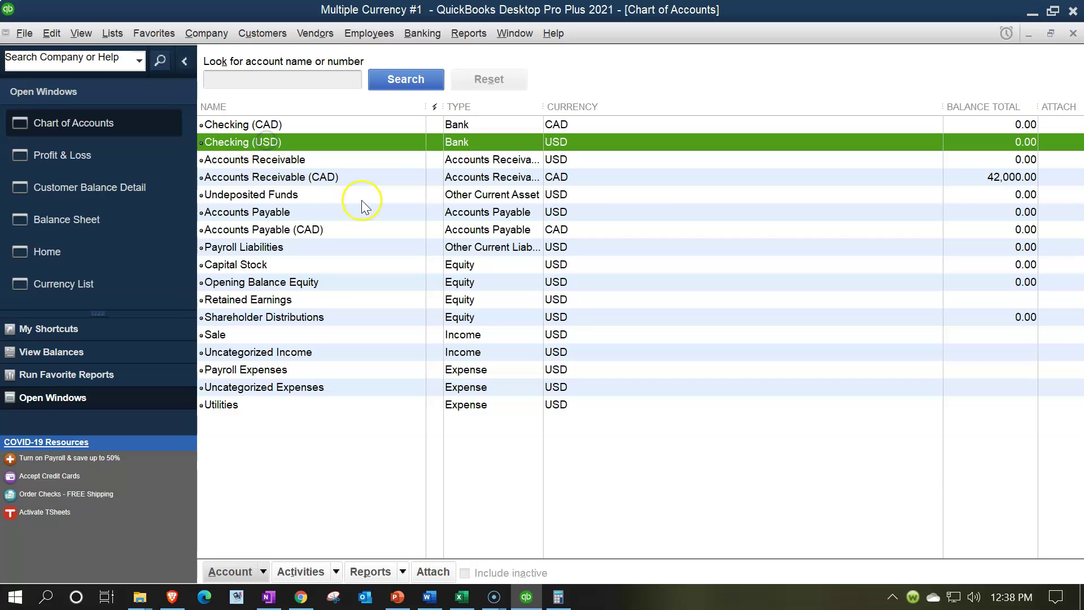
pyautogui.doubleClick(371, 143)
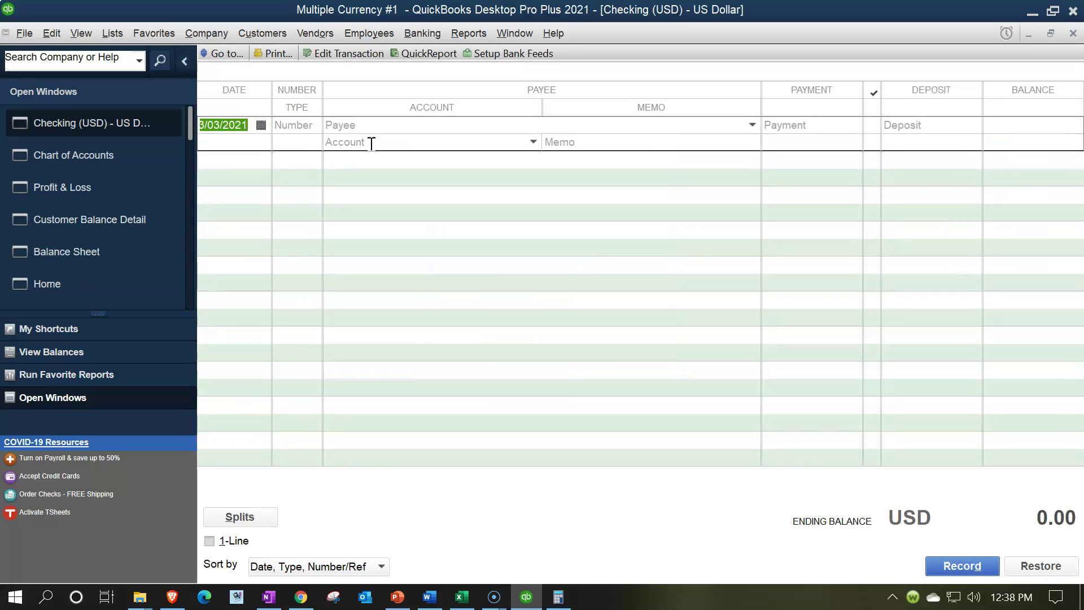
# Start a Checking (USD) register entry dated 01/01/2021 with Dep as its number.
pyautogui.write('01')
pyautogui.press('Tab')
pyautogui.write('SDe')
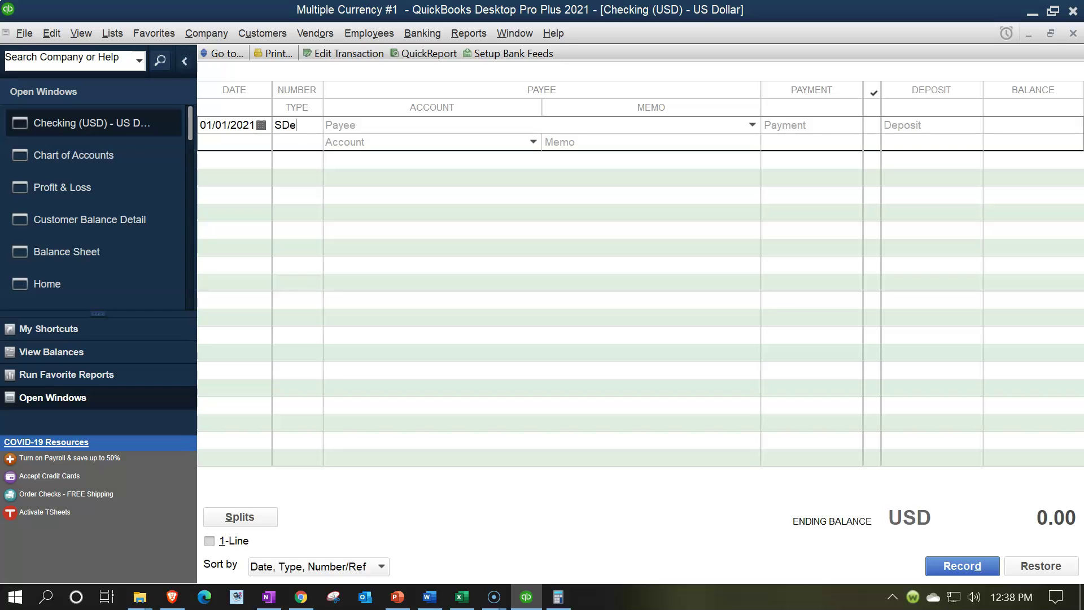
pyautogui.press('Tab')
pyautogui.press('Tab')
pyautogui.press('Tab')
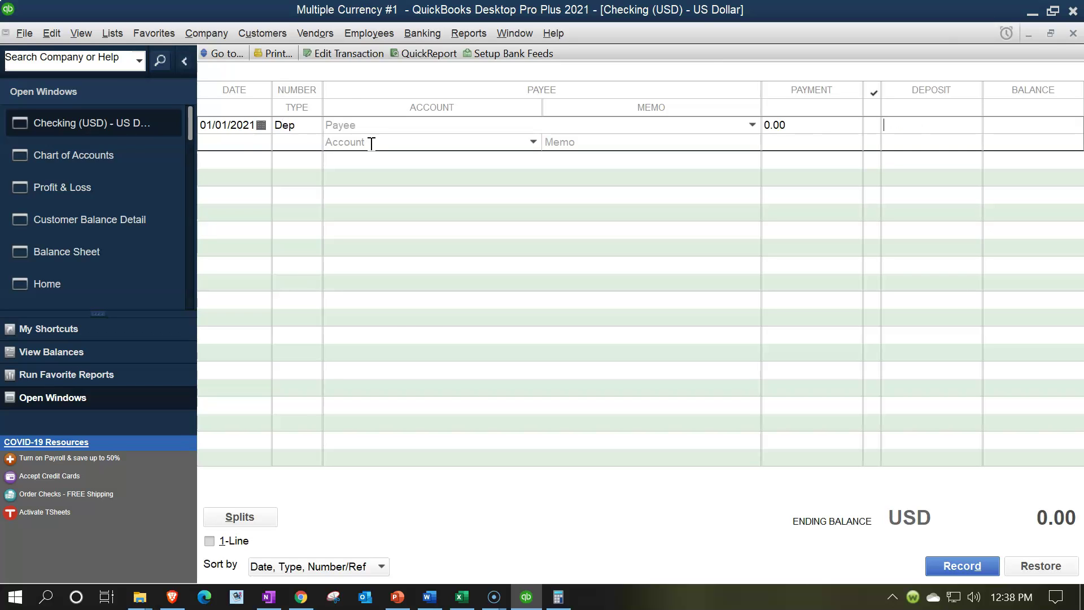
# Check the beginning cash balance in Excel, and enter a deposit of 100,000 with Retained Earnings as the account.
pyautogui.click(466, 597)
pyautogui.click(466, 597)
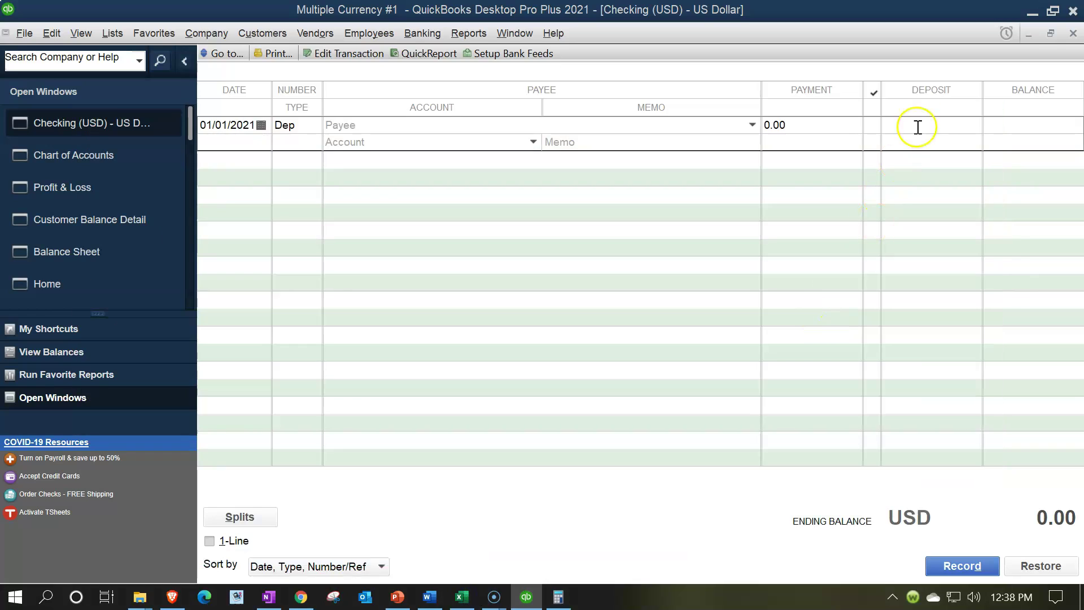
pyautogui.write('100,00')
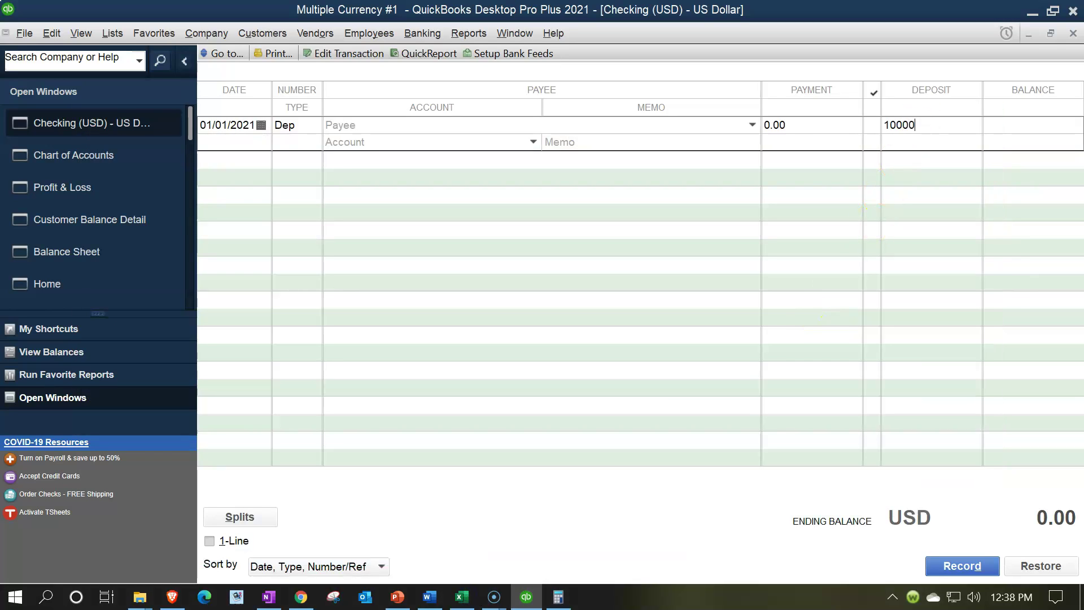
pyautogui.write('0')
pyautogui.press('Tab')
pyautogui.write('Re')
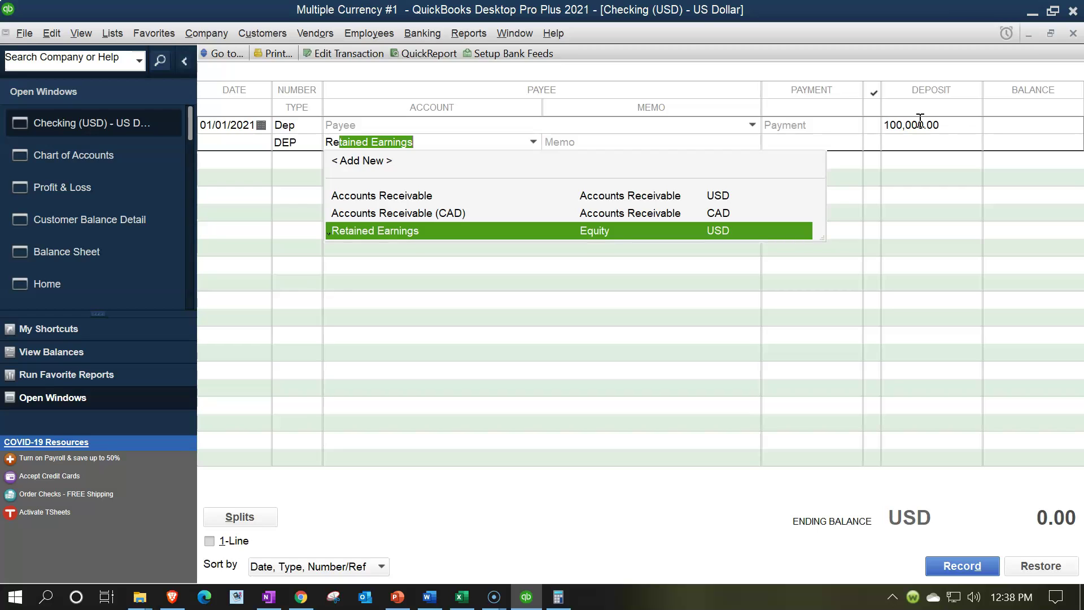
pyautogui.press('Tab')
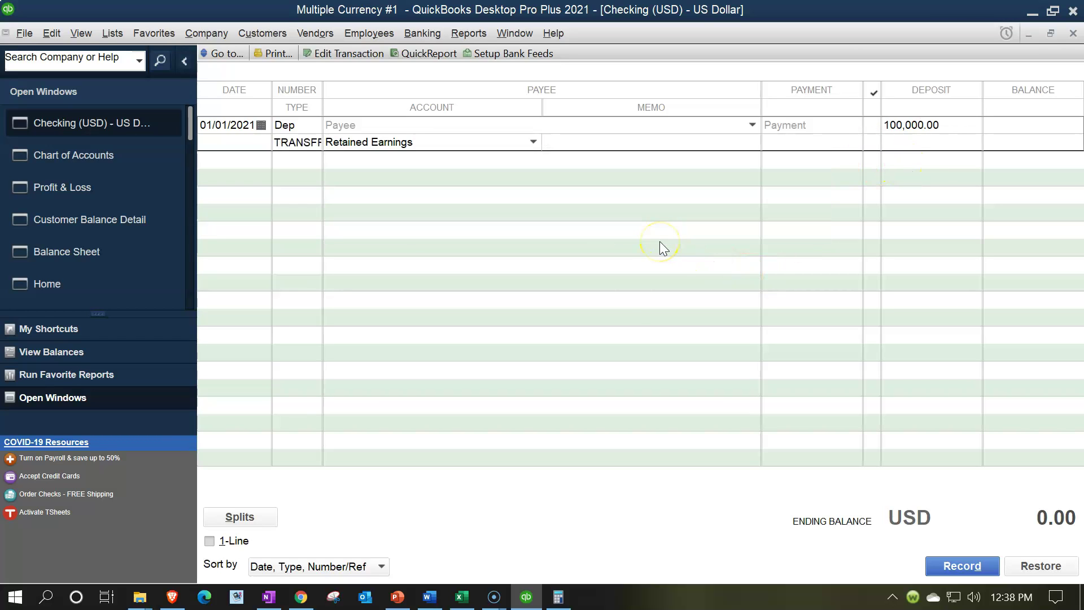
# Record the deposit, accepting the future date and the posting to Retained Earnings, and close the register.
pyautogui.click(945, 567)
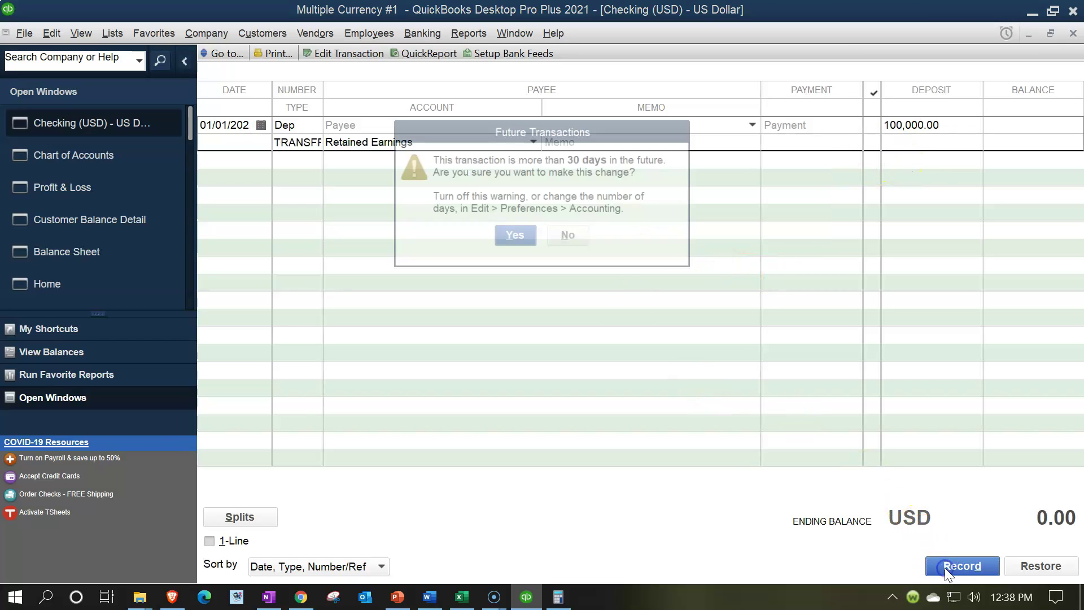
pyautogui.click(515, 235)
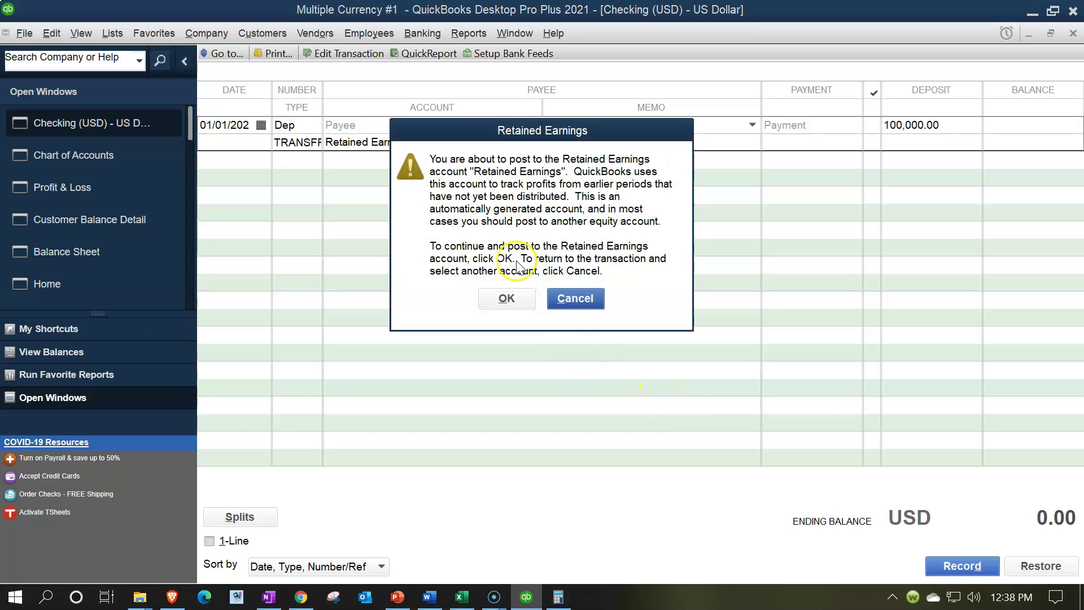
pyautogui.click(506, 299)
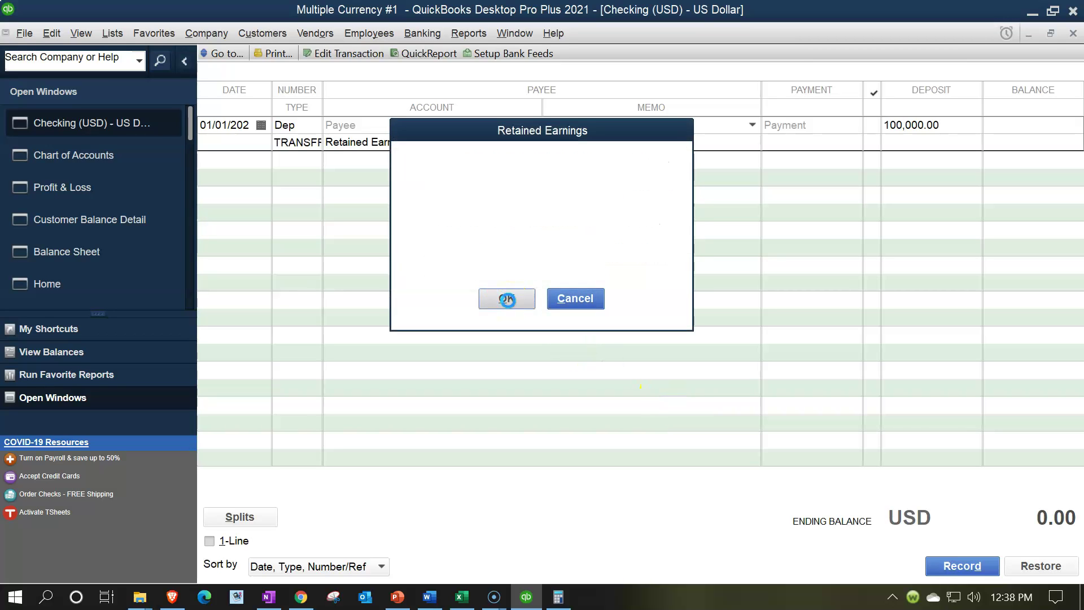
pyautogui.click(1072, 33)
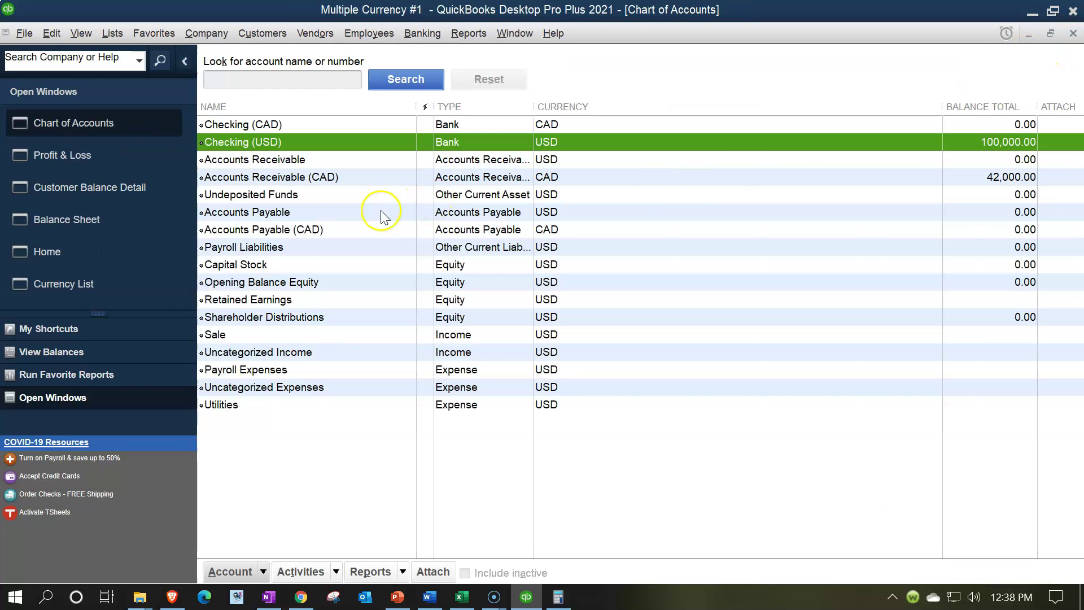
# Review the Balance Sheet, compare it with the ending balances and net income in the Excel trial balance, and return to QuickBooks.
pyautogui.click(94, 219)
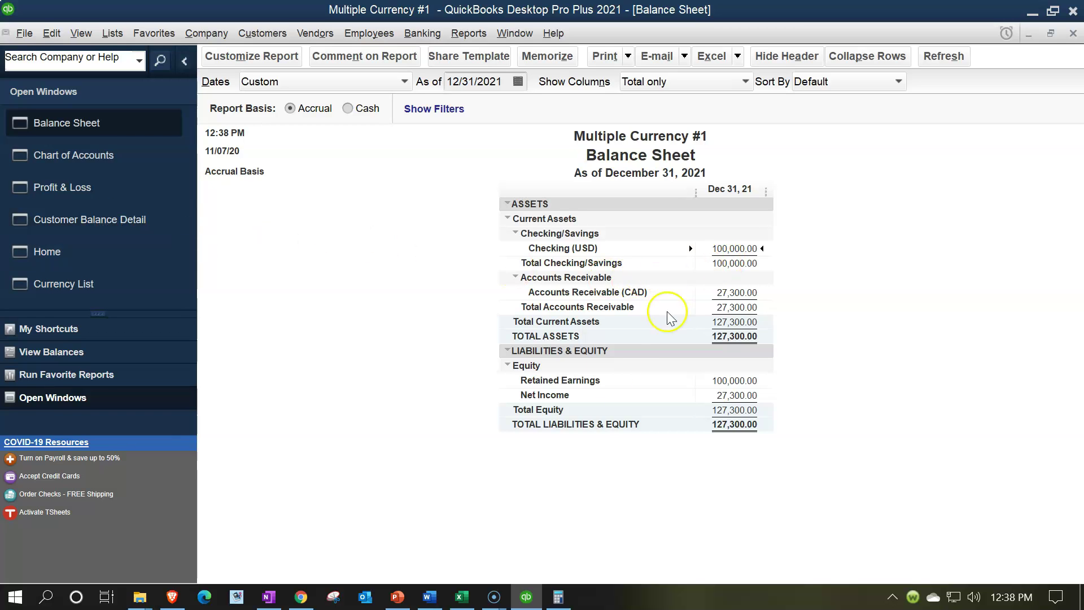
pyautogui.click(463, 596)
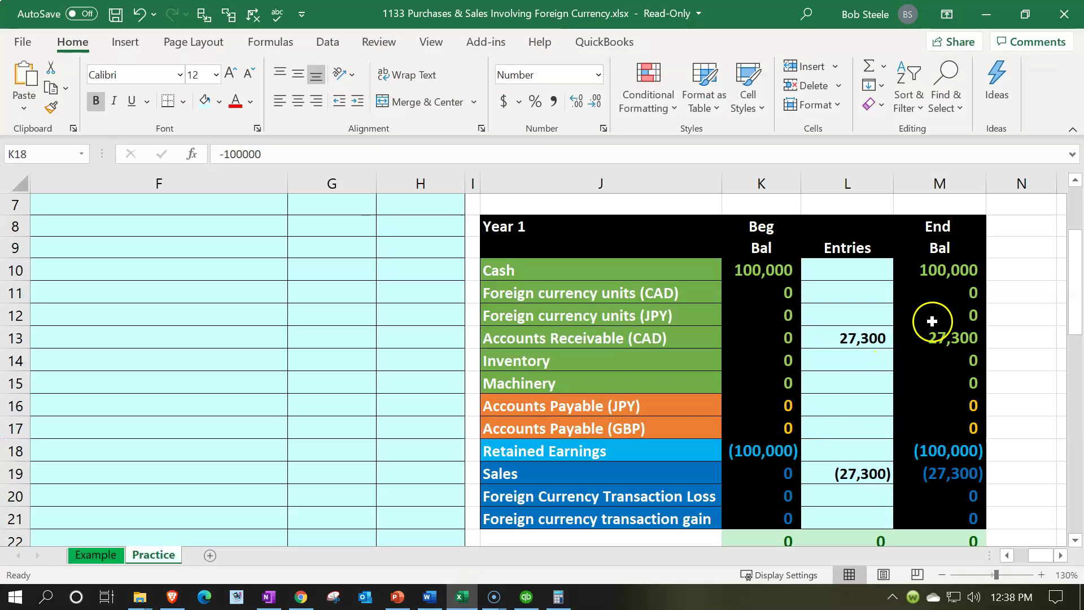
pyautogui.click(934, 286)
pyautogui.scroll(-1, 934, 285)
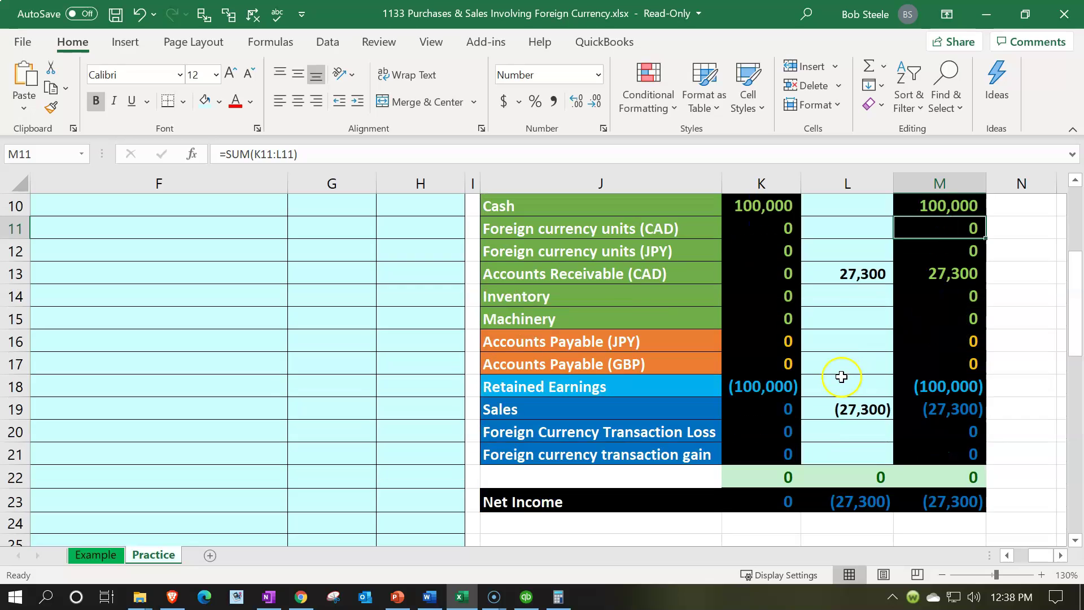
pyautogui.scroll(1, 839, 375)
pyautogui.click(472, 598)
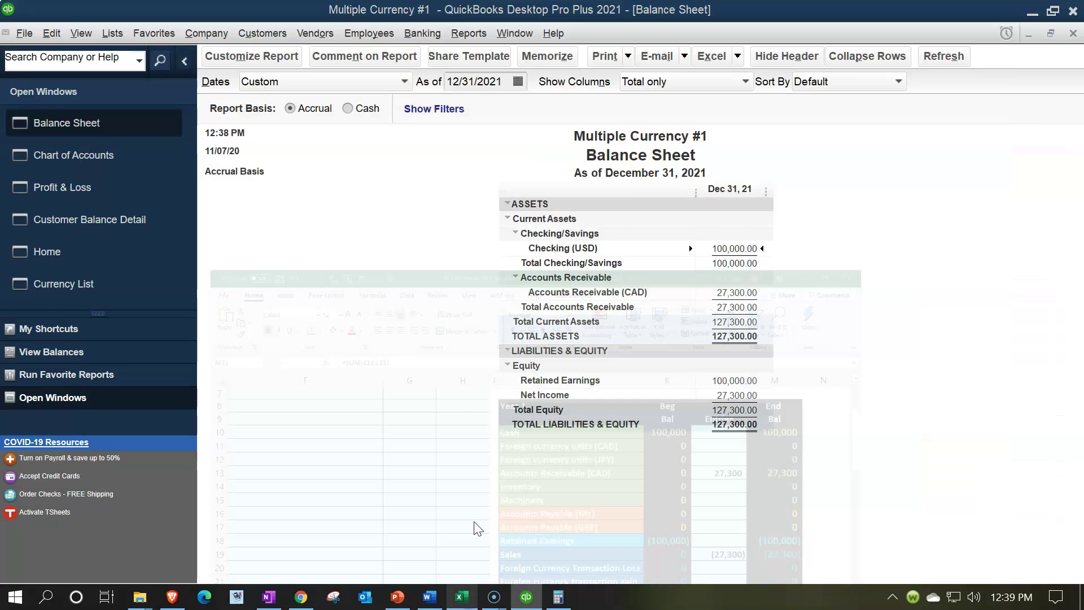
# Run the Trial Balance report for the period from 01/01/2021 to 12/31/2021.
pyautogui.click(460, 30)
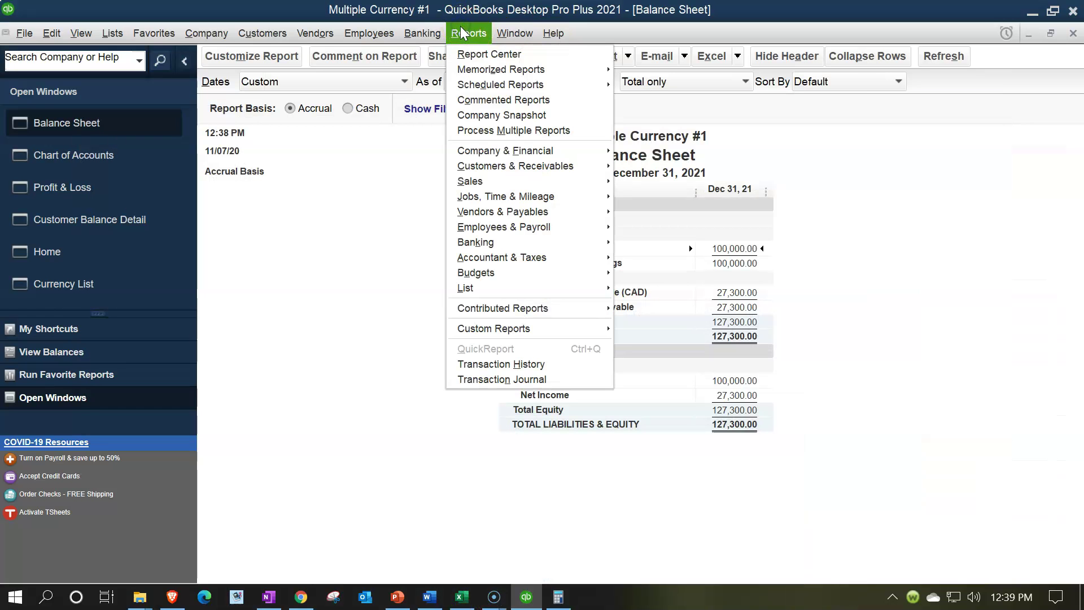
pyautogui.moveTo(492, 149)
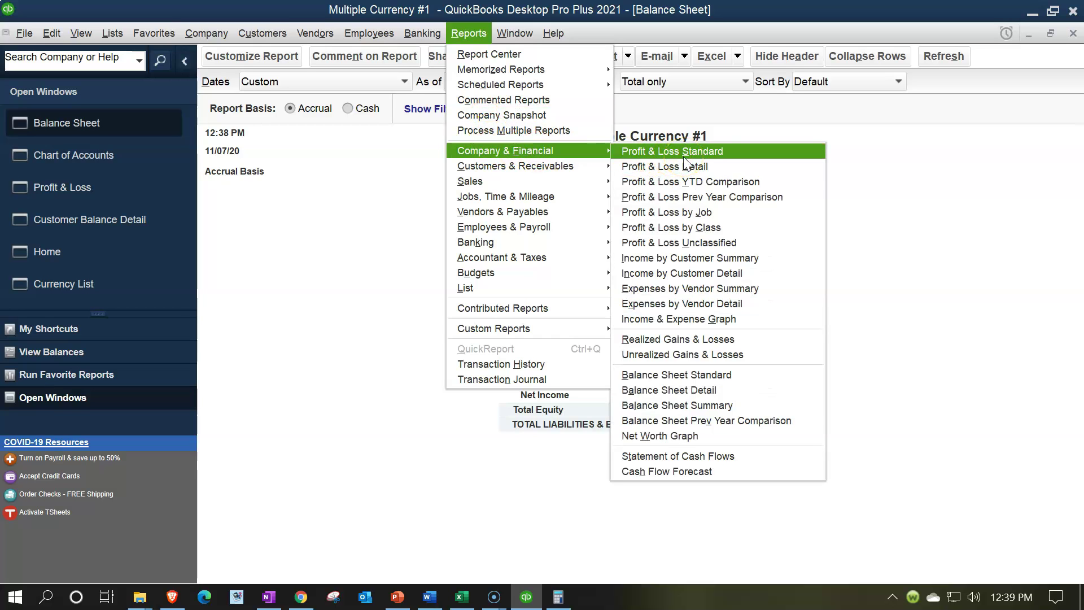
pyautogui.moveTo(578, 256)
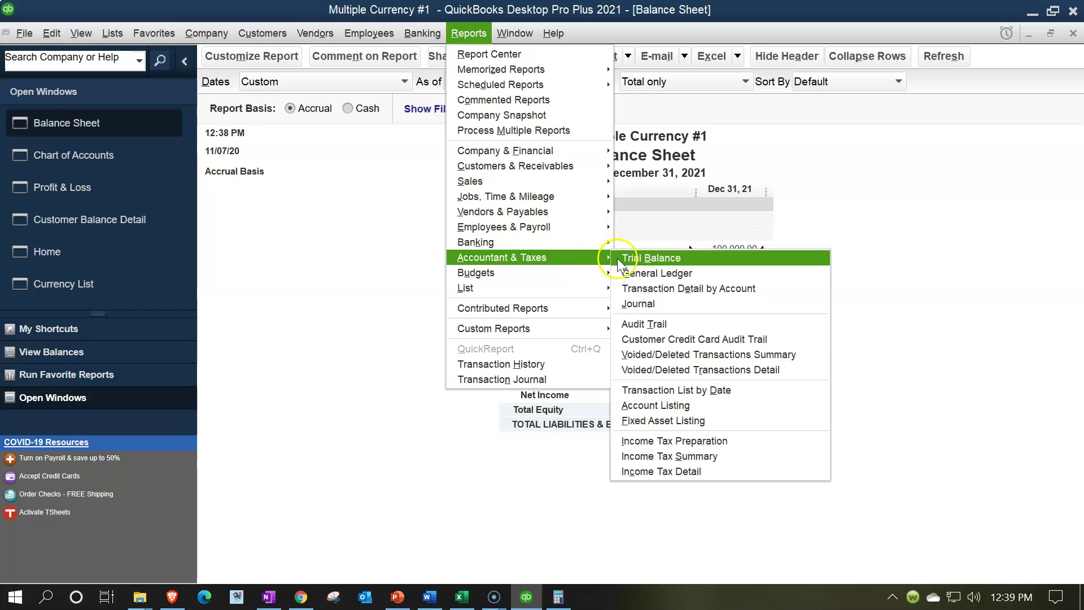
pyautogui.click(619, 259)
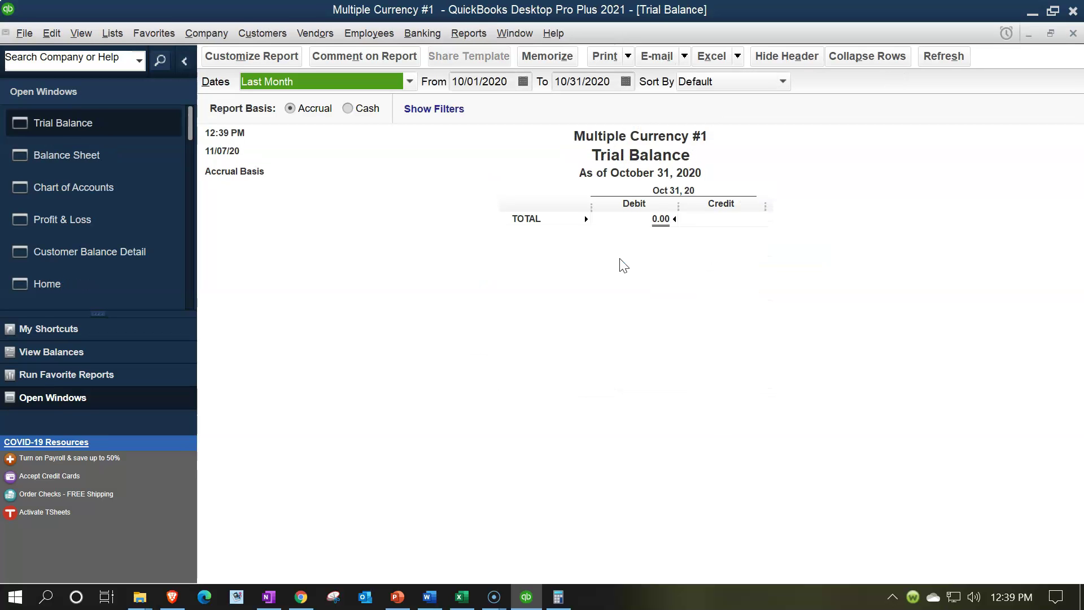
pyautogui.press('Tab')
pyautogui.write('01')
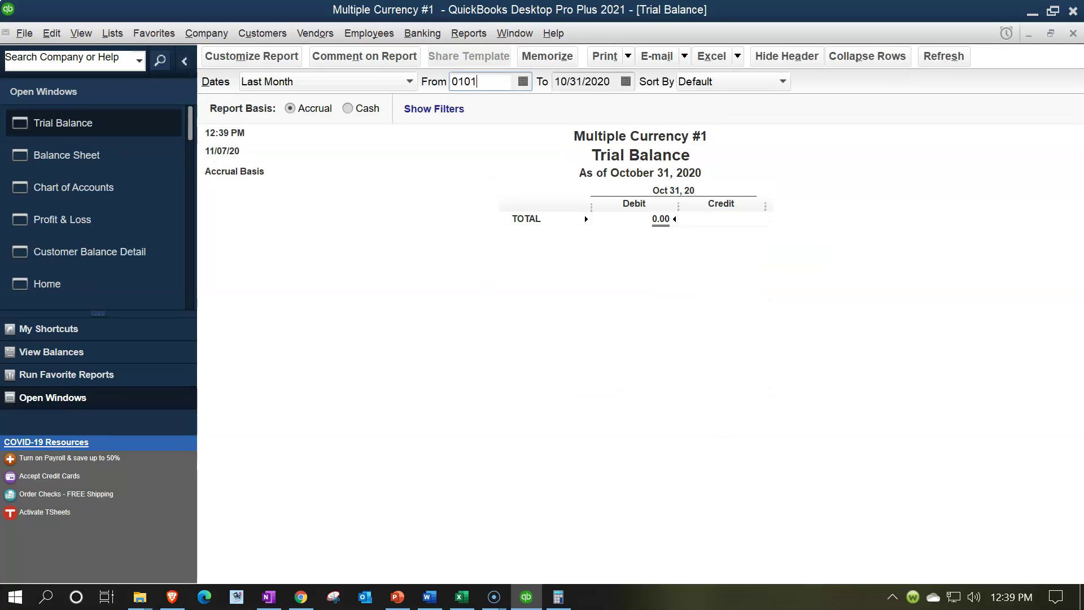
pyautogui.write('/01/2021')
pyautogui.press('Tab')
pyautogui.write('12312021')
pyautogui.press('Tab')
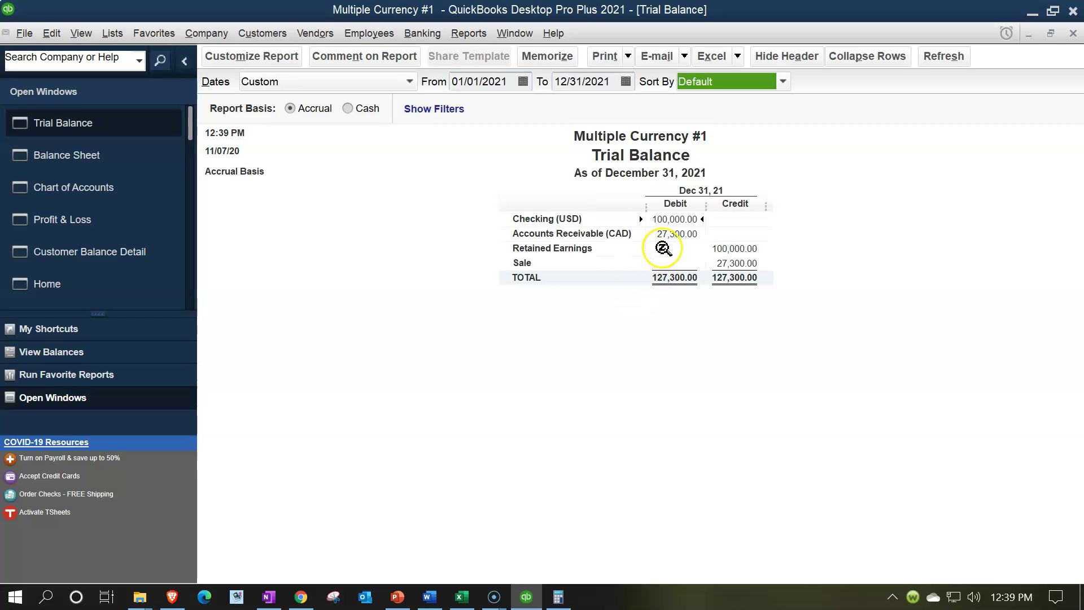
# Compare the Trial Balance's checking, accounts receivable, retained earnings and sale amounts with the End Bal column in Excel.
pyautogui.click(672, 218)
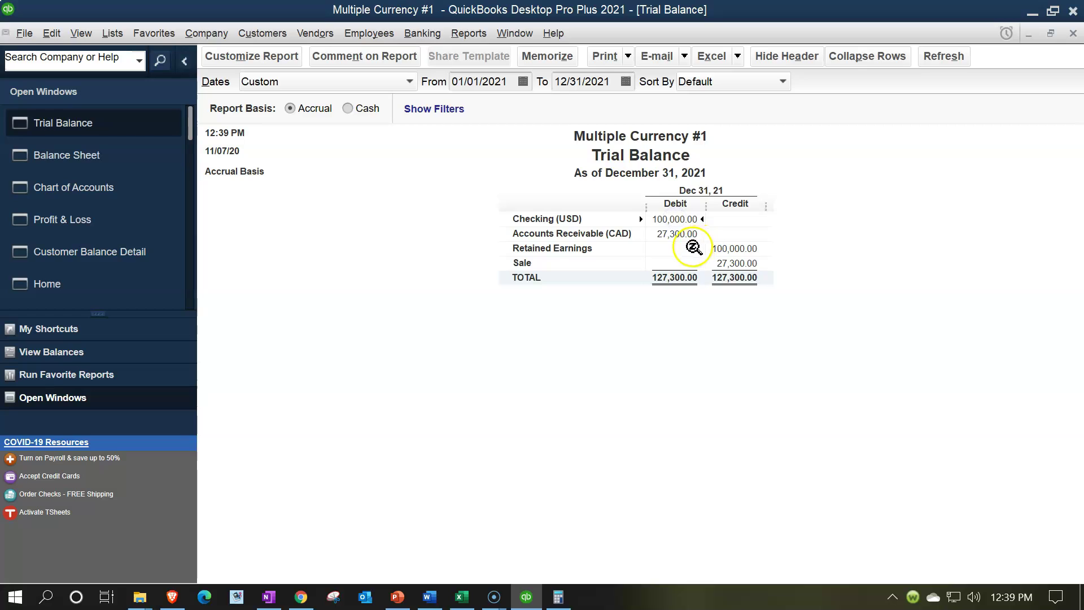
pyautogui.click(672, 237)
pyautogui.click(717, 247)
pyautogui.click(737, 274)
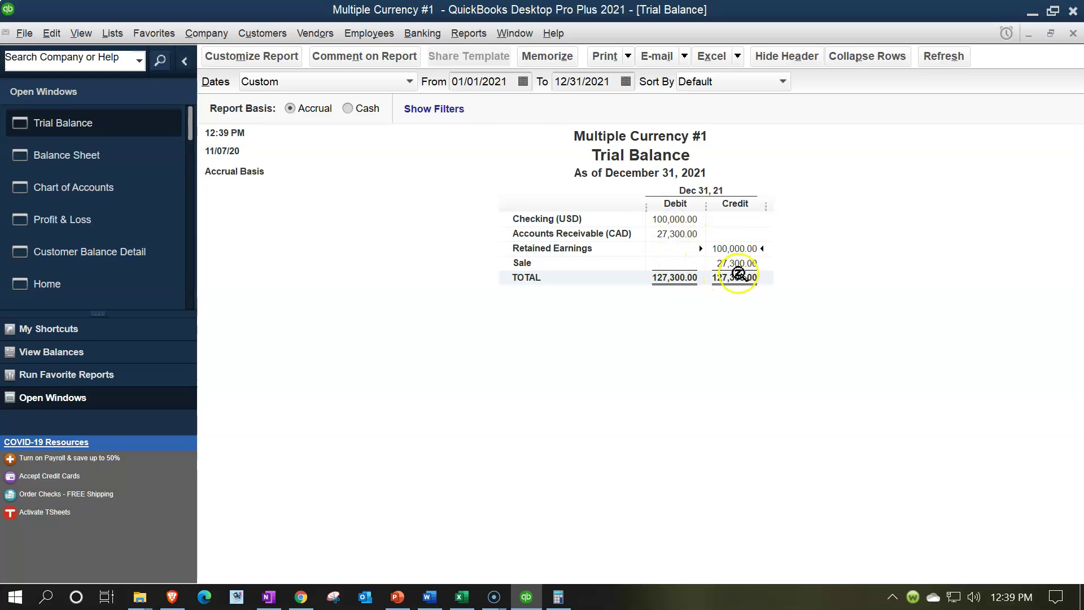
pyautogui.click(462, 597)
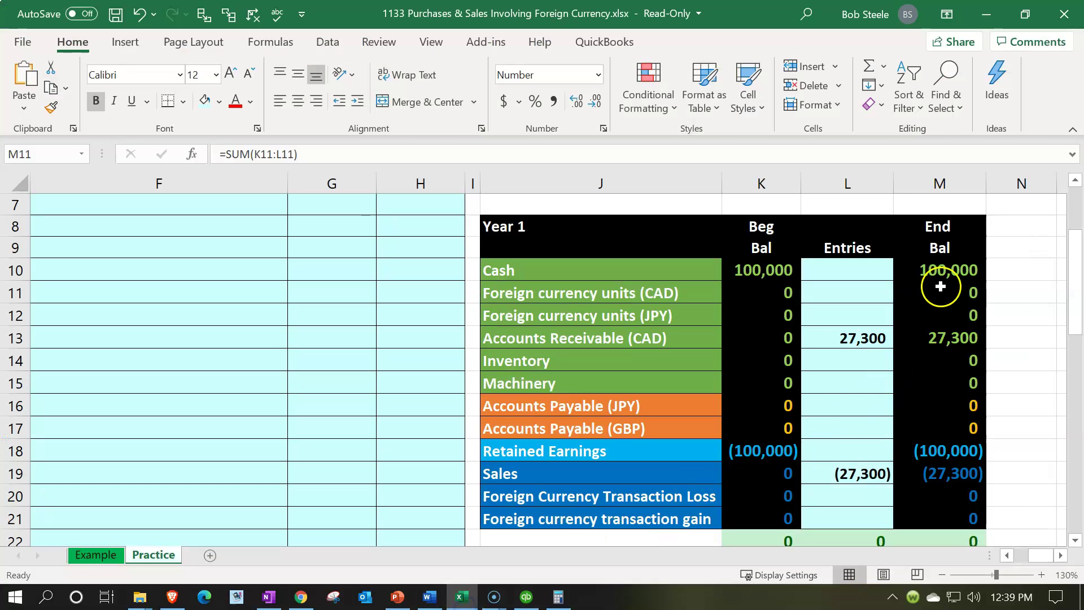
pyautogui.click(942, 274)
pyautogui.click(947, 340)
pyautogui.click(944, 451)
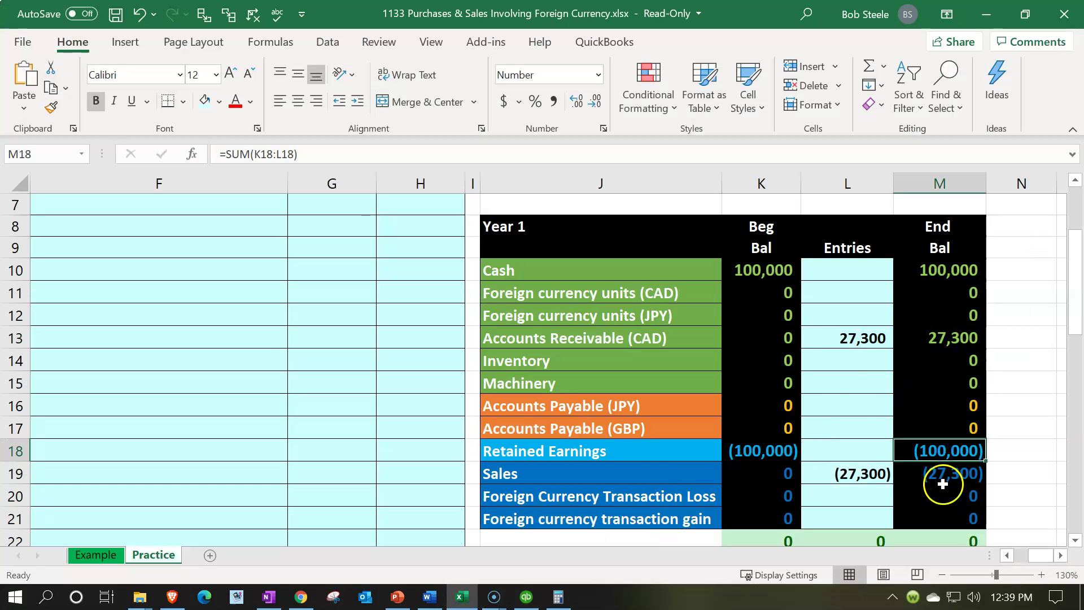
pyautogui.click(942, 480)
# Return to QuickBooks and examine the Accounts Receivable (CAD) amount on the Trial Balance.
pyautogui.click(464, 597)
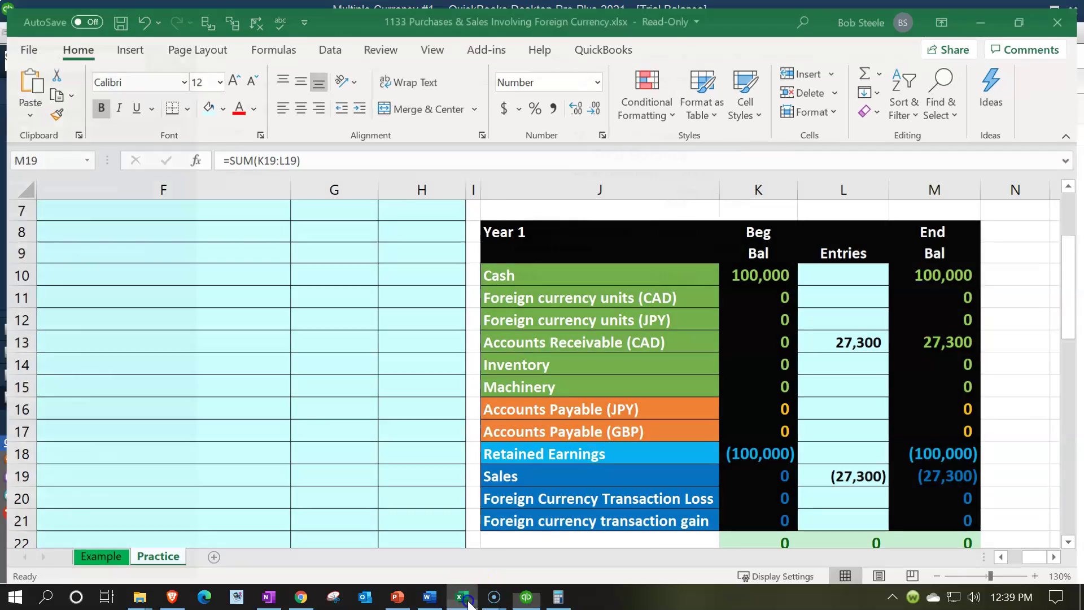
pyautogui.doubleClick(661, 234)
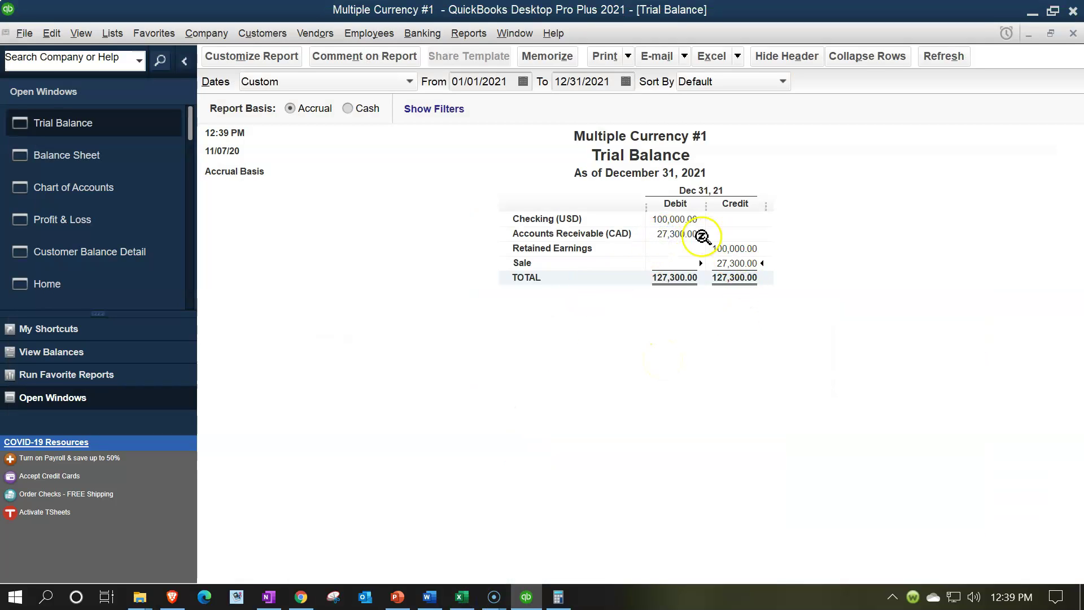
pyautogui.click(681, 238)
pyautogui.click(687, 386)
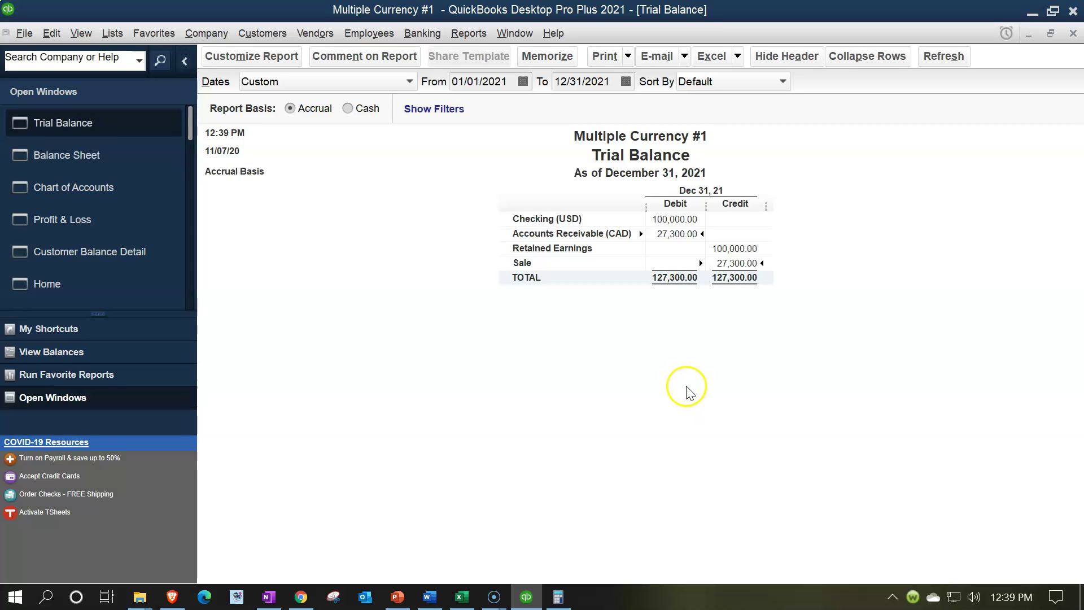